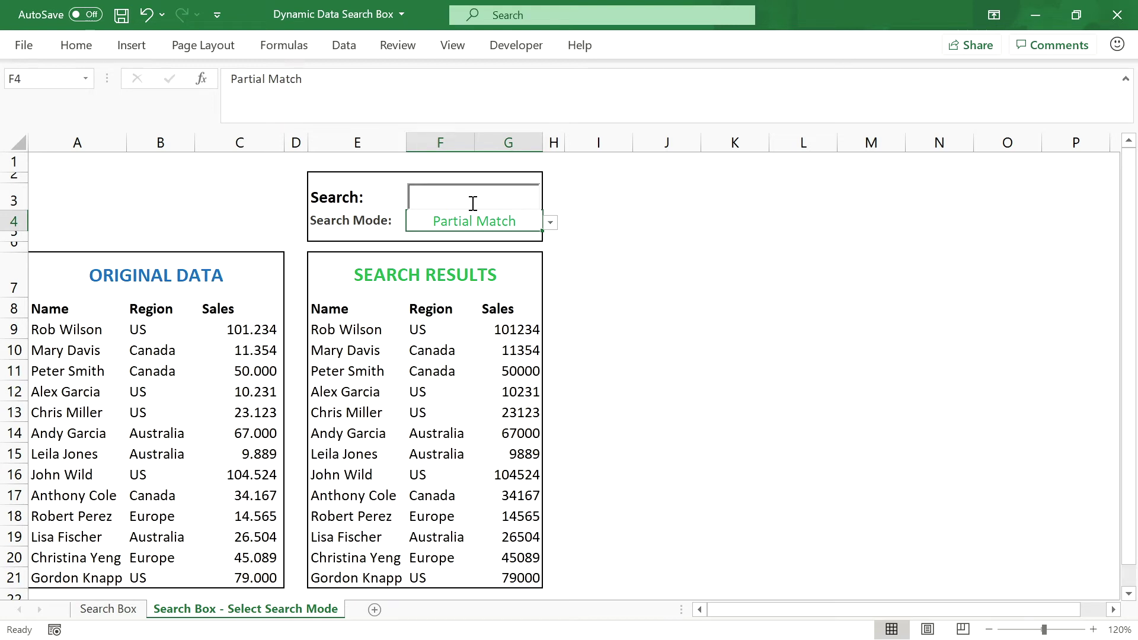
Step: Enter 'Ch' in the Search box and set the F4 Search Mode to Partial Left Match
left_click(473, 204)
type("Chr")
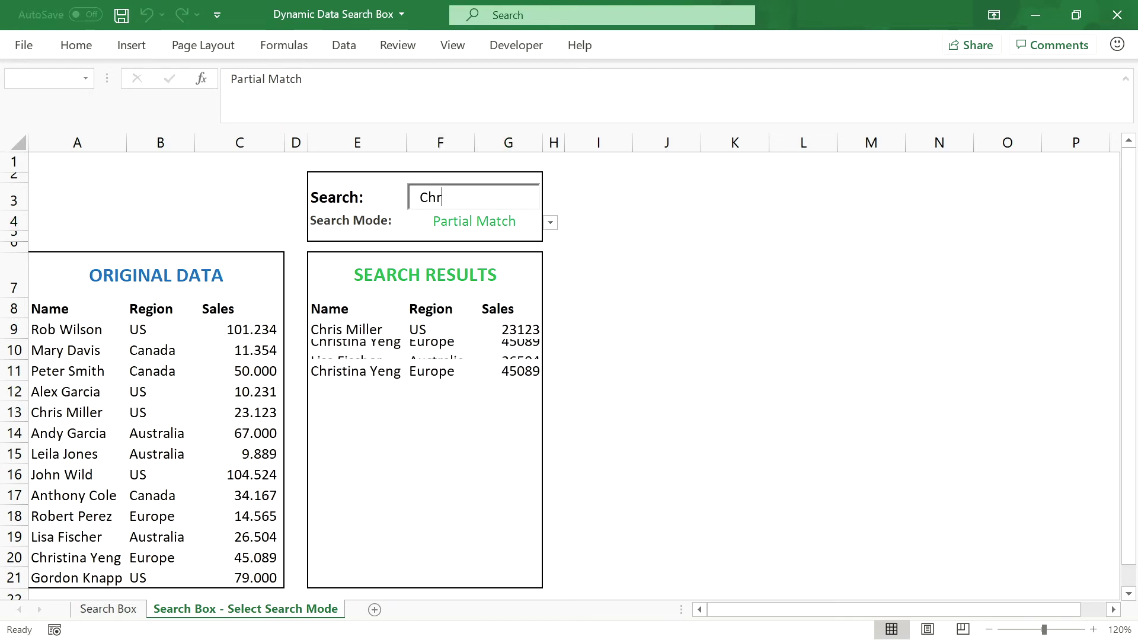
key("BackSpace")
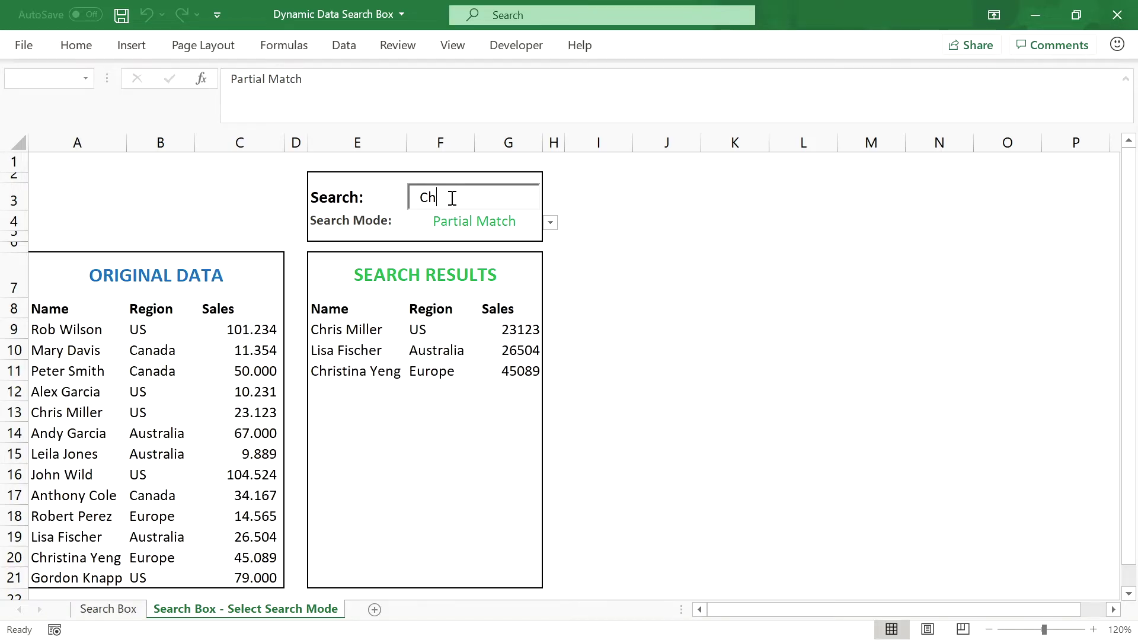
left_click(550, 223)
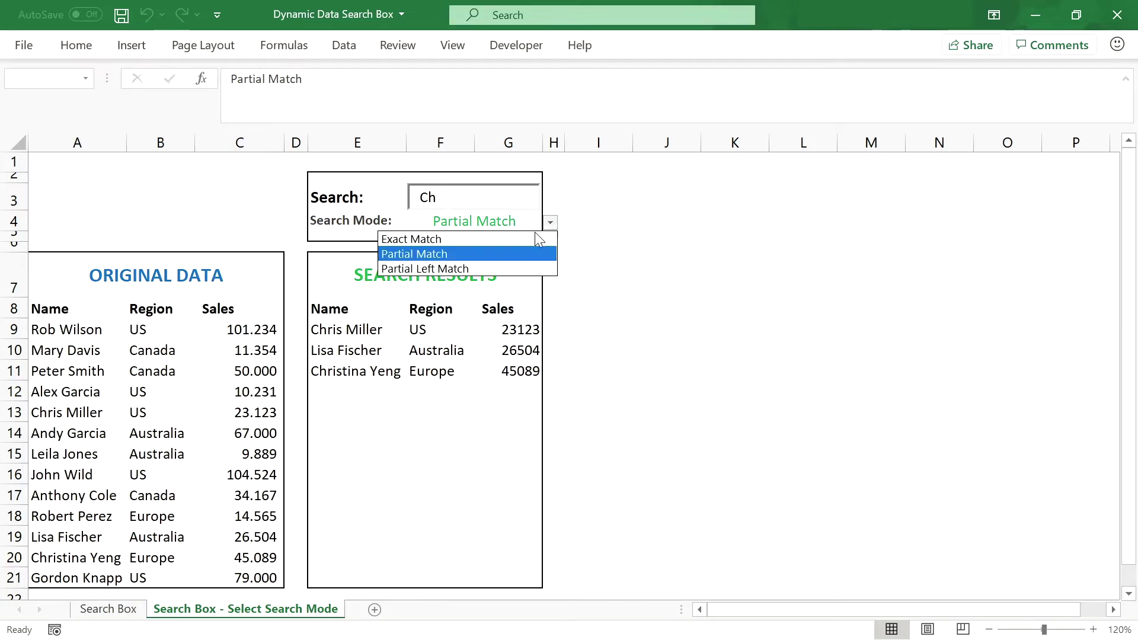
left_click(446, 270)
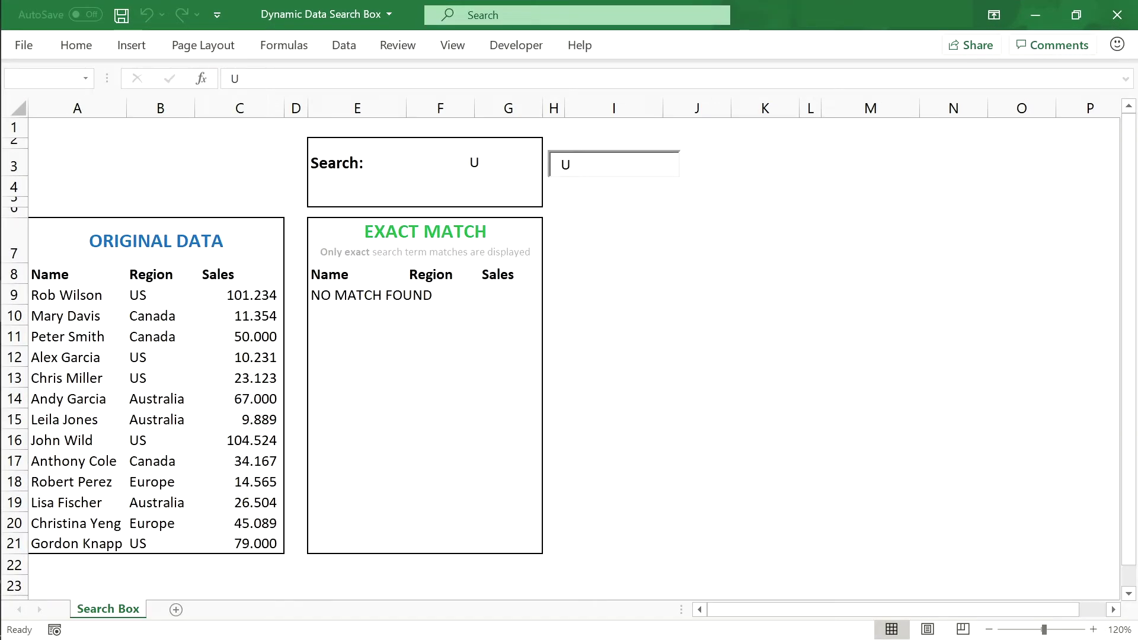
Step: Try the search terms US and Au, trimming Au down to A
type("S")
key("BackSpace")
type("S")
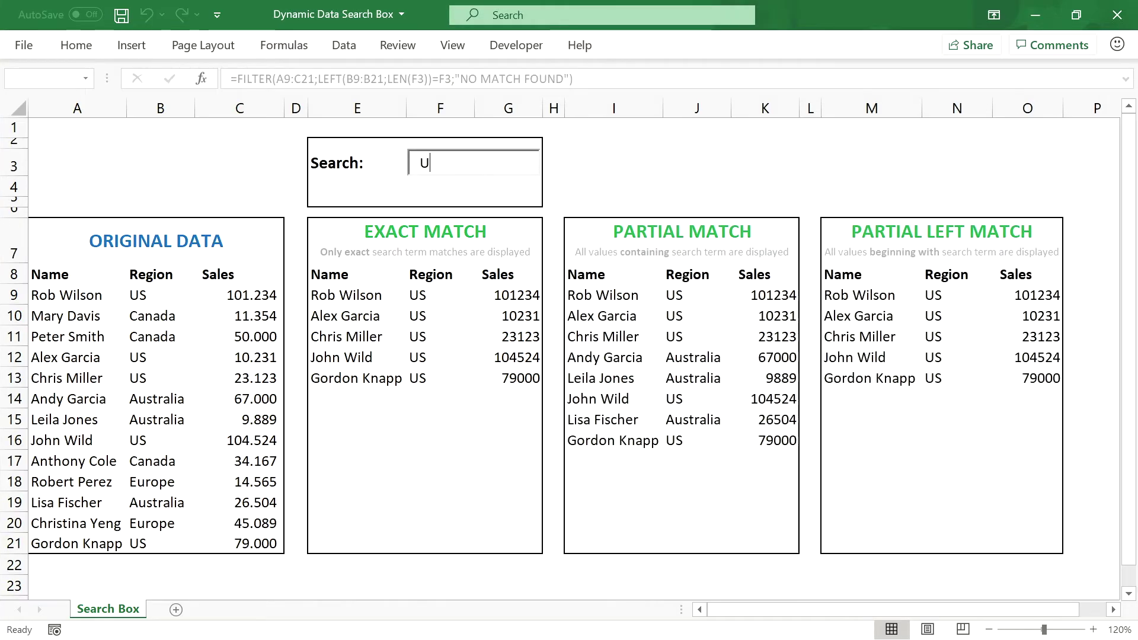
key("BackSpace")
type("Au")
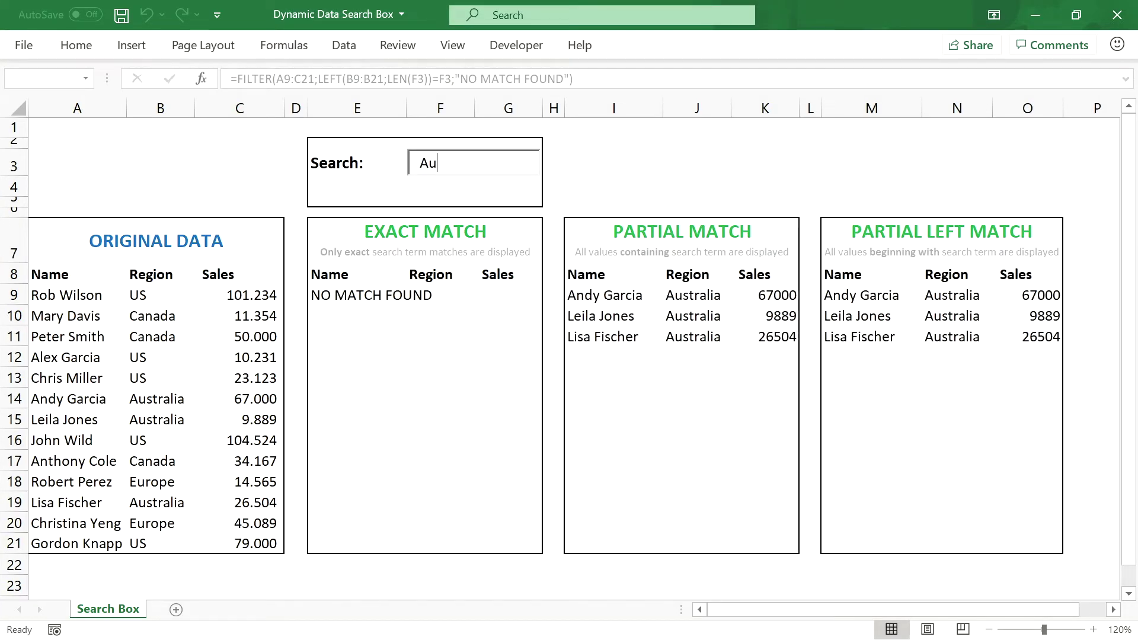
key("BackSpace")
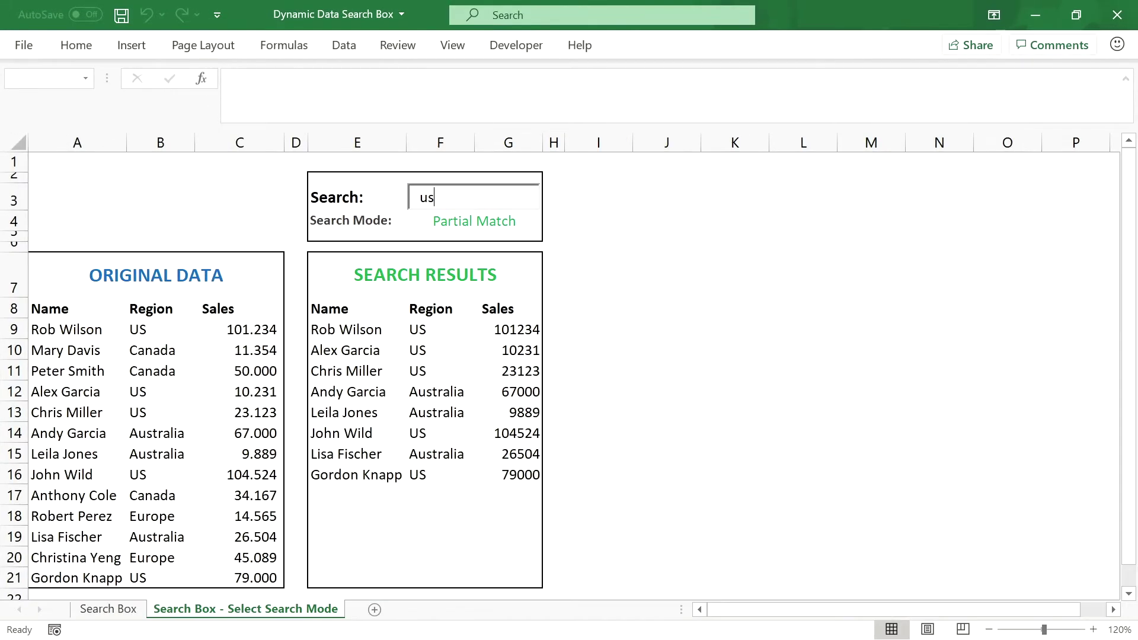
Step: Switch the F4 Search Mode to Partial Left Match, then back to Partial Match
left_click(521, 222)
left_click(550, 223)
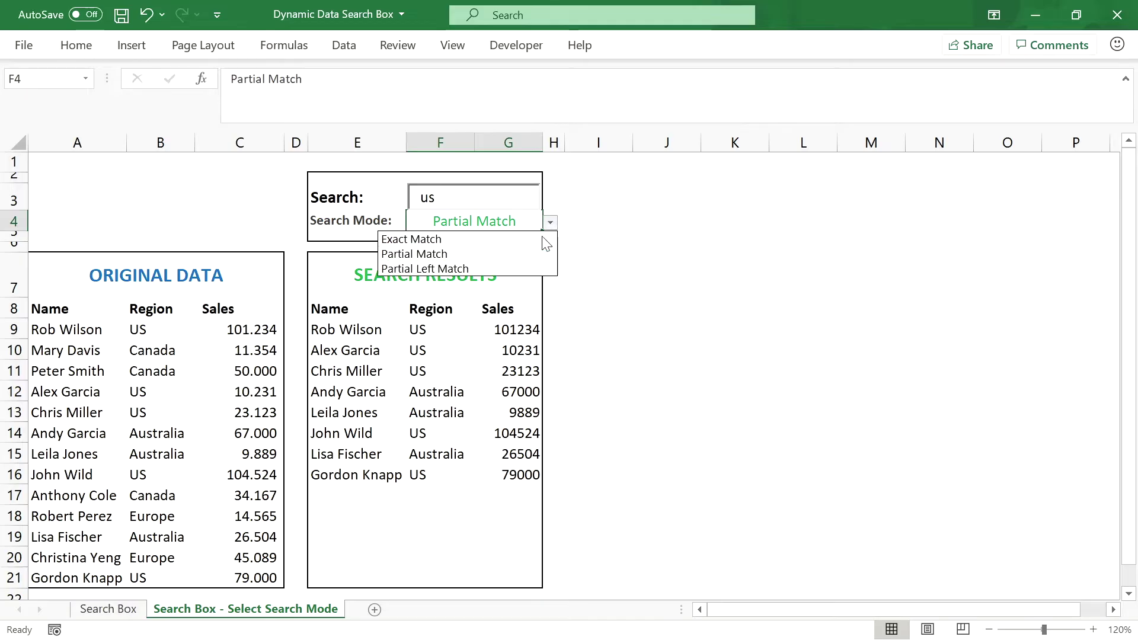
left_click(530, 268)
left_click(550, 223)
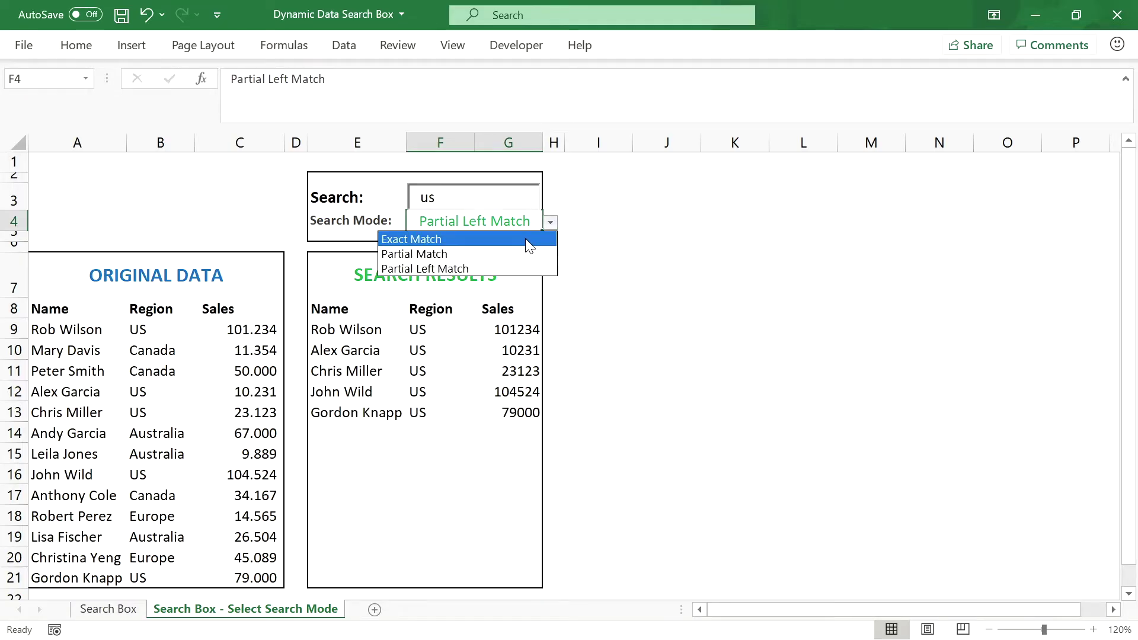
left_click(512, 254)
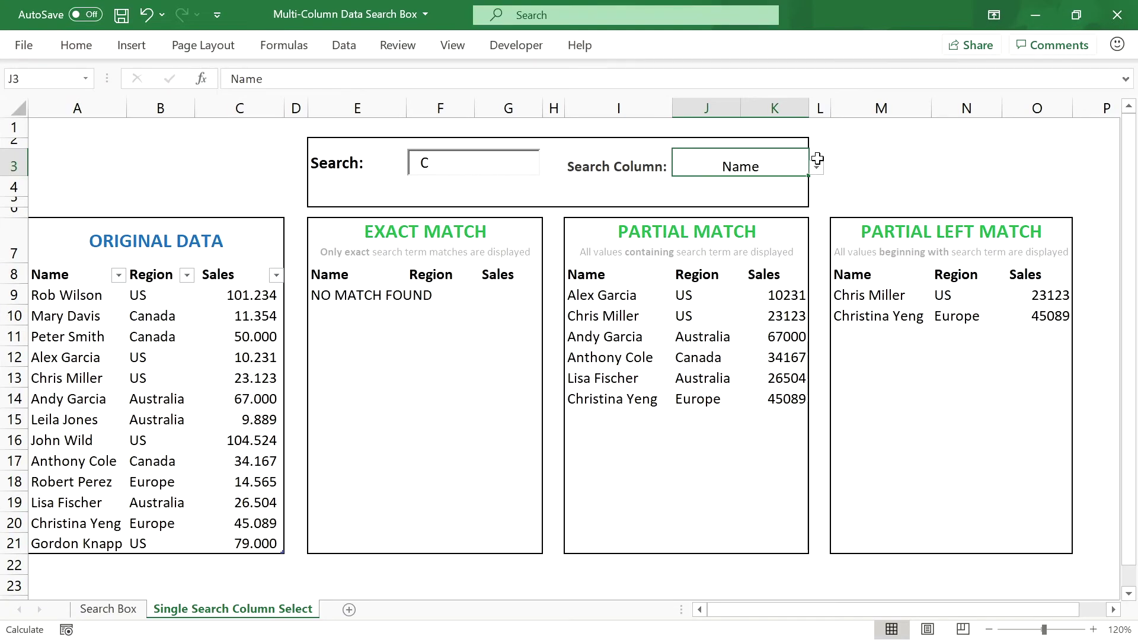
Step: Switch the Search Column drop-down to Region, then back to Name
left_click(817, 167)
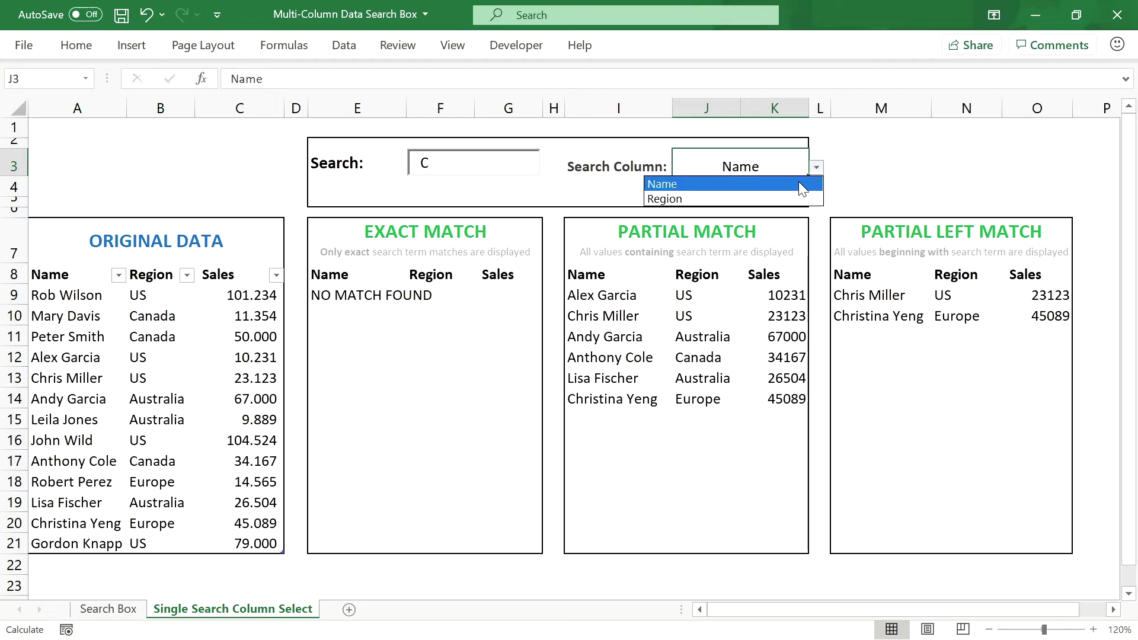
left_click(791, 198)
left_click(817, 167)
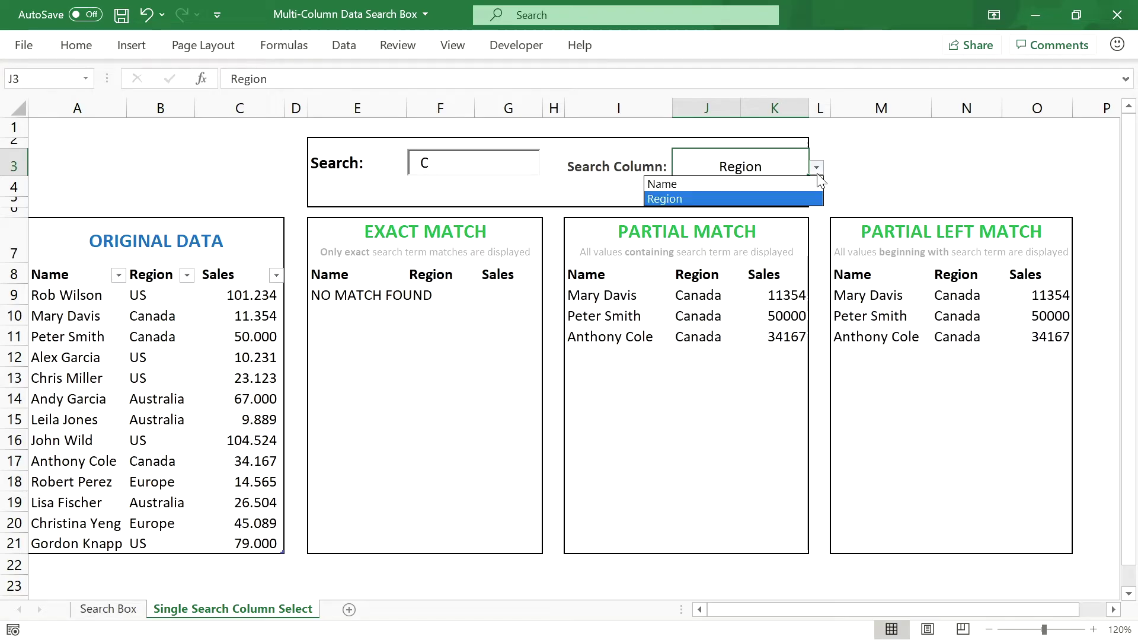
left_click(793, 186)
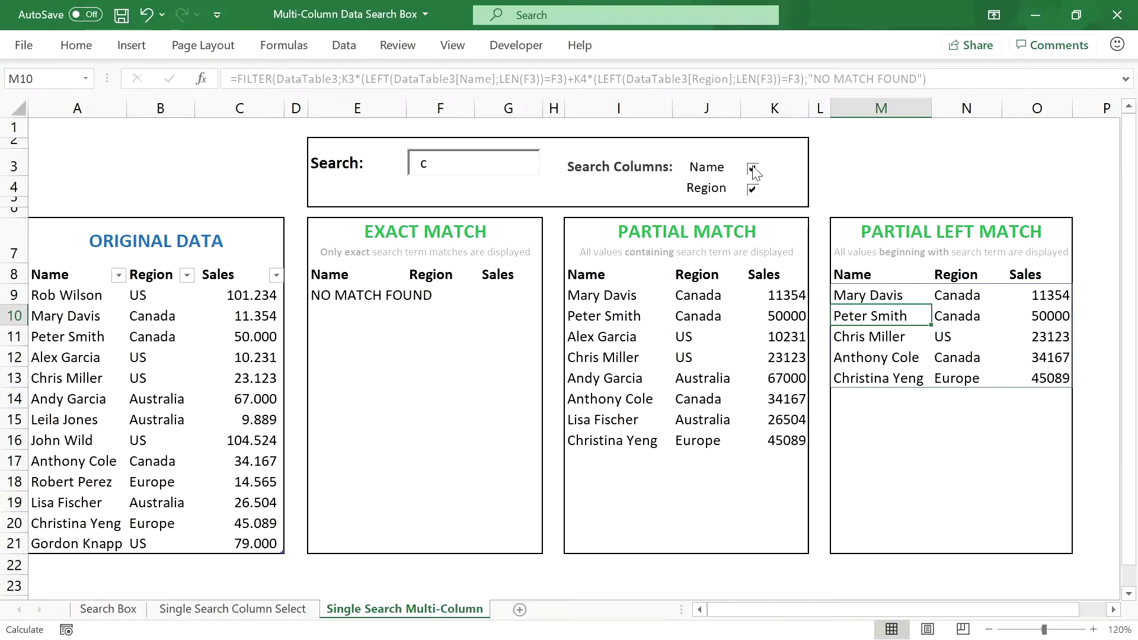
Step: Toggle the Name and Region column checkboxes off and back on
left_click(754, 170)
left_click(754, 170)
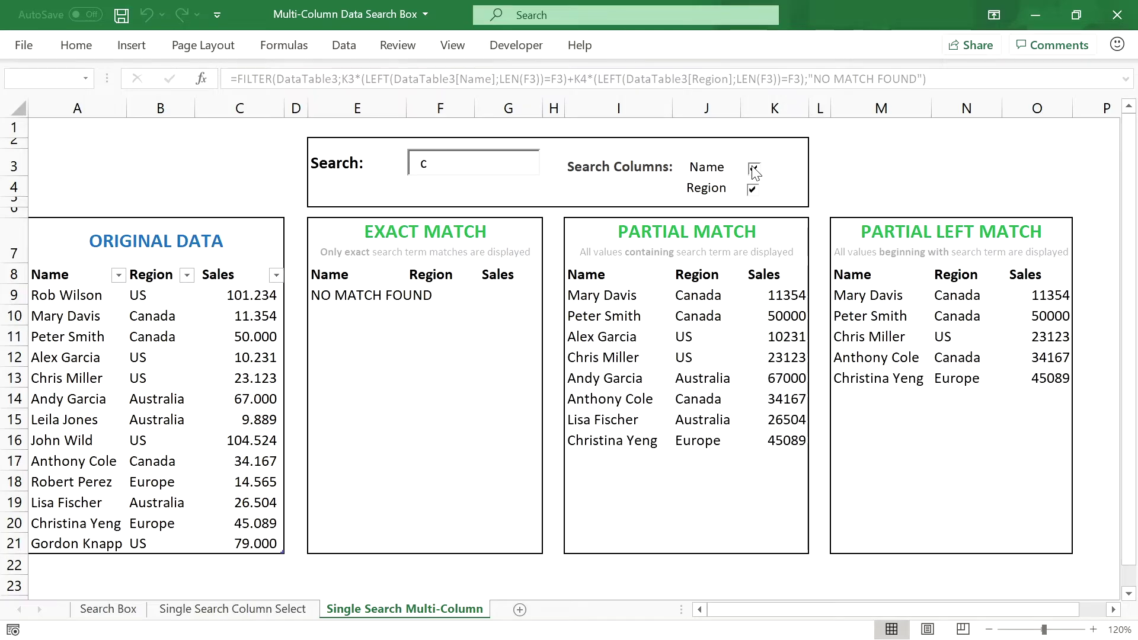
left_click(753, 189)
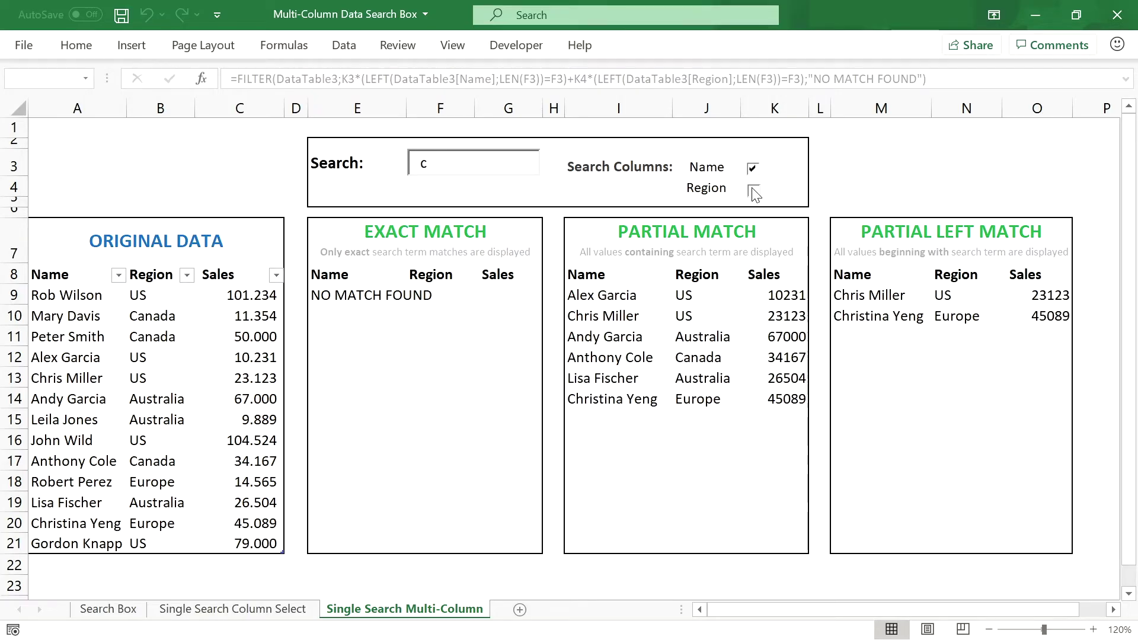
left_click(753, 189)
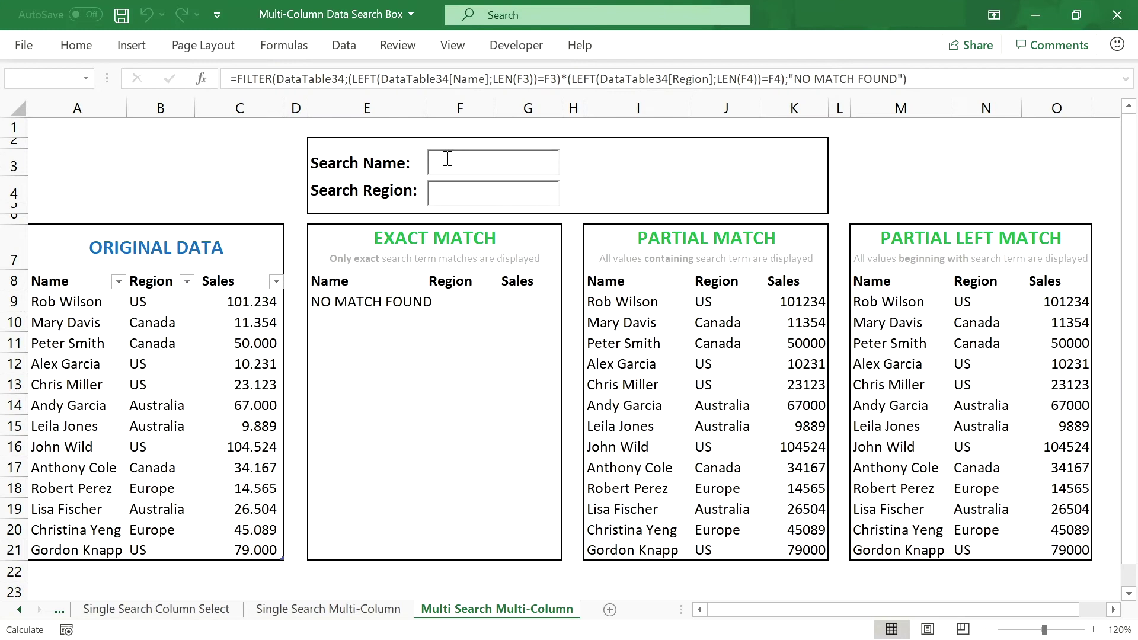
Step: Search for 'r' in Search Name and 'u' in Search Region
left_click(447, 159)
type("r")
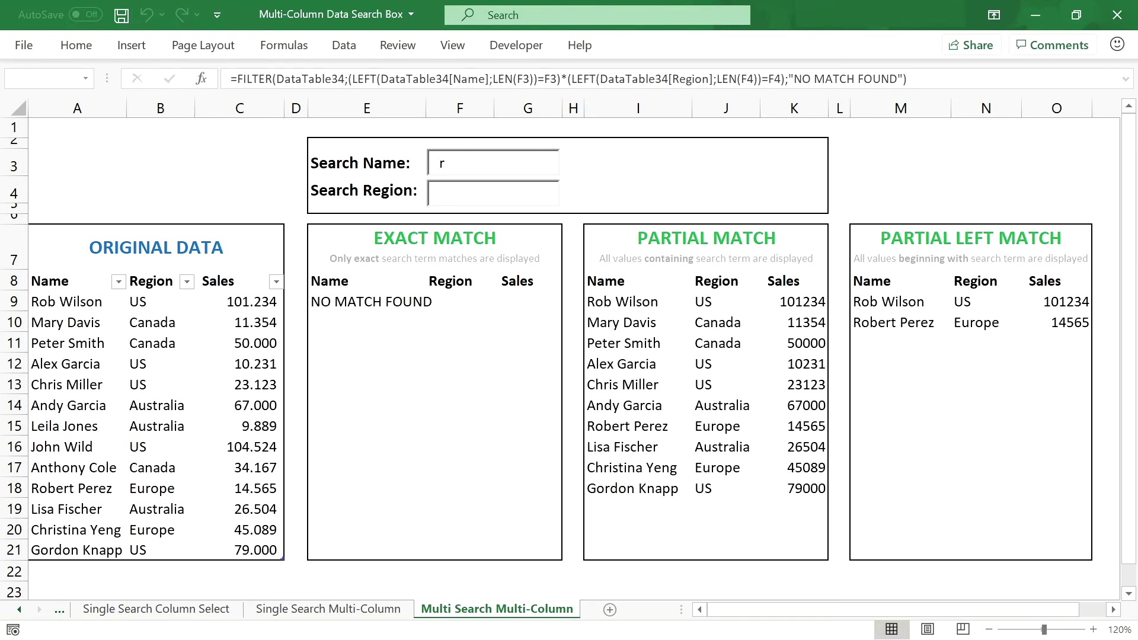
left_click(470, 190)
type("u")
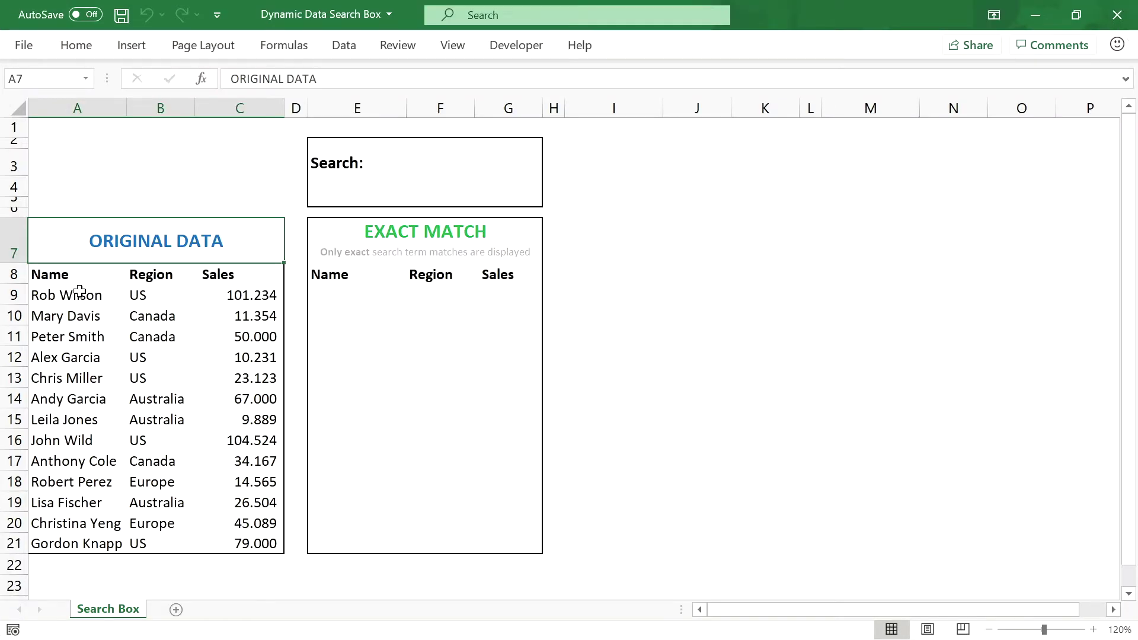
left_click_drag(71, 274, 221, 543)
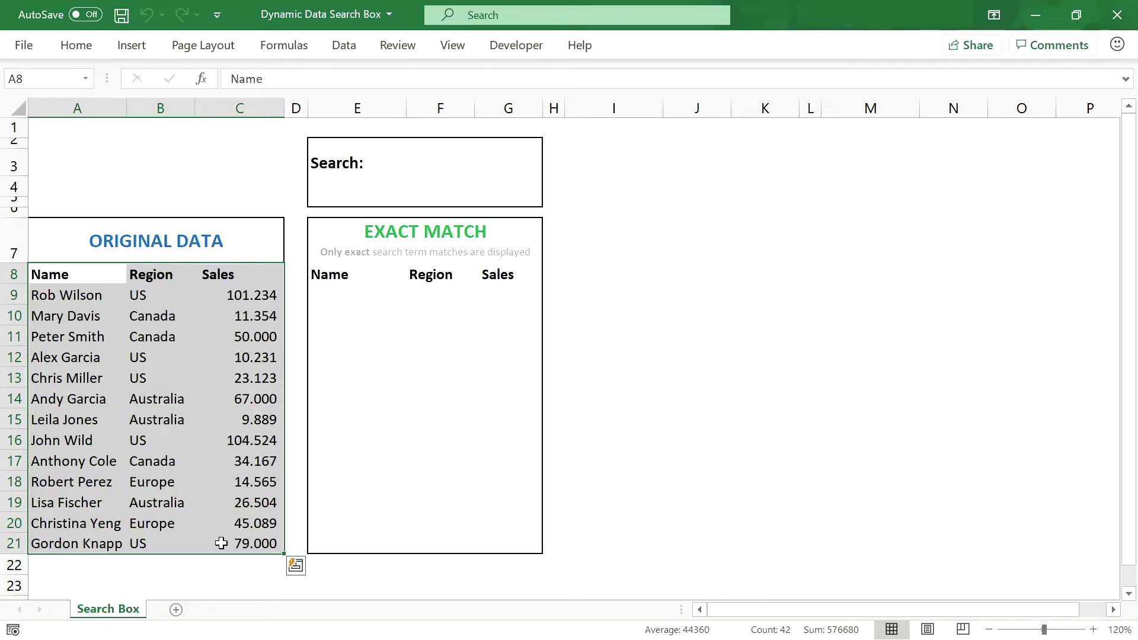
left_click_drag(145, 297, 157, 539)
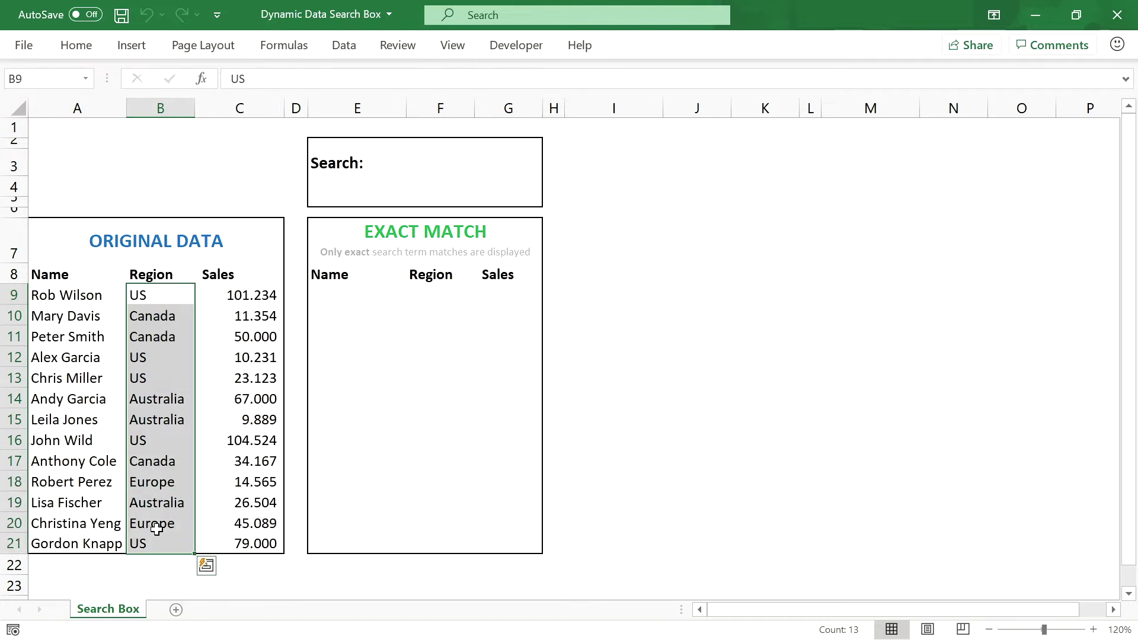
Step: Enter 'US' as the search term in F3, then select results cell E9
left_click(470, 159)
type("US")
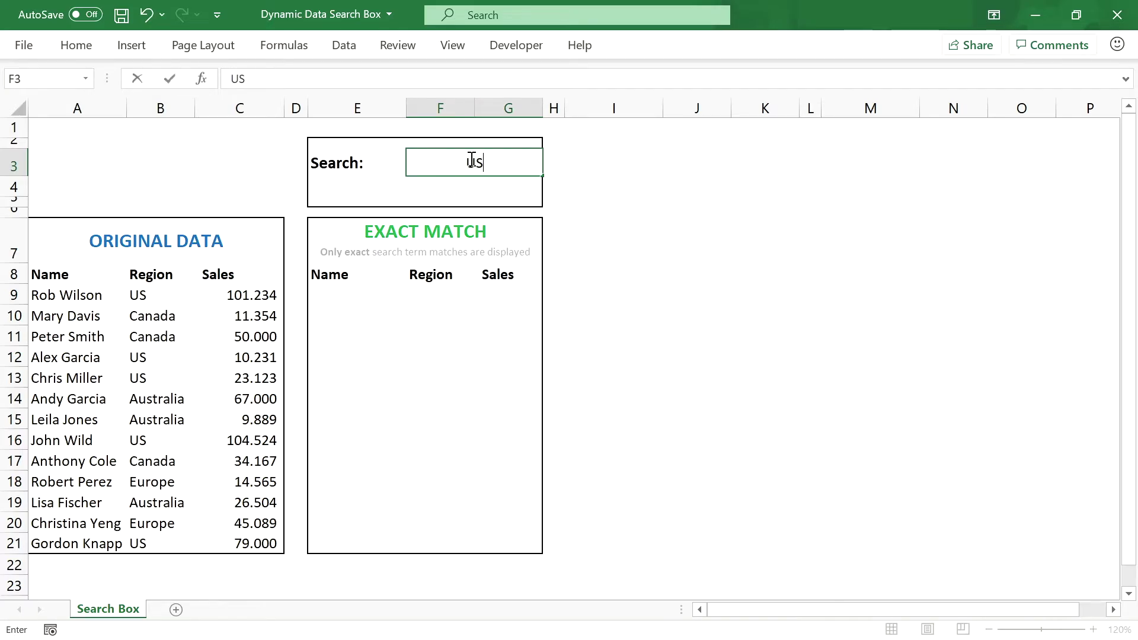
key("Return")
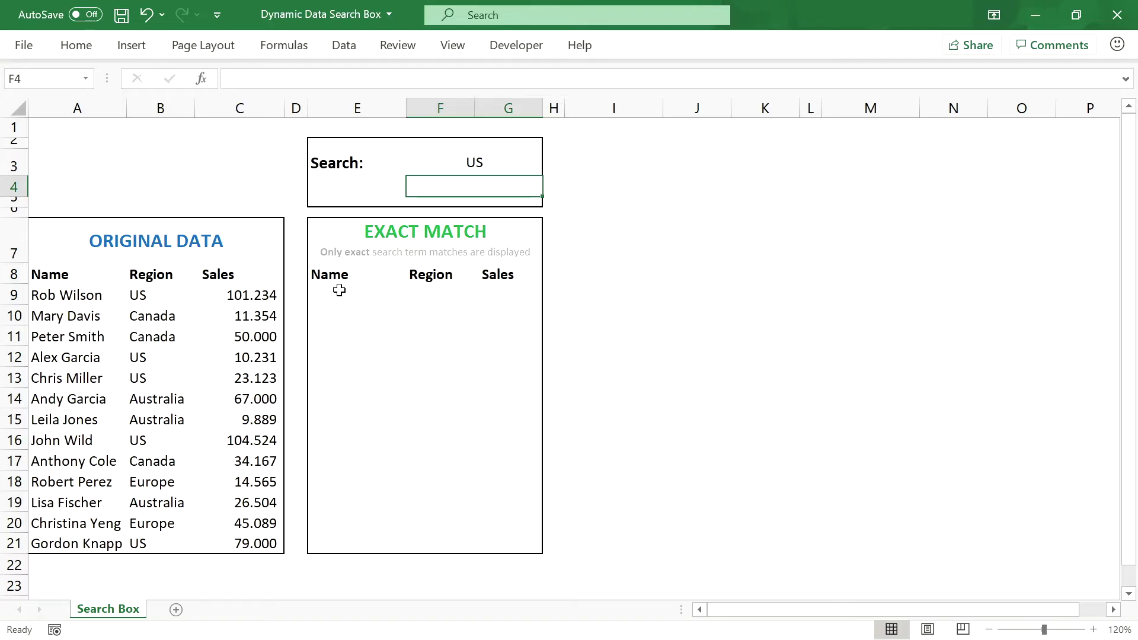
left_click(339, 290)
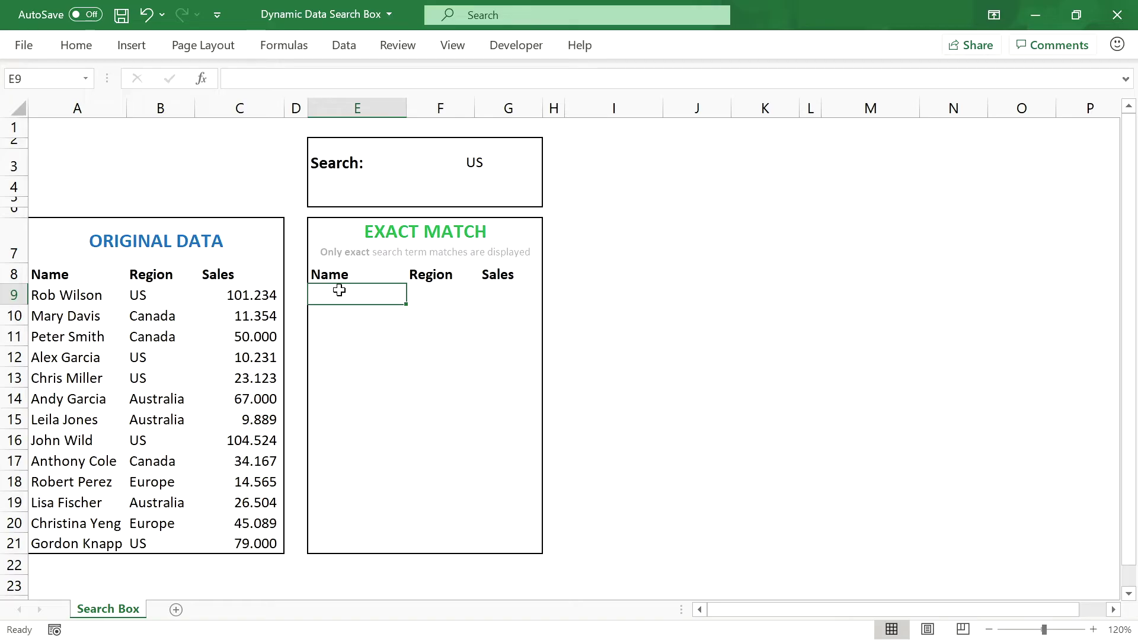
Step: Enter =FILTER(A9:C21;B9:B21=F3;"NO MATCH FOUND") in E9 for the Exact Match table
left_click(279, 79)
type("=FILTER(")
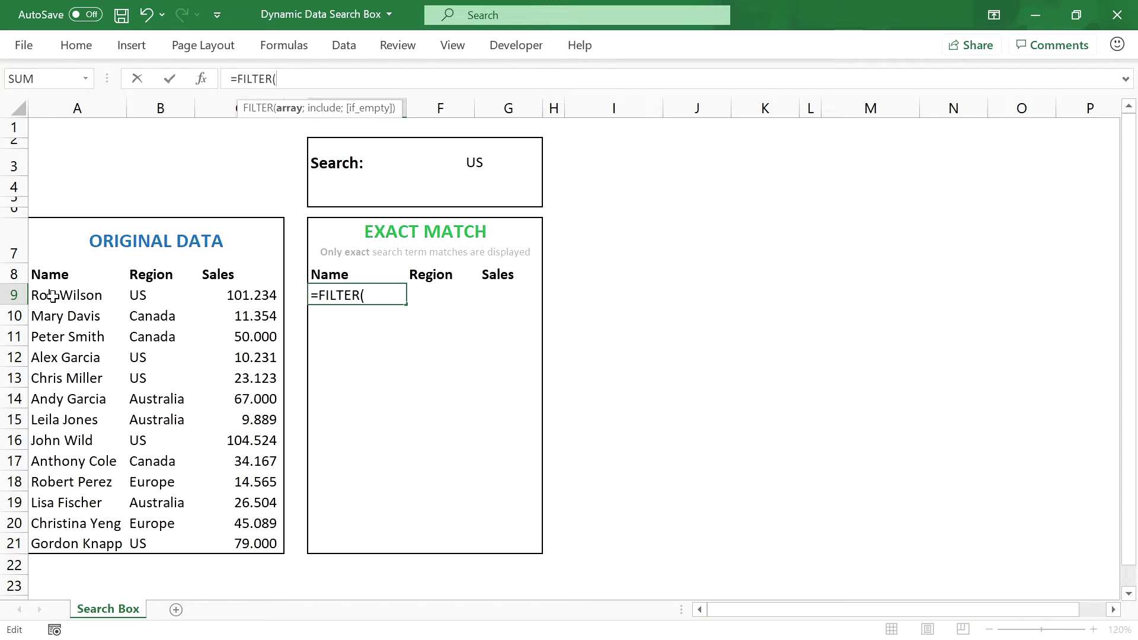
left_click_drag(56, 296, 242, 544)
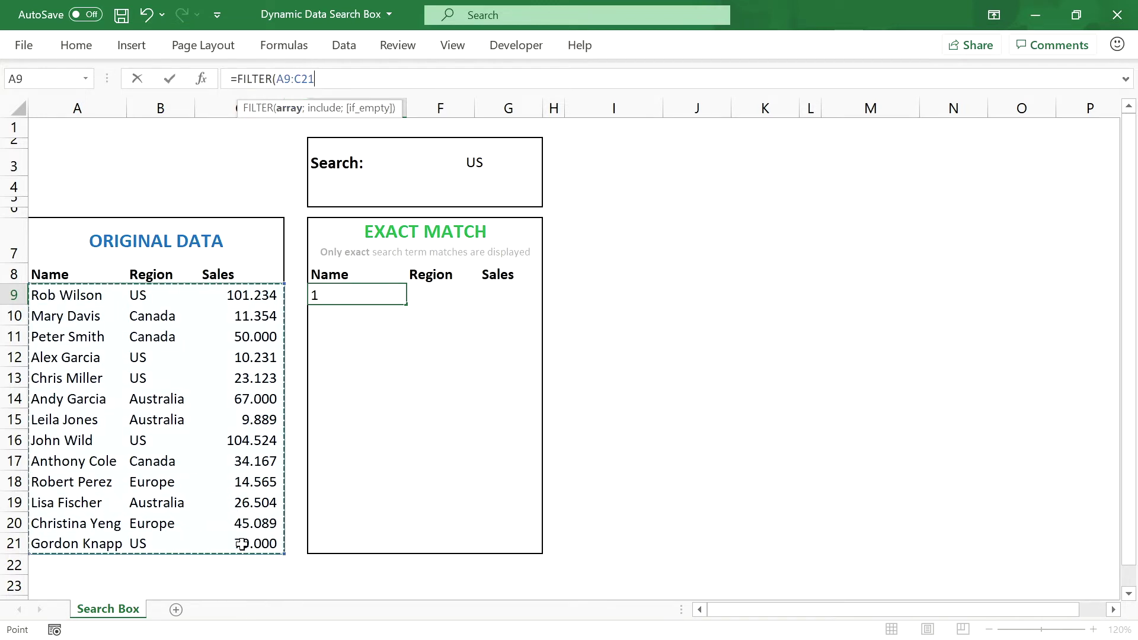
type(";")
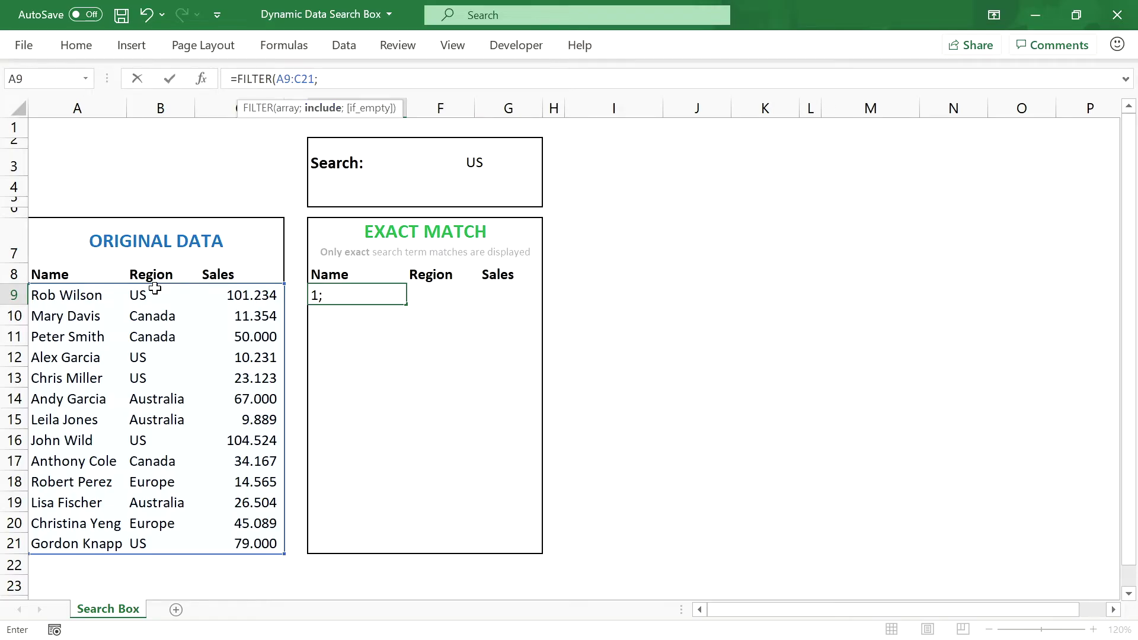
left_click_drag(155, 288, 164, 540)
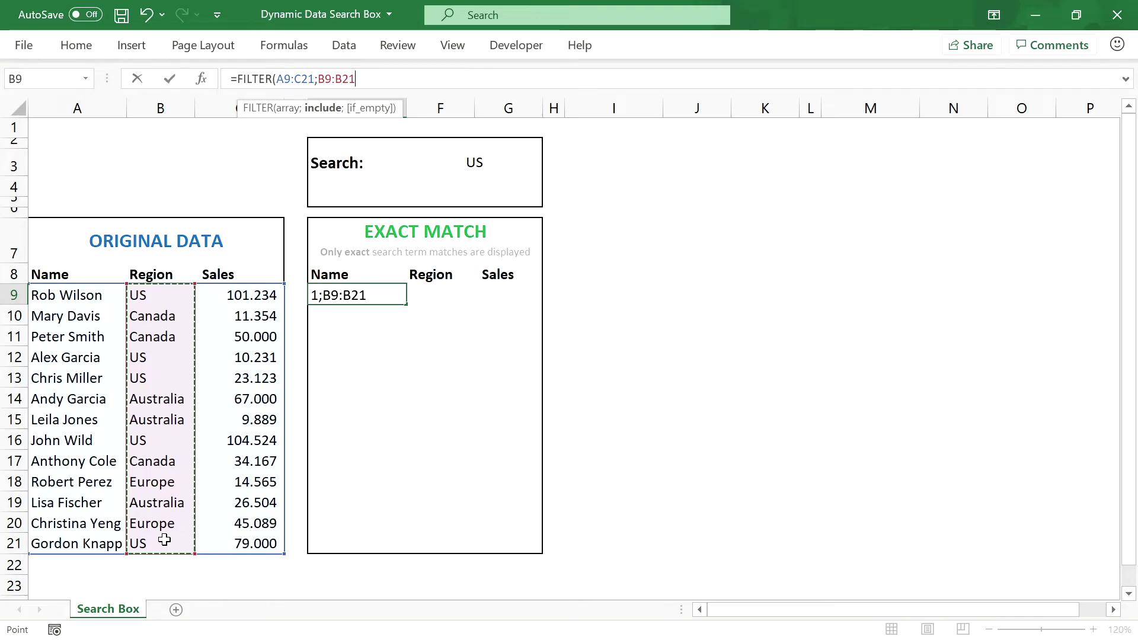
type("=")
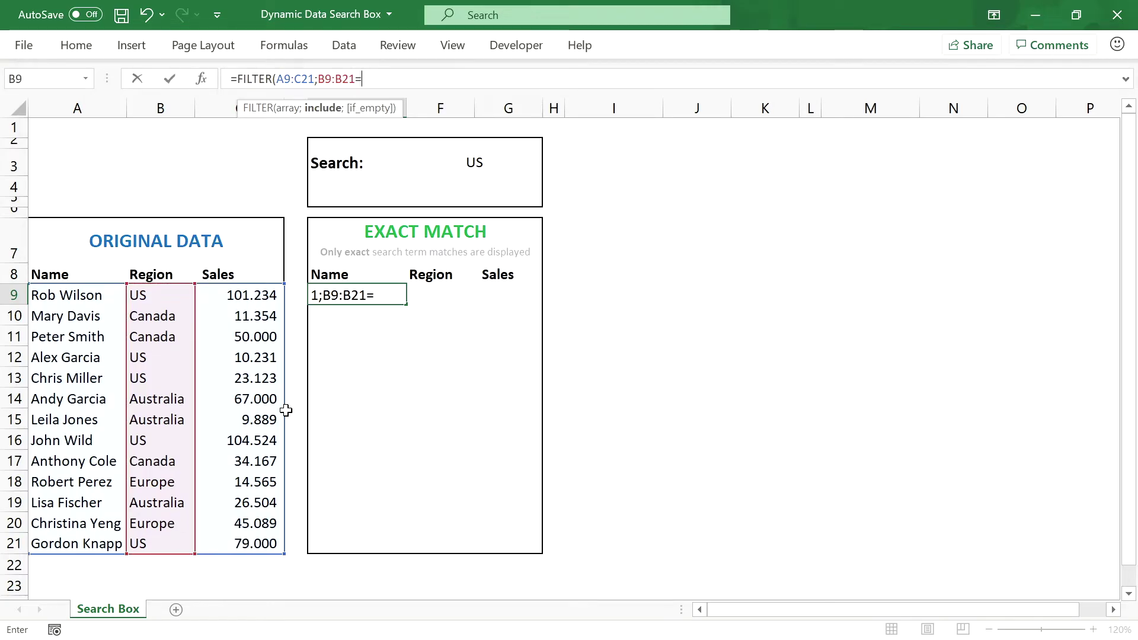
left_click(495, 162)
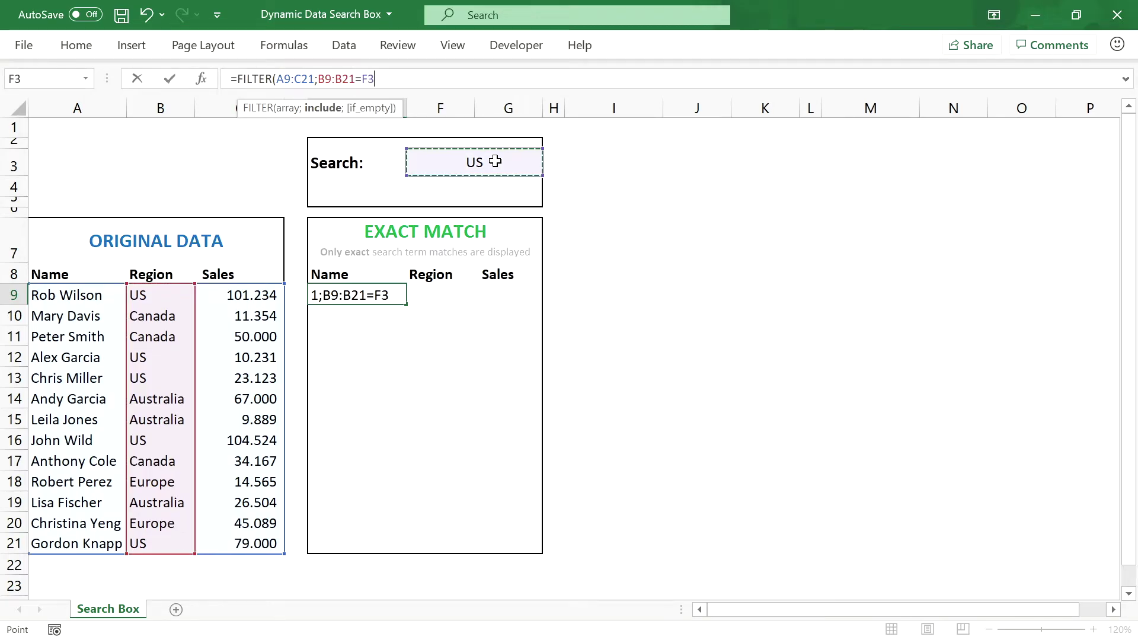
type(";")
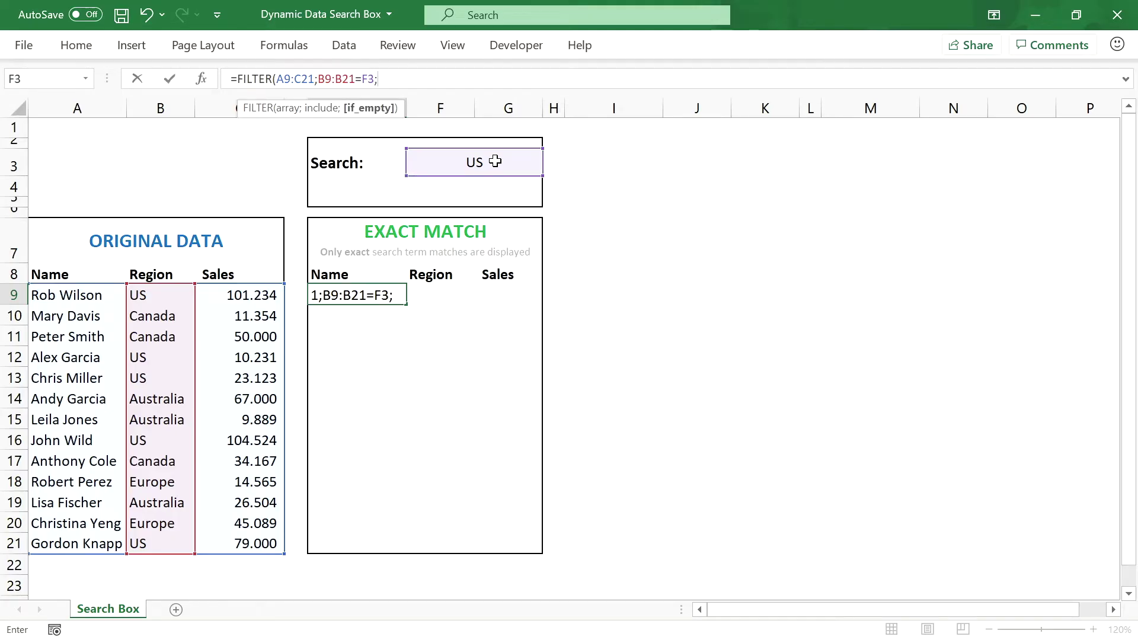
type("\"NO MATCH F")
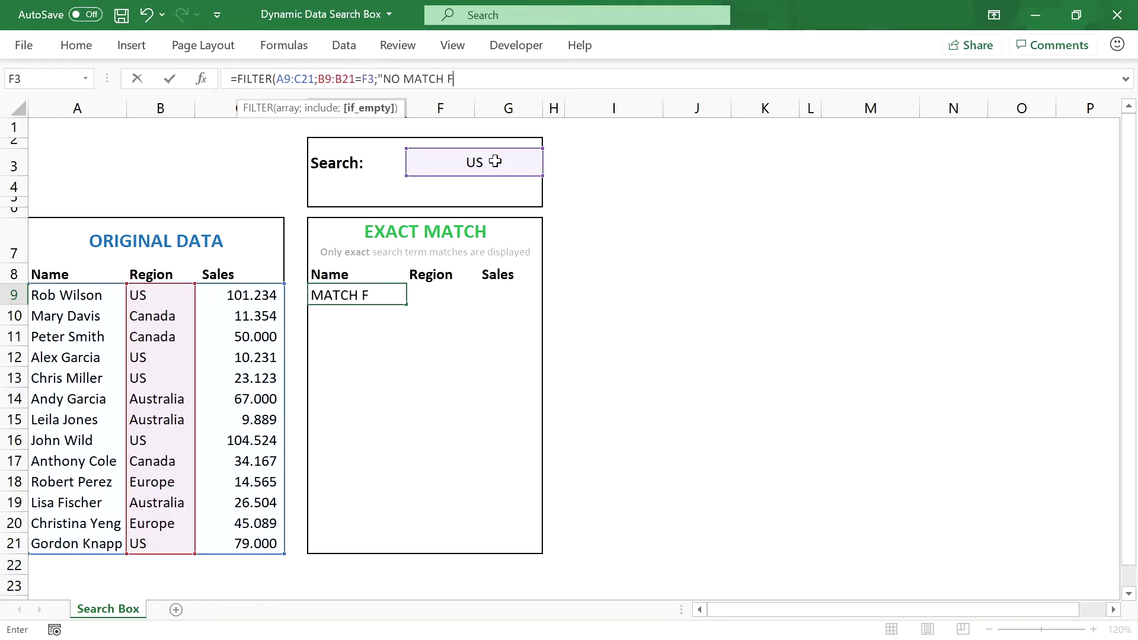
type("OUND\")")
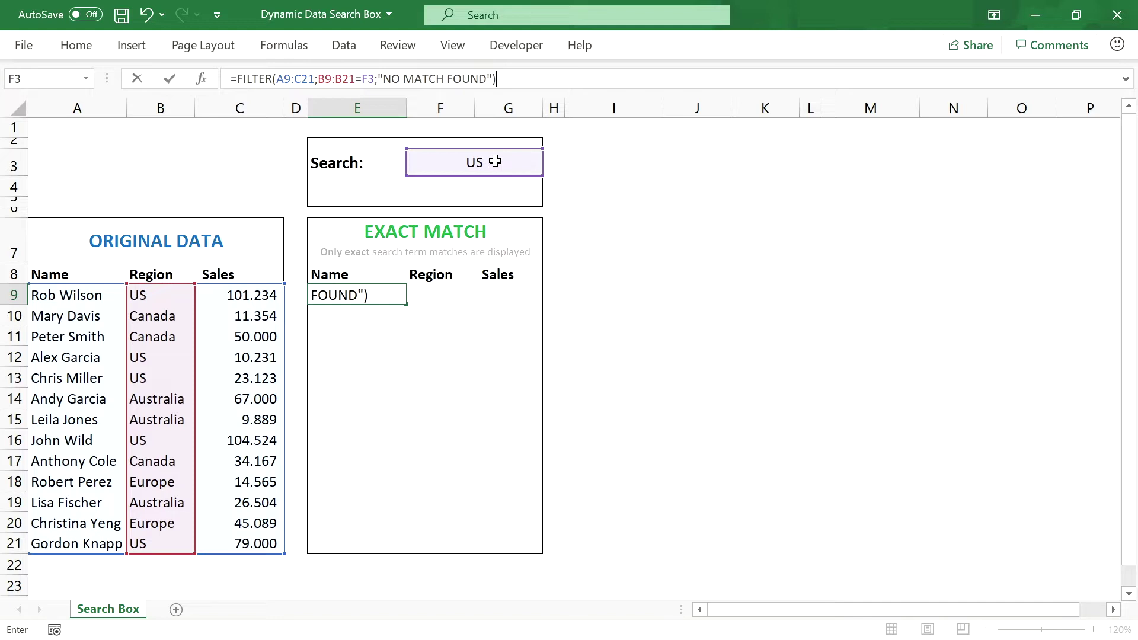
key("Return")
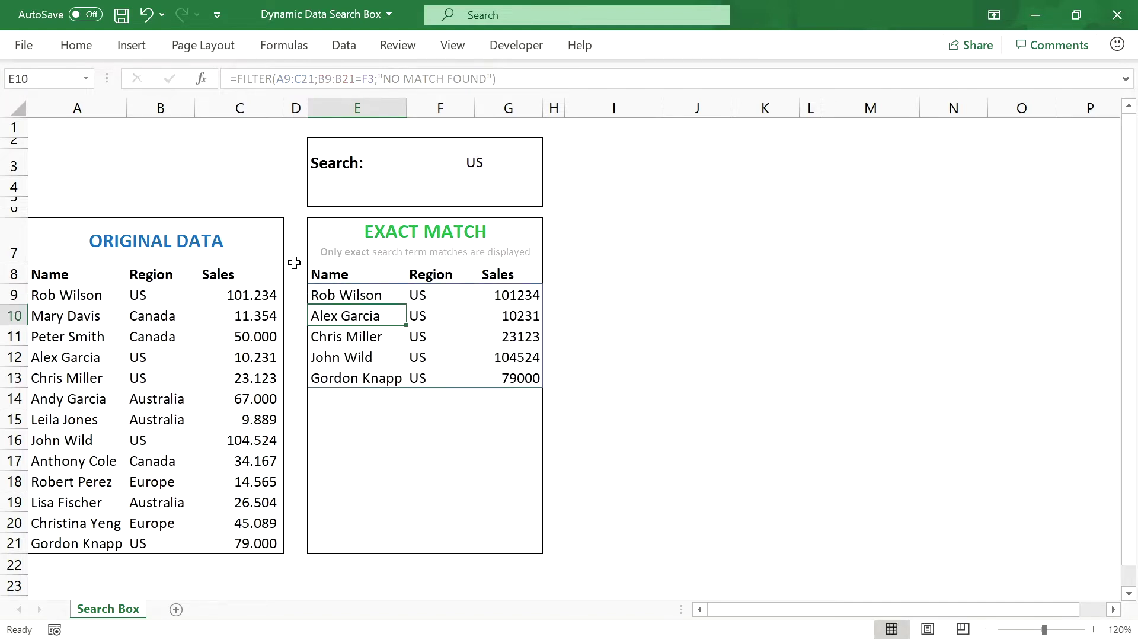
Step: Change the F3 search term to Canada and check the E9 results formula
left_click(356, 295)
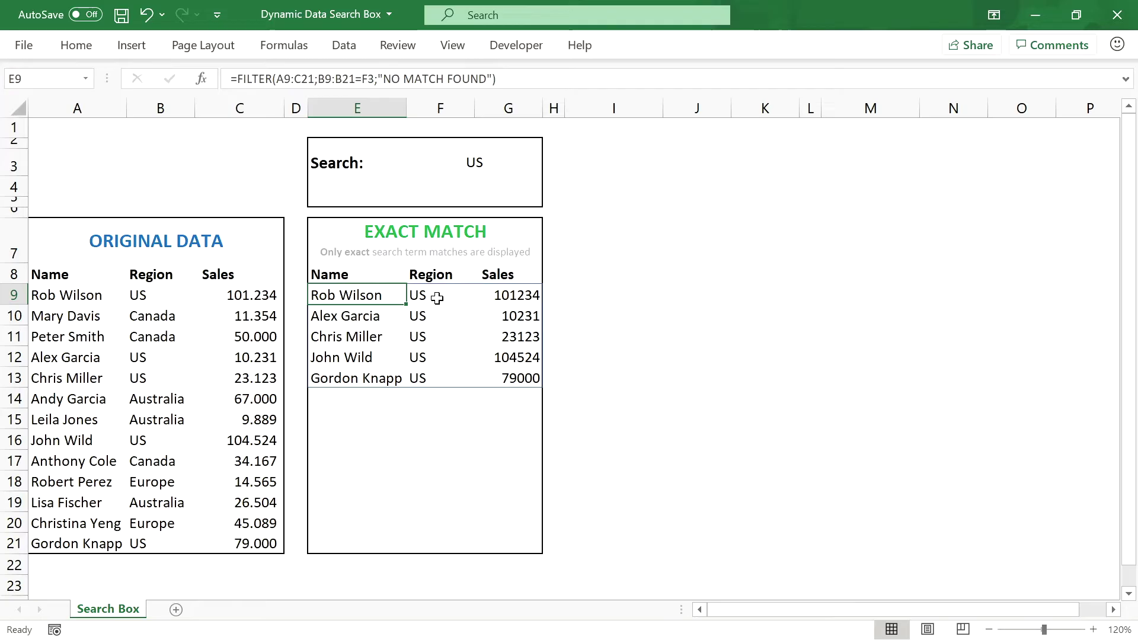
left_click(462, 168)
type("Canada")
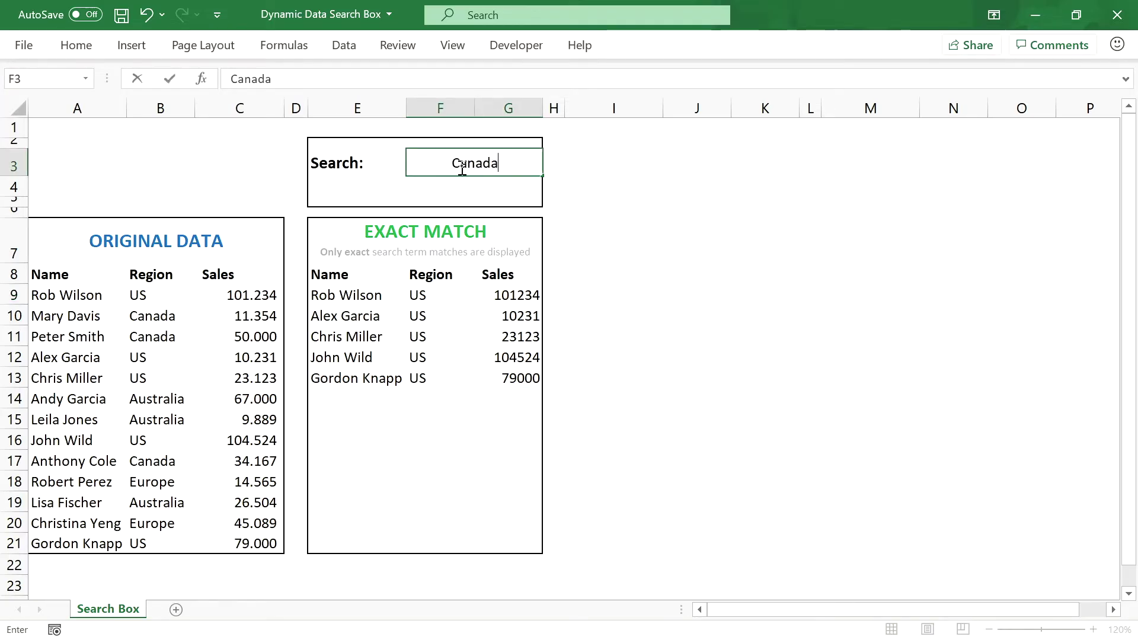
key("Return")
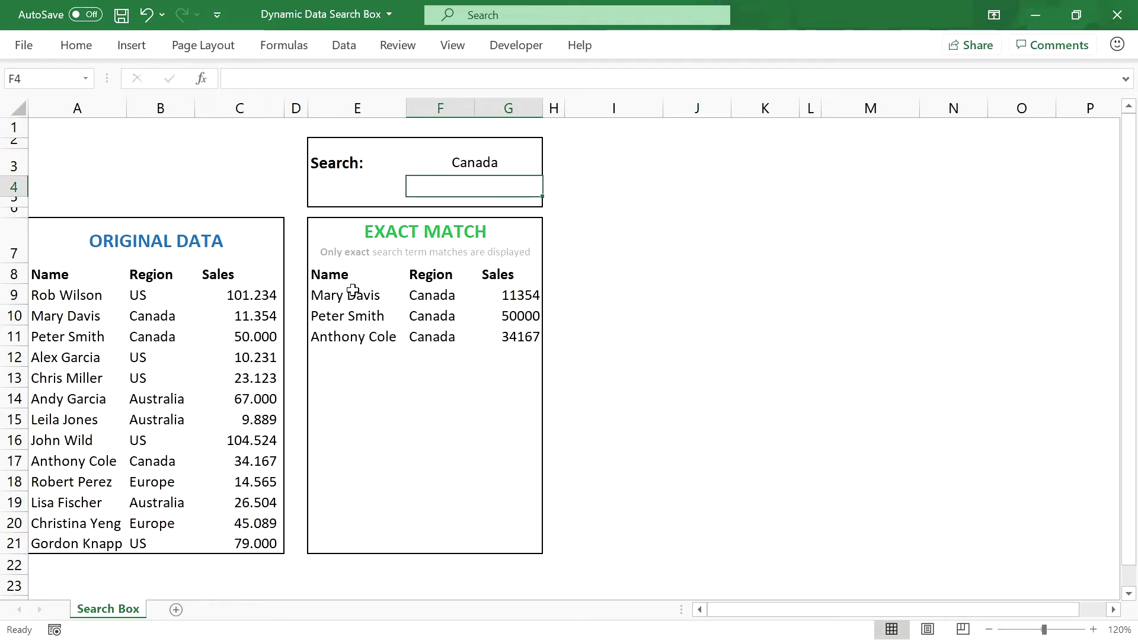
left_click(351, 295)
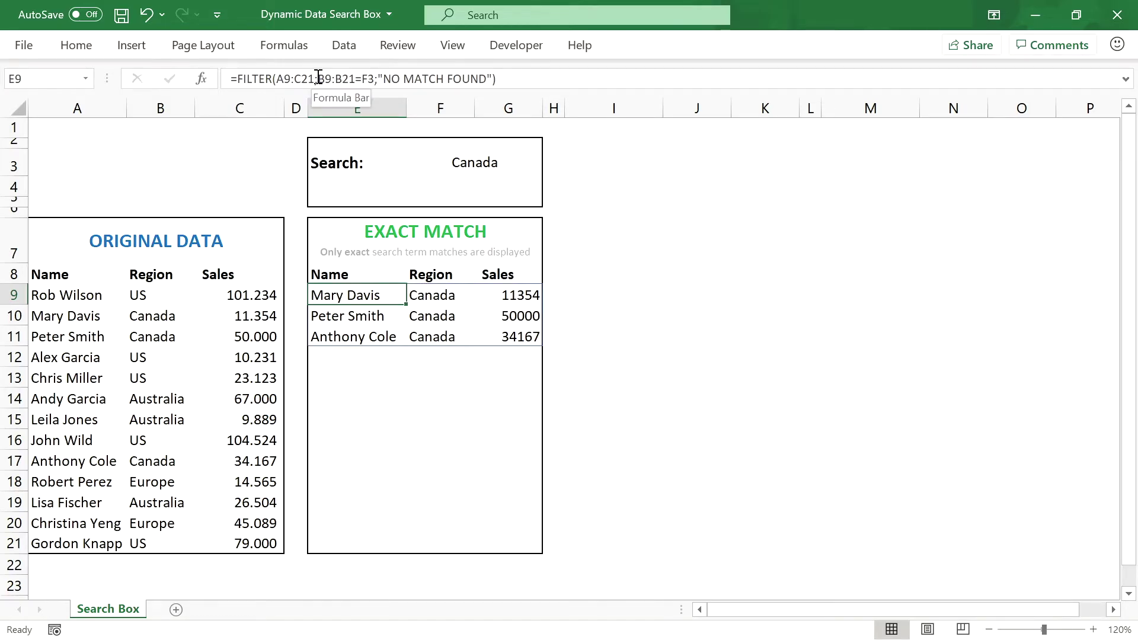
left_click_drag(319, 79, 375, 80)
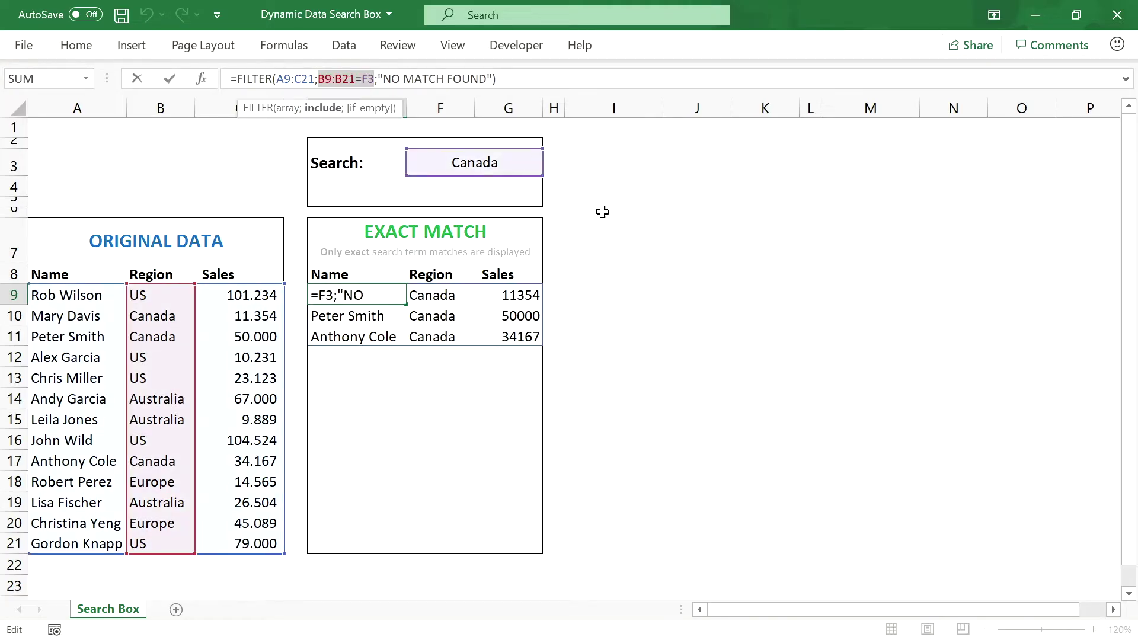
left_click(578, 300)
type("=(")
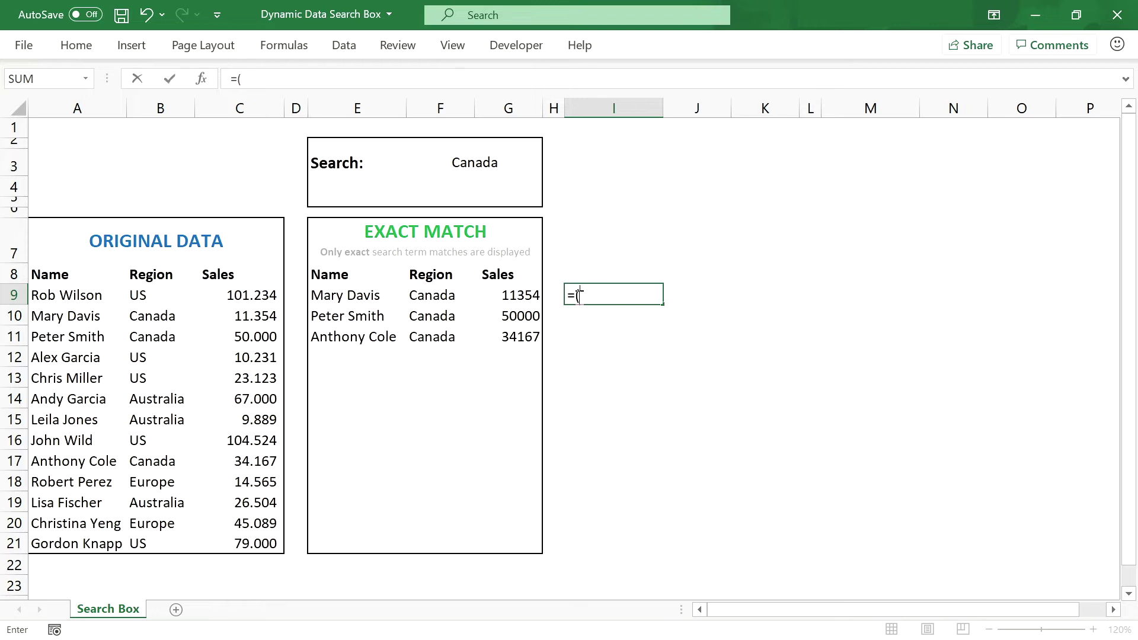
key("ctrl+v")
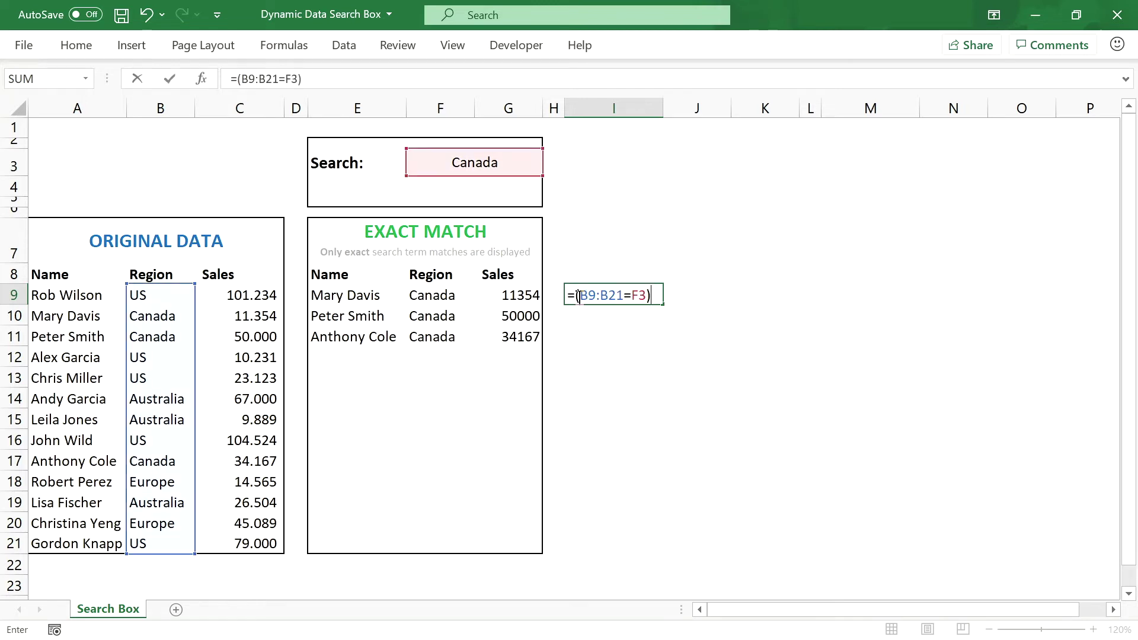
type(")")
key("Return")
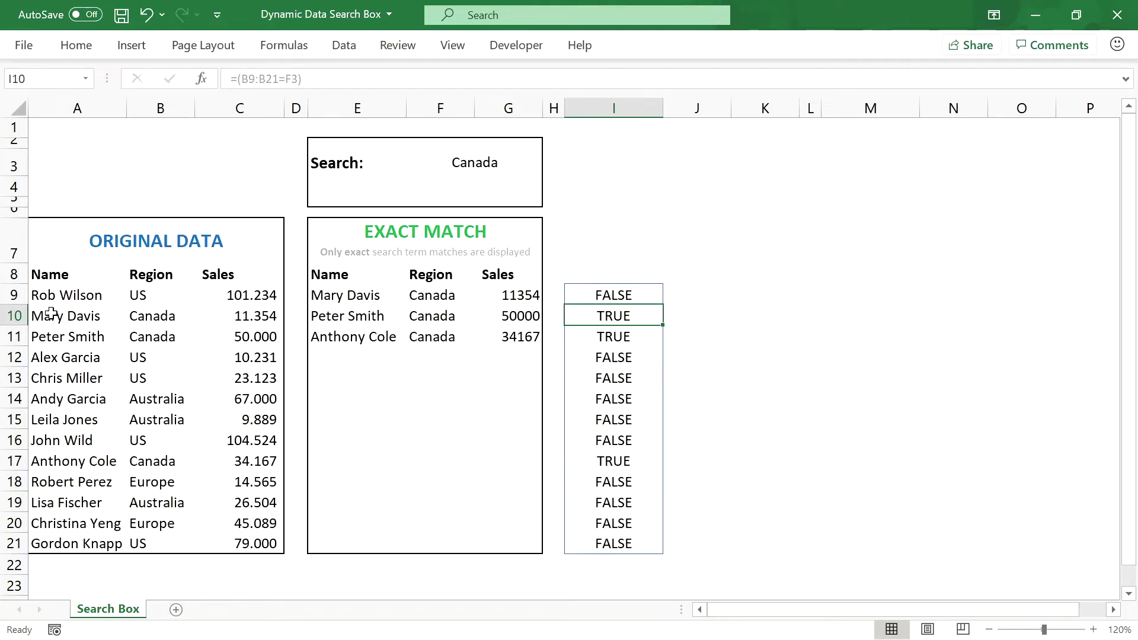
left_click(13, 315)
left_click(13, 336, "ctrl")
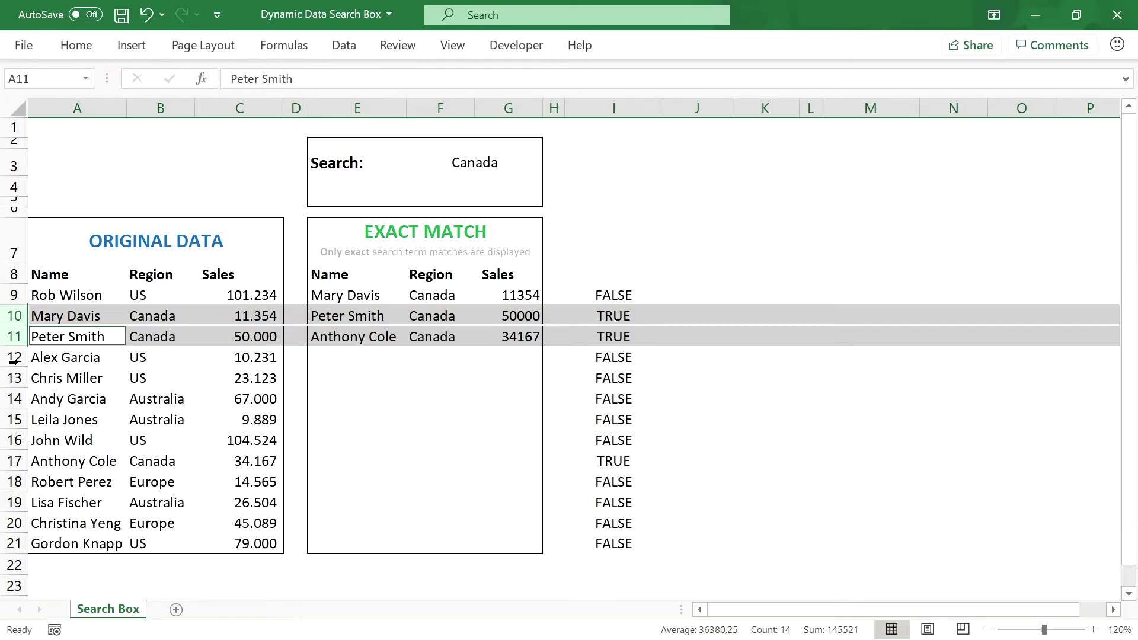
left_click(13, 461, "ctrl")
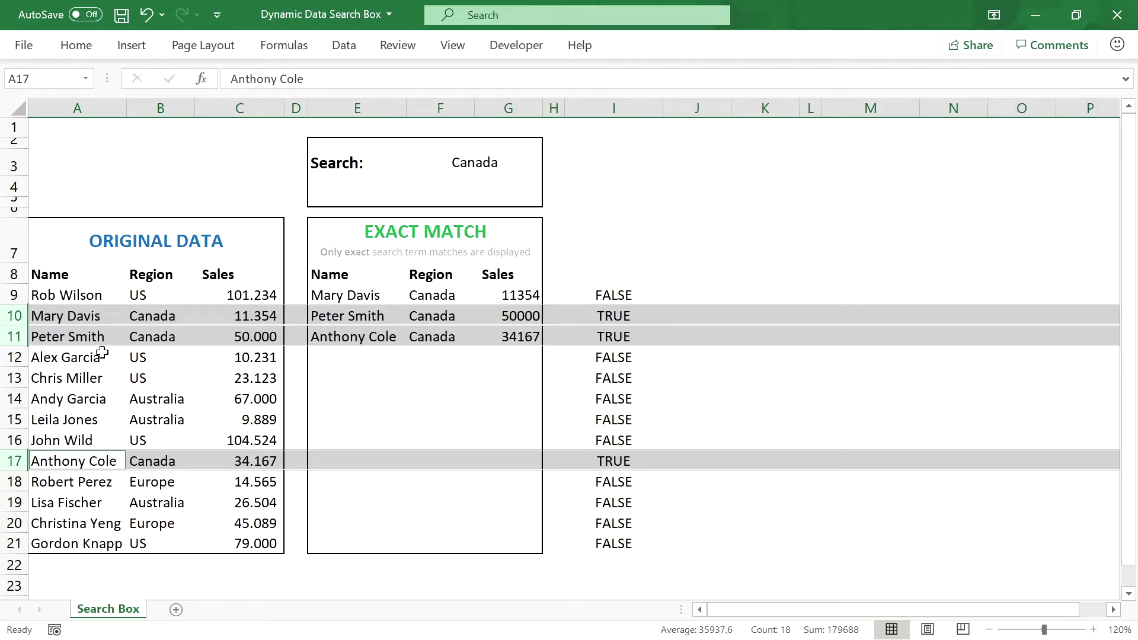
left_click(351, 294)
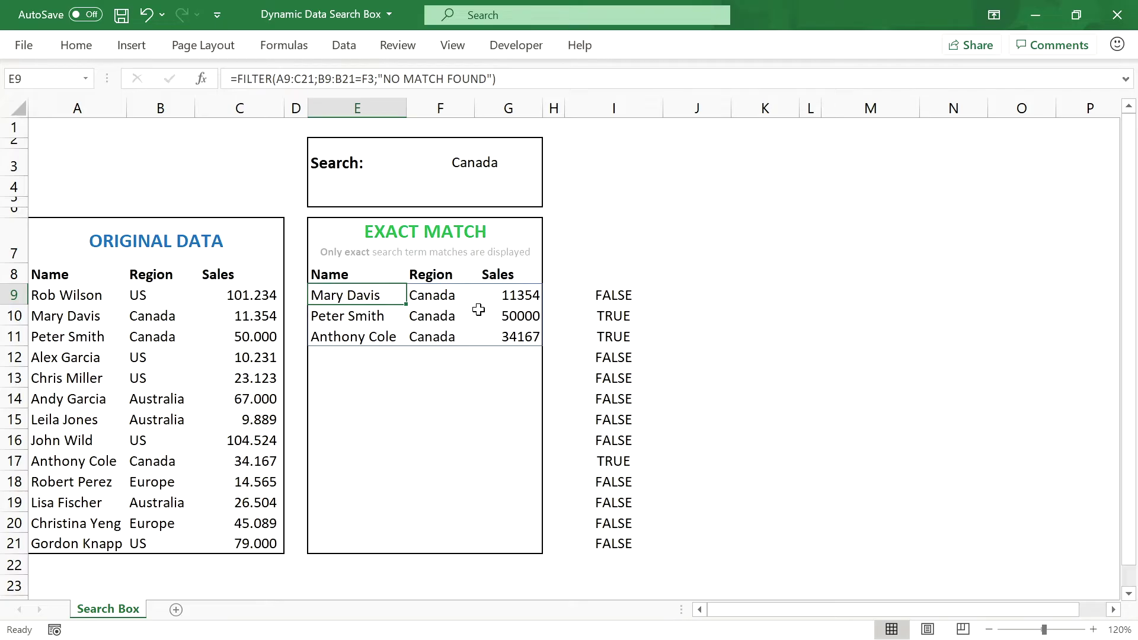
Step: Delete the helper TRUE/FALSE column at I9 and draw an ActiveX Text Box over F3:G3
left_click(605, 296)
key("Delete")
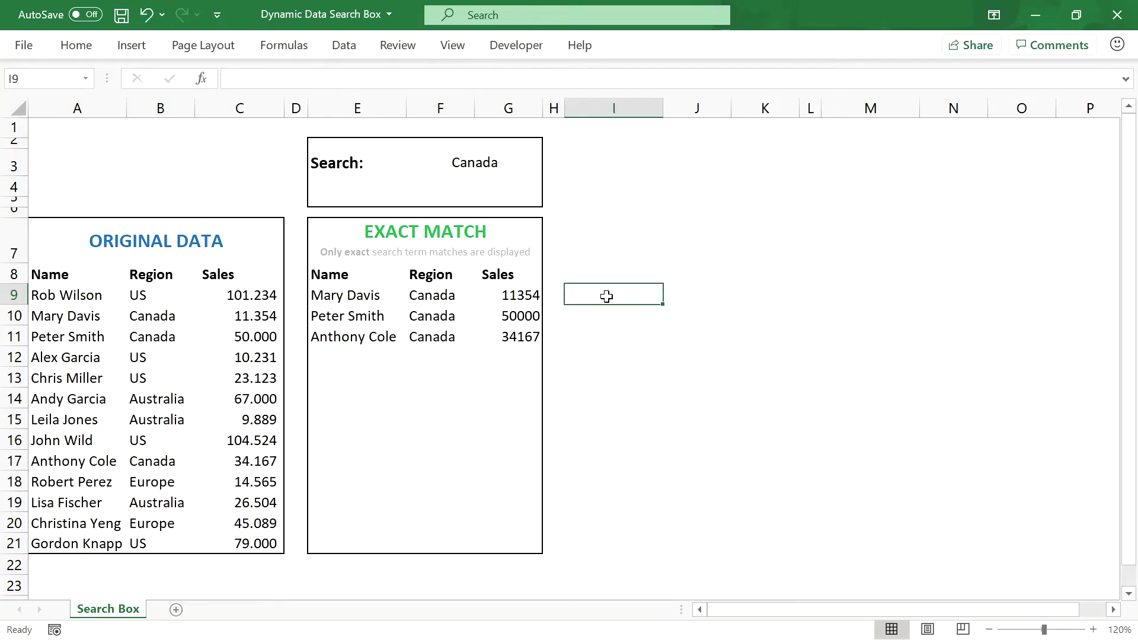
left_click(486, 165)
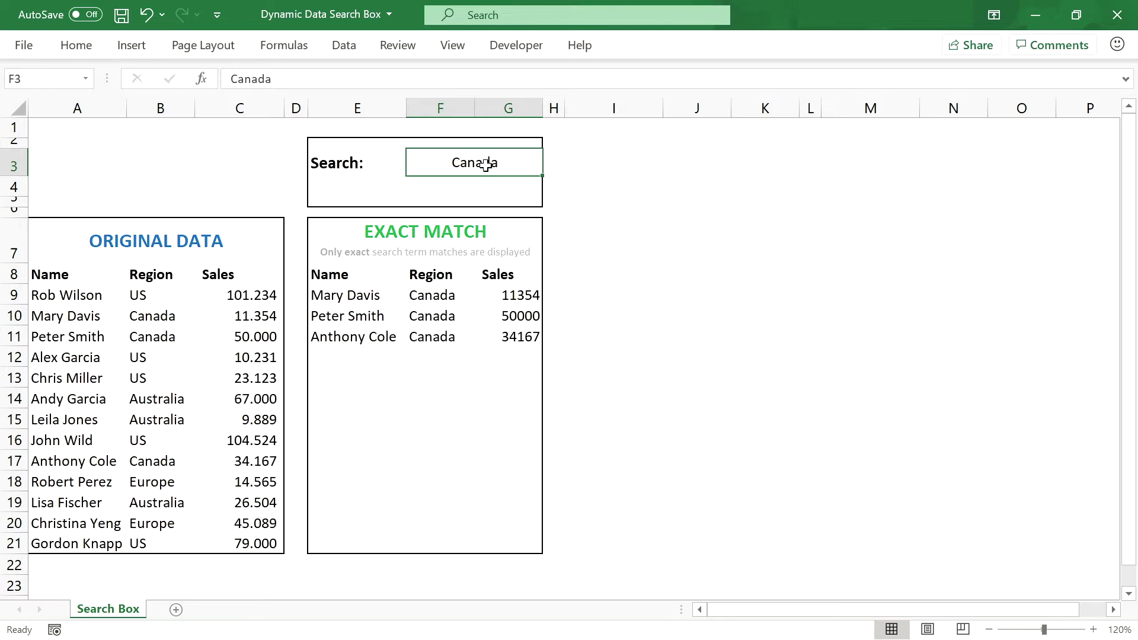
left_click(520, 53)
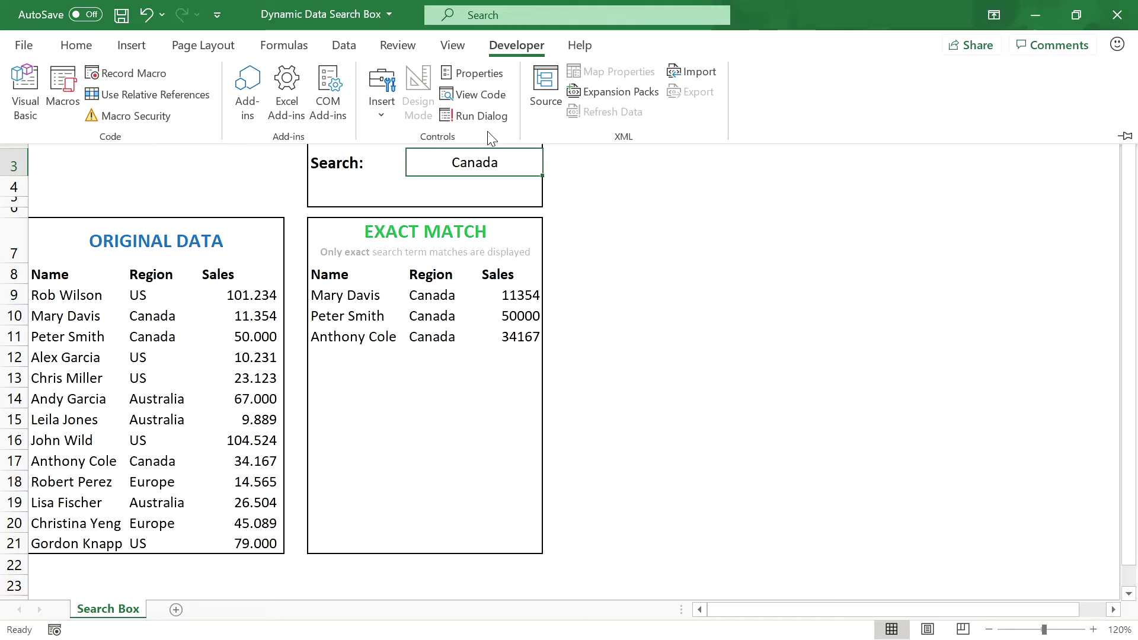
left_click(386, 116)
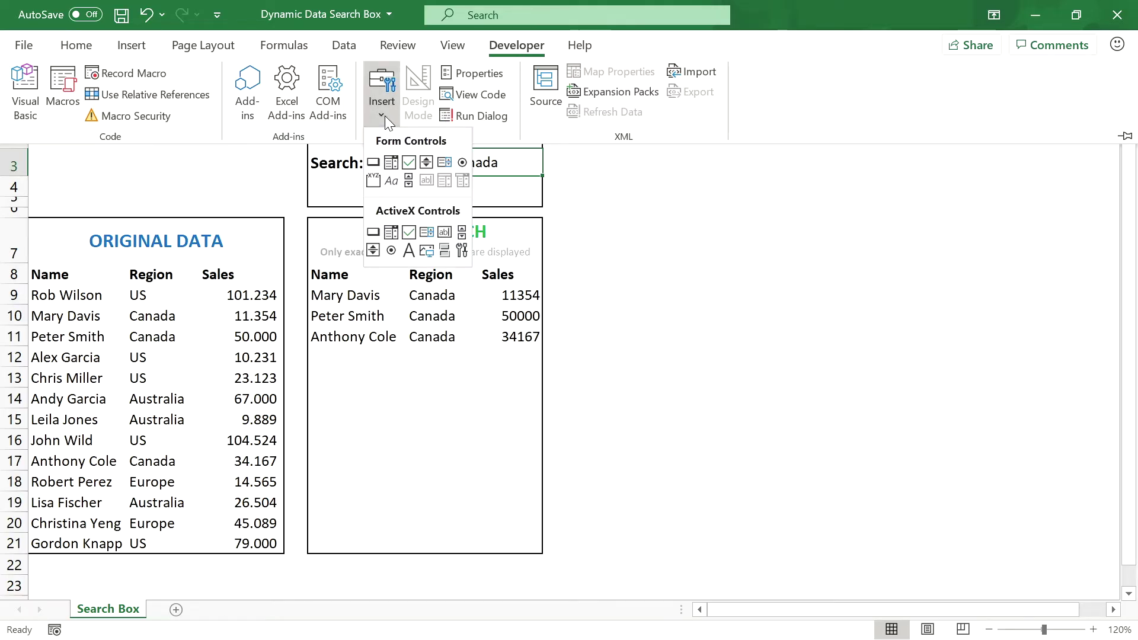
left_click(445, 231)
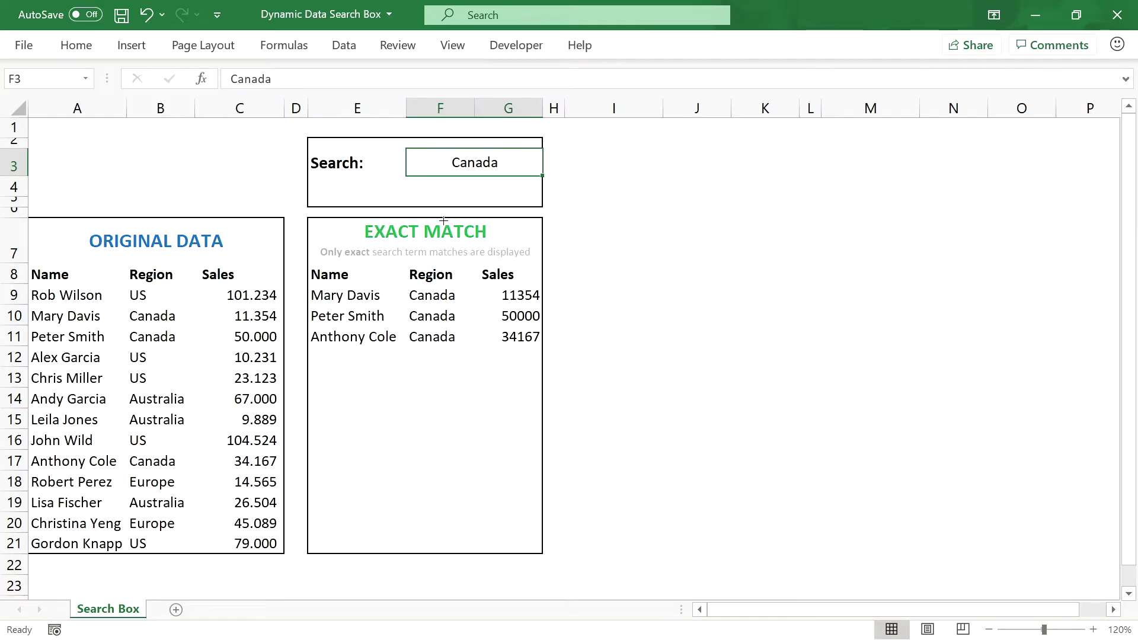
left_click_drag(406, 149, 541, 177)
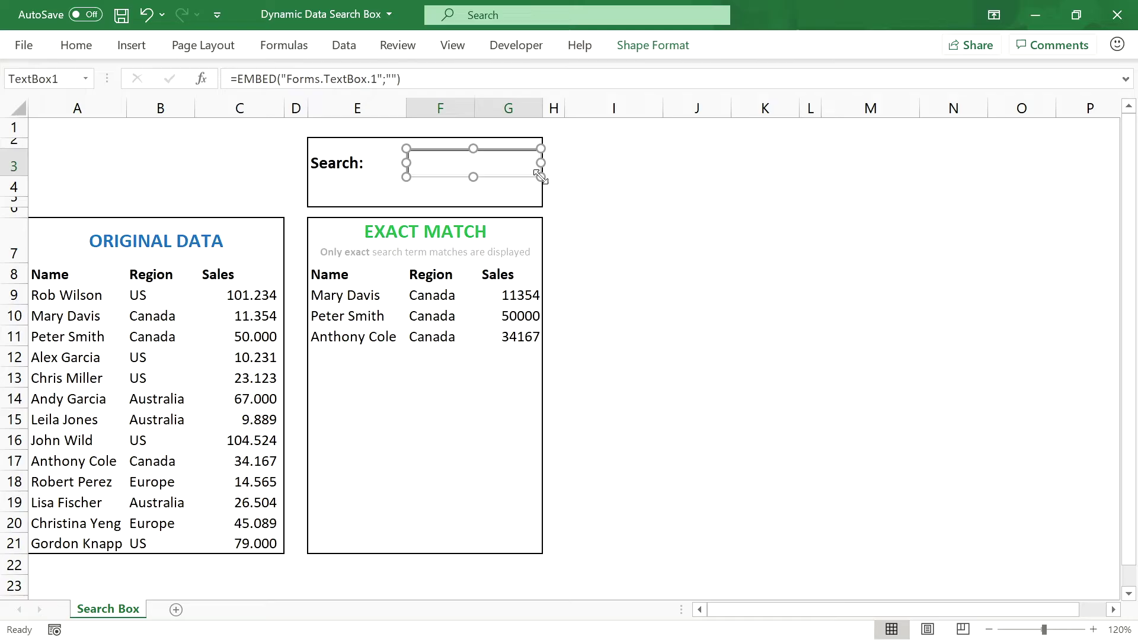
Step: Set the text box's LinkedCell property to F3 in its Properties window
right_click(493, 172)
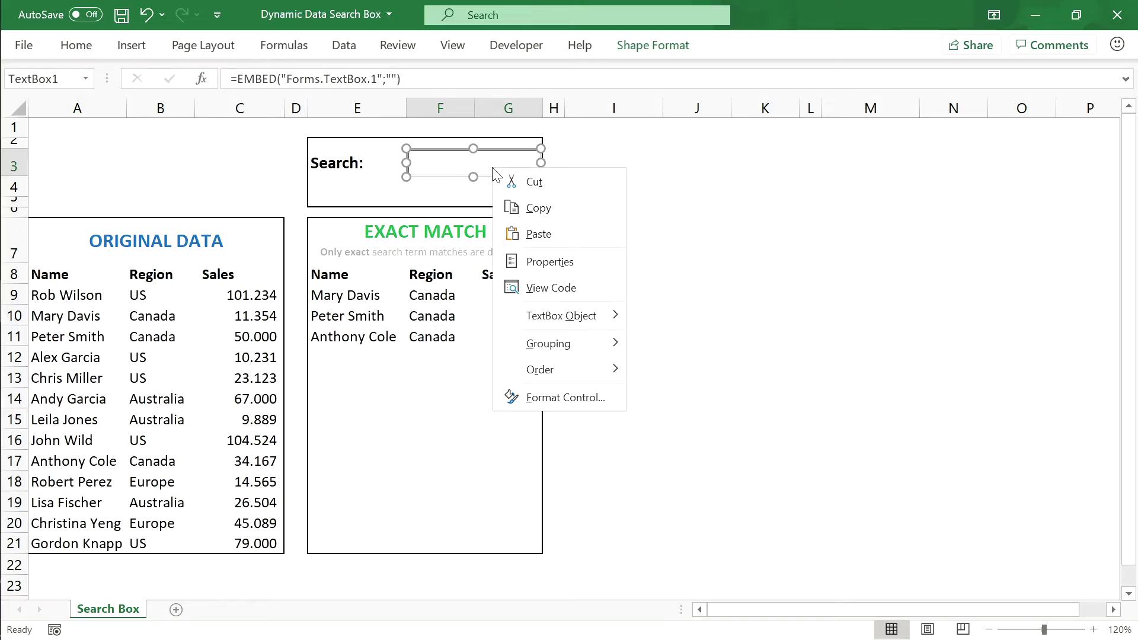
left_click(551, 262)
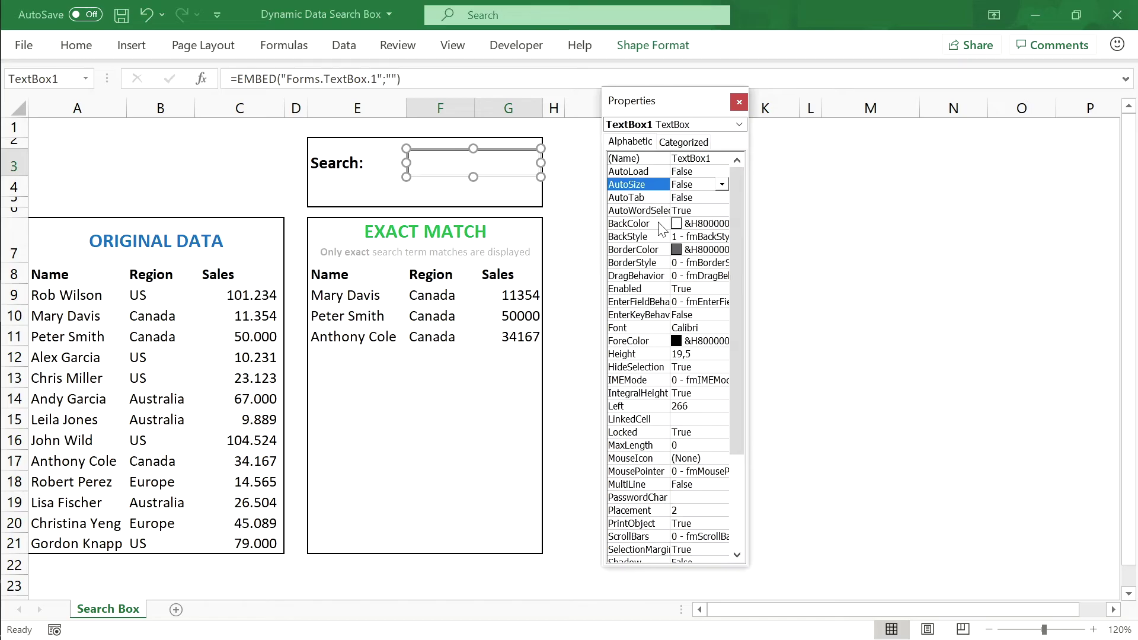
left_click(736, 186)
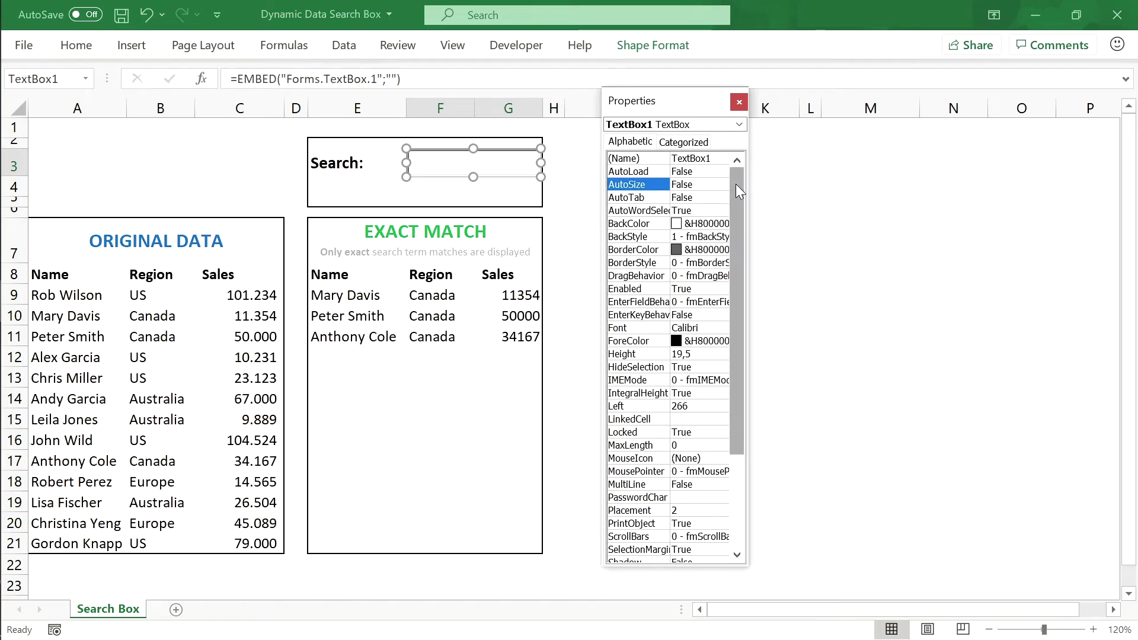
left_click_drag(735, 183, 737, 236)
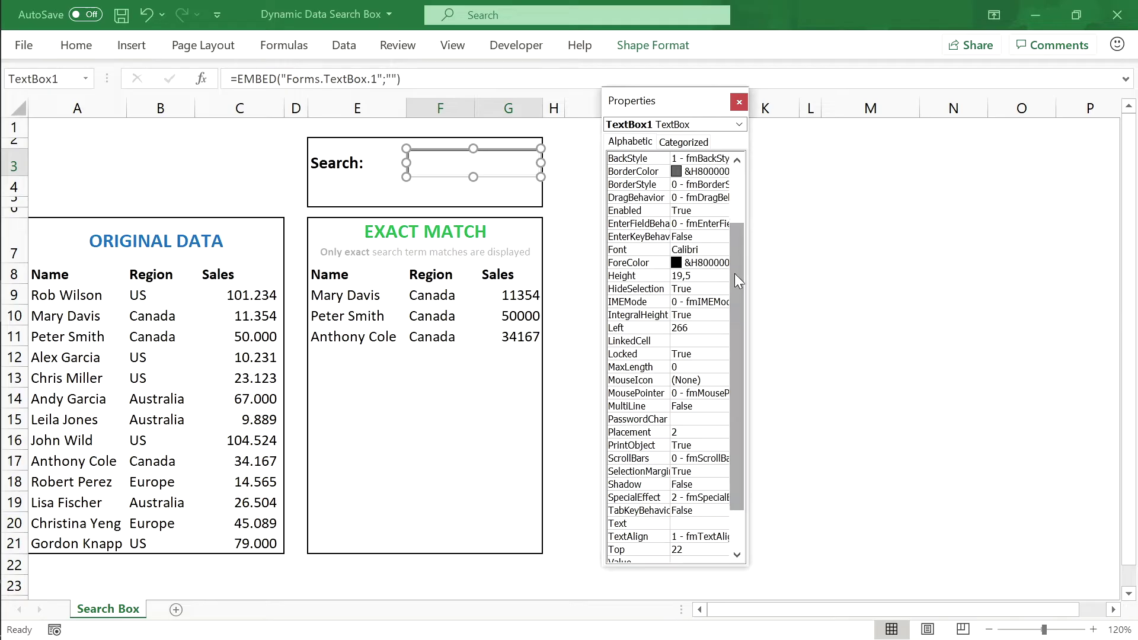
left_click(638, 341)
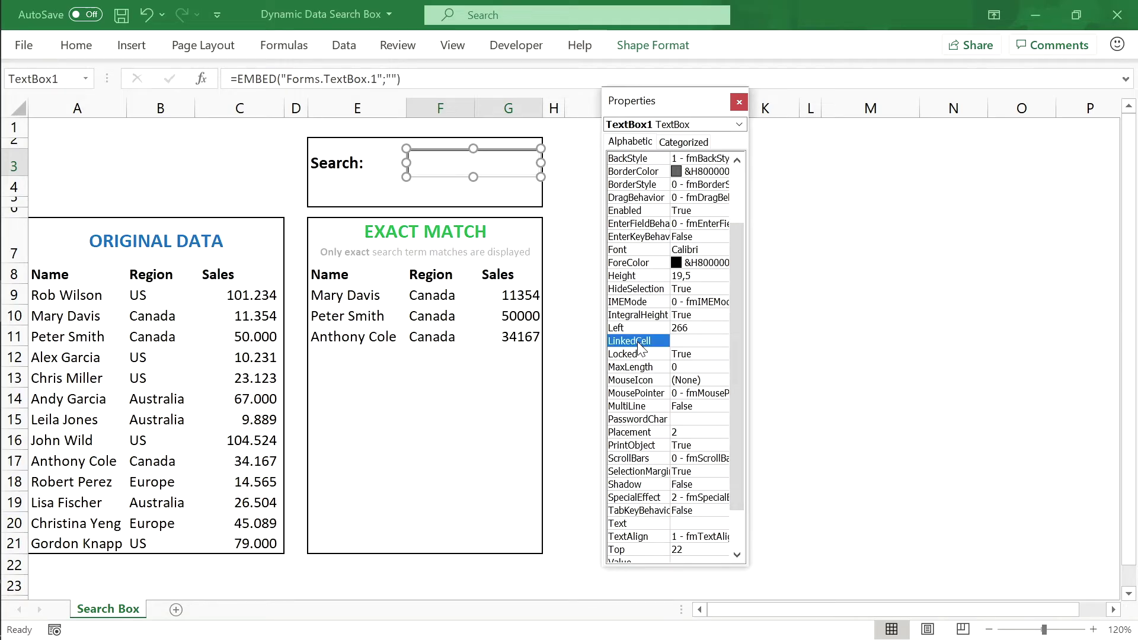
left_click(684, 339)
type("F3")
key("Return")
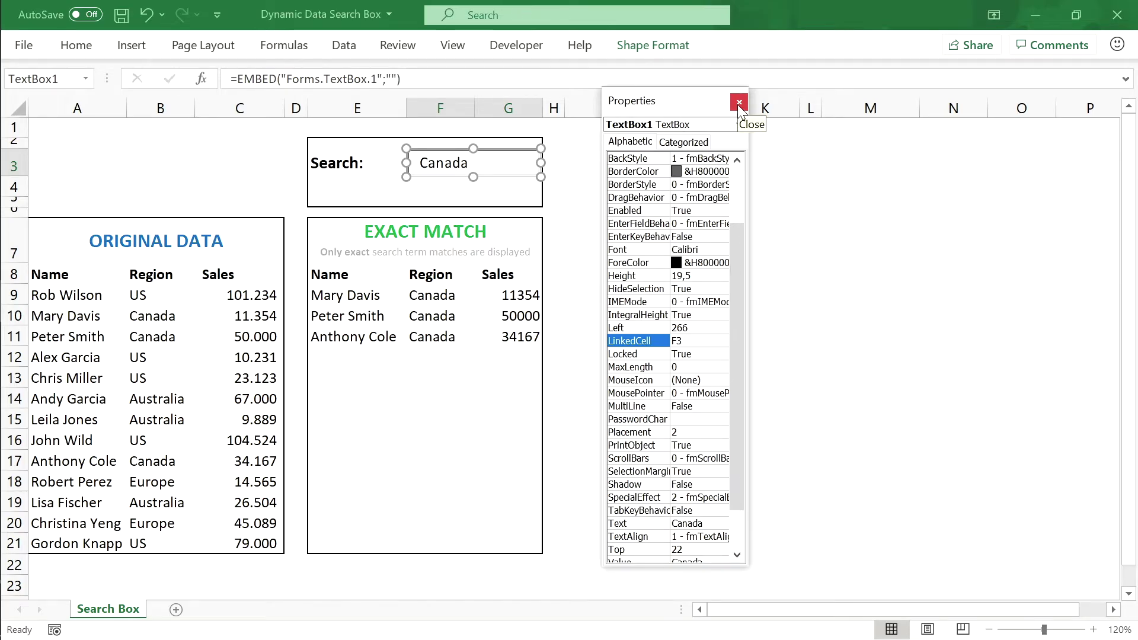
Step: Close Properties, move the text box over H3:I3, and exit Design Mode
left_click(739, 104)
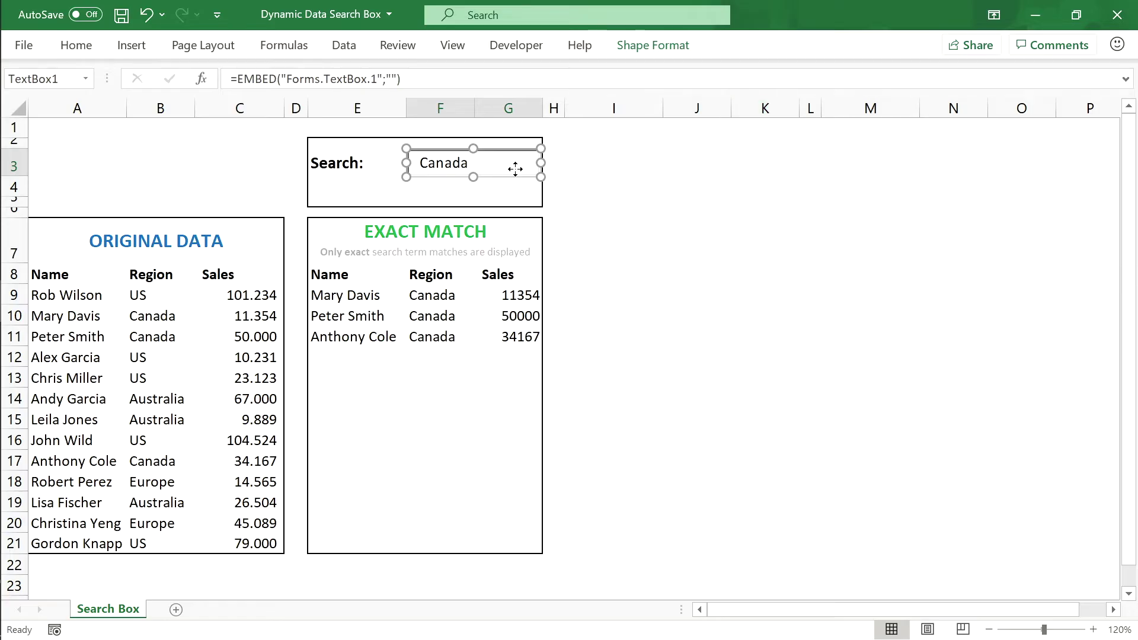
left_click_drag(515, 169, 646, 169)
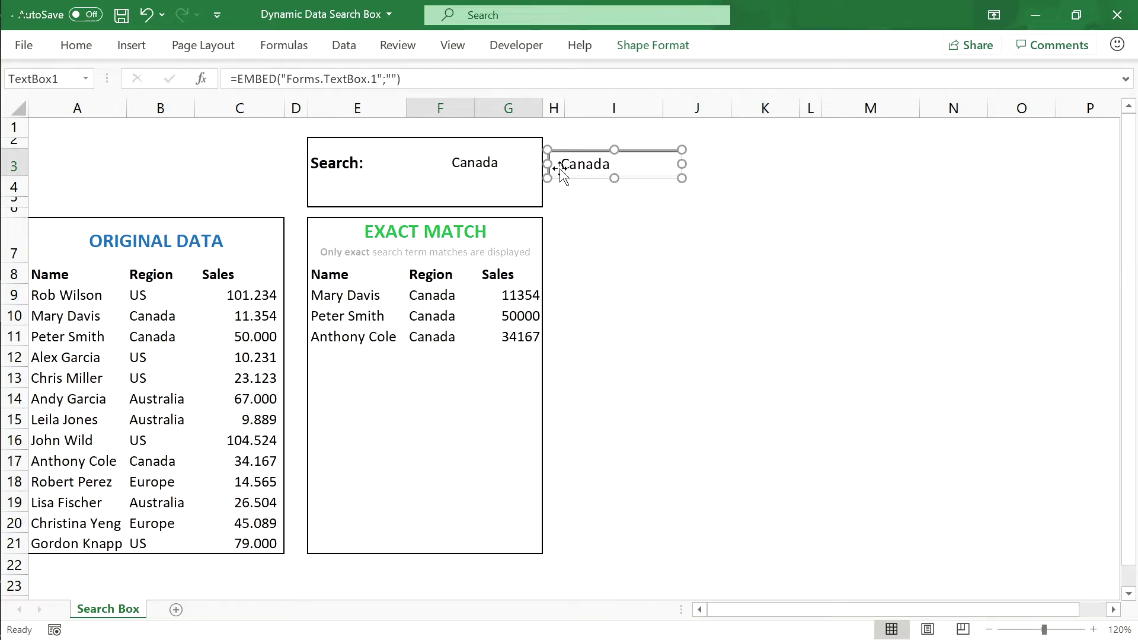
left_click(528, 45)
left_click(410, 88)
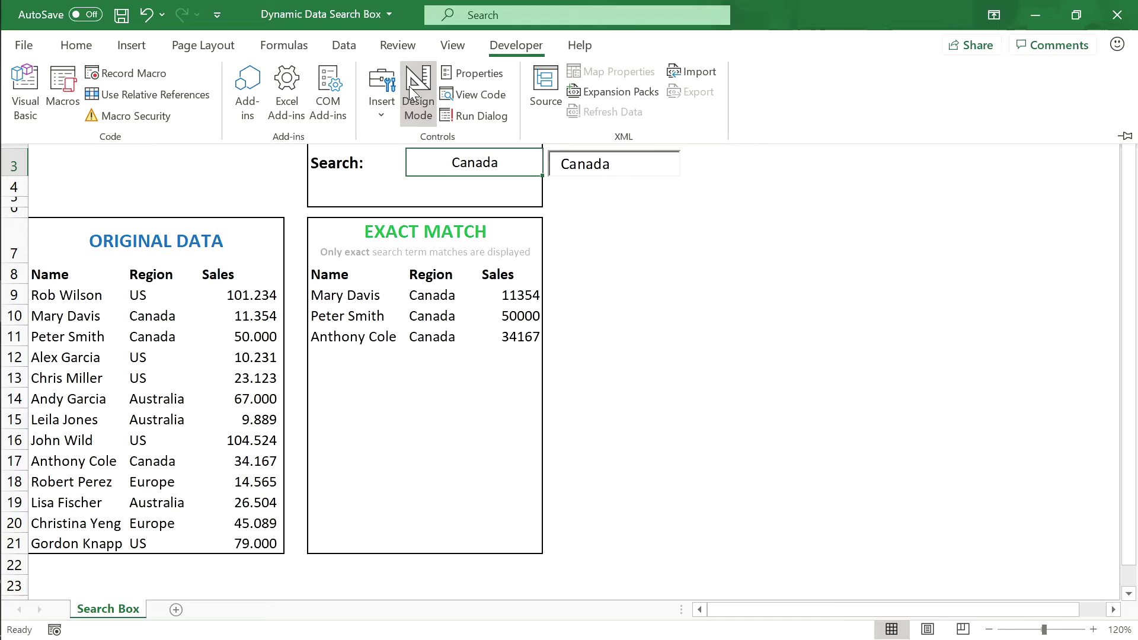
Step: Replace Canada with US in the text box to list the five US rows
double_click(582, 161)
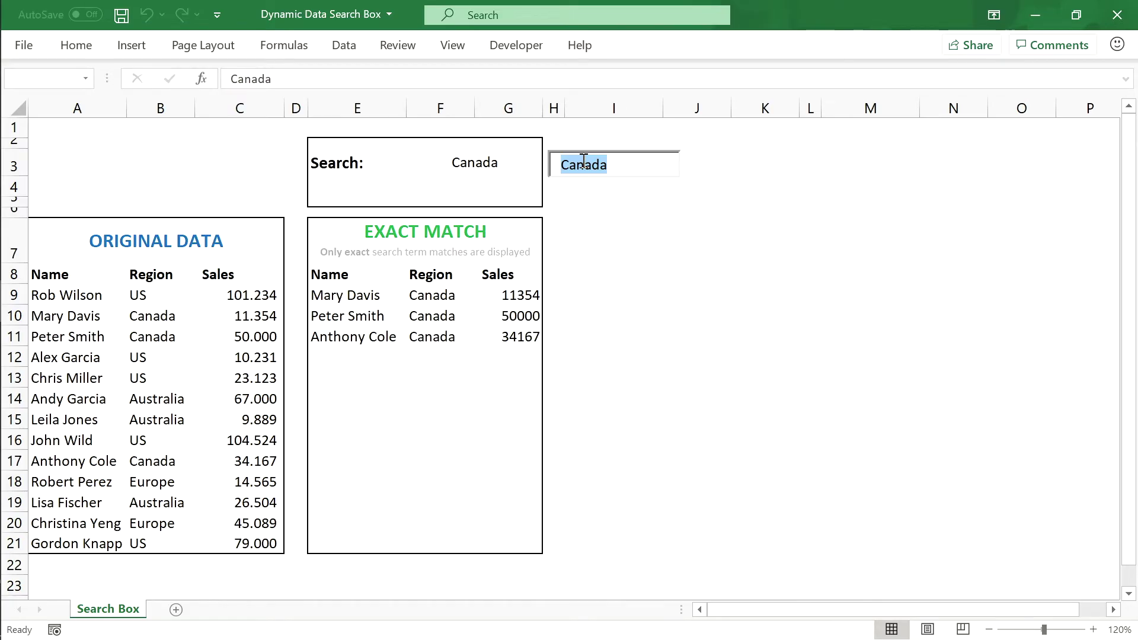
type("US")
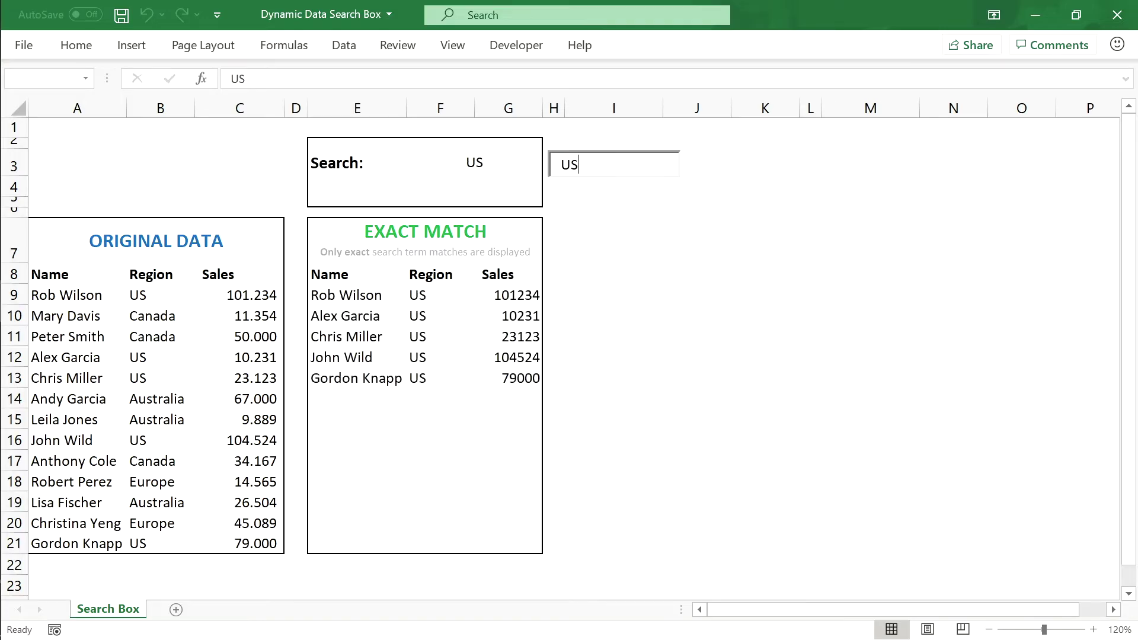
key("BackSpace")
type("S")
key("BackSpace")
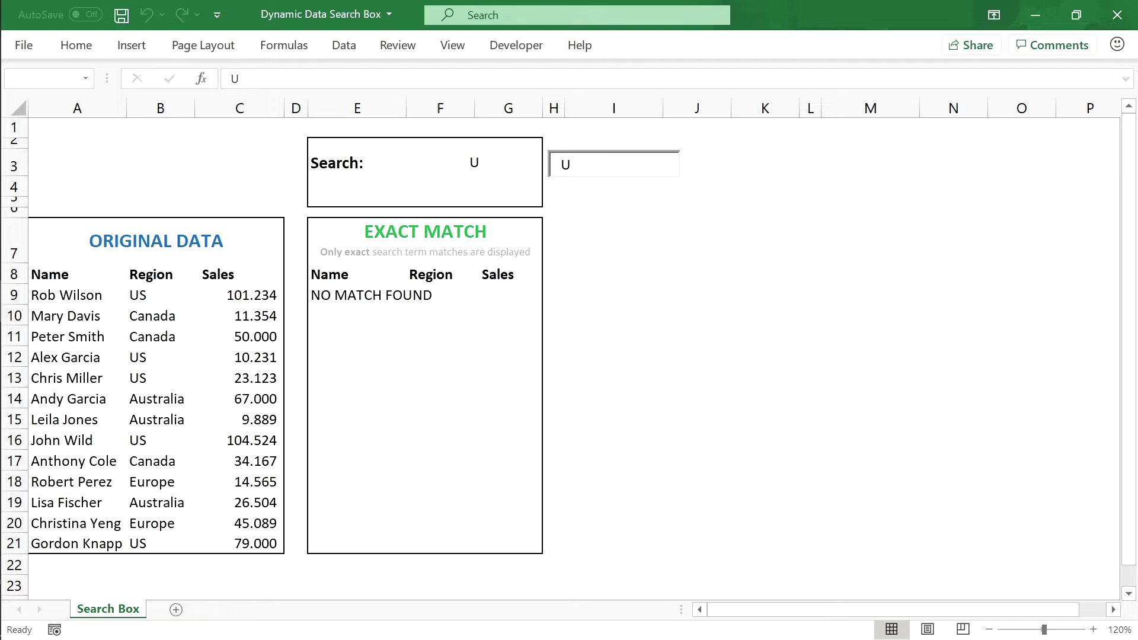
type("S")
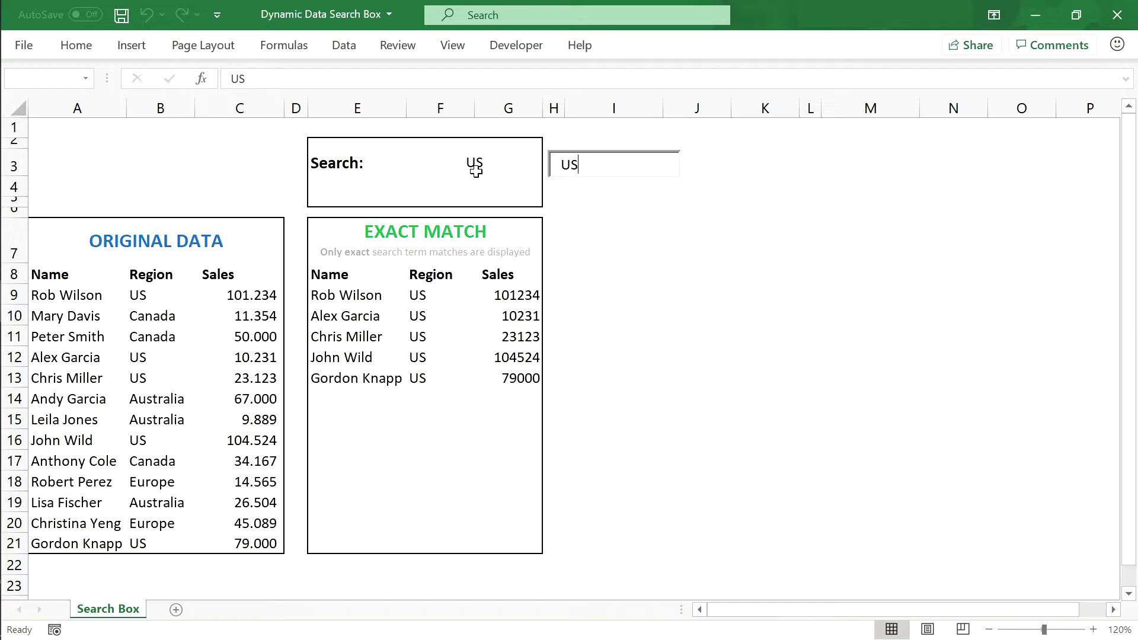
left_click(516, 45)
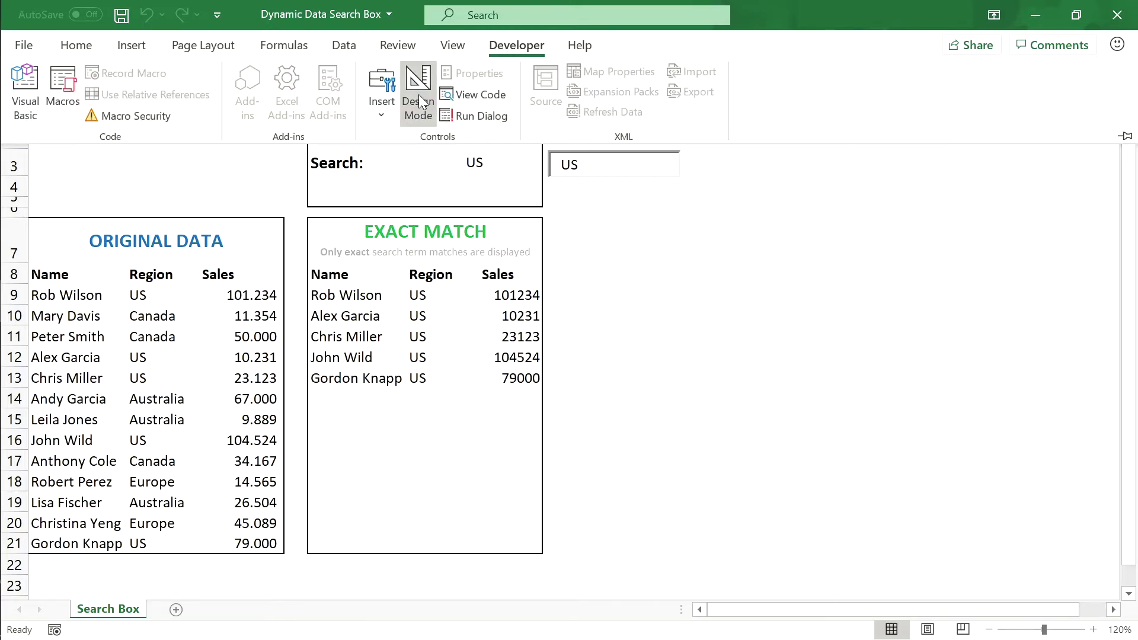
Step: Move the text box onto the Search area at F3 in Design Mode, then exit Design Mode
left_click(418, 94)
left_click(622, 162)
left_click_drag(622, 162, 486, 161)
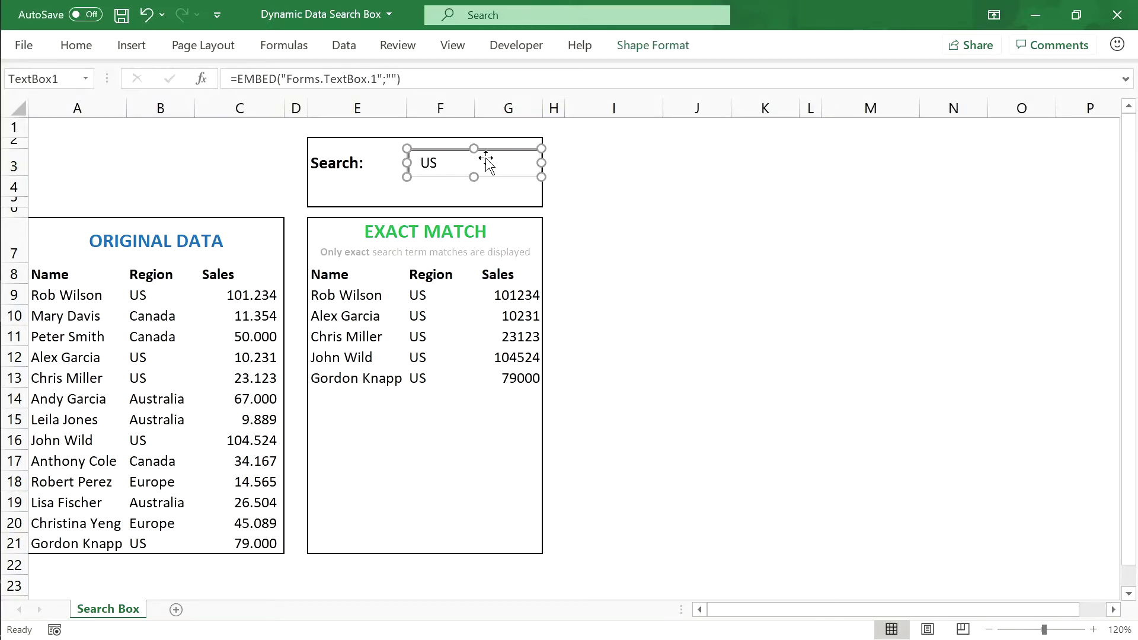
left_click(585, 166)
left_click(515, 45)
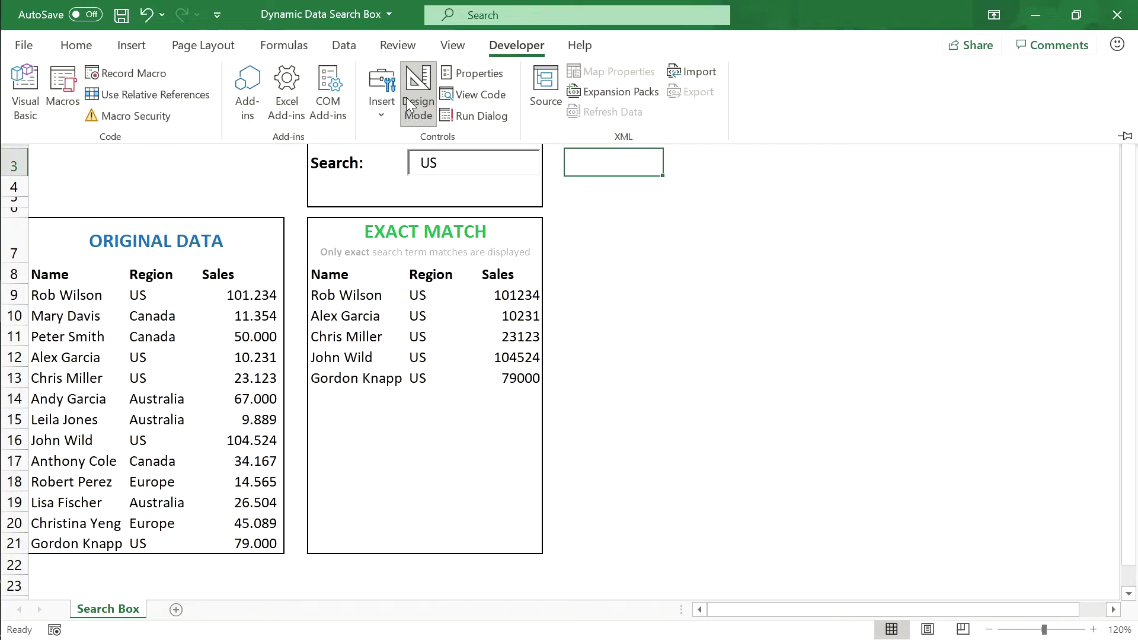
left_click(406, 97)
Step: Replace US with Australia in the search box to list its three rows
left_click(482, 162)
key("BackSpace")
key("BackSpace")
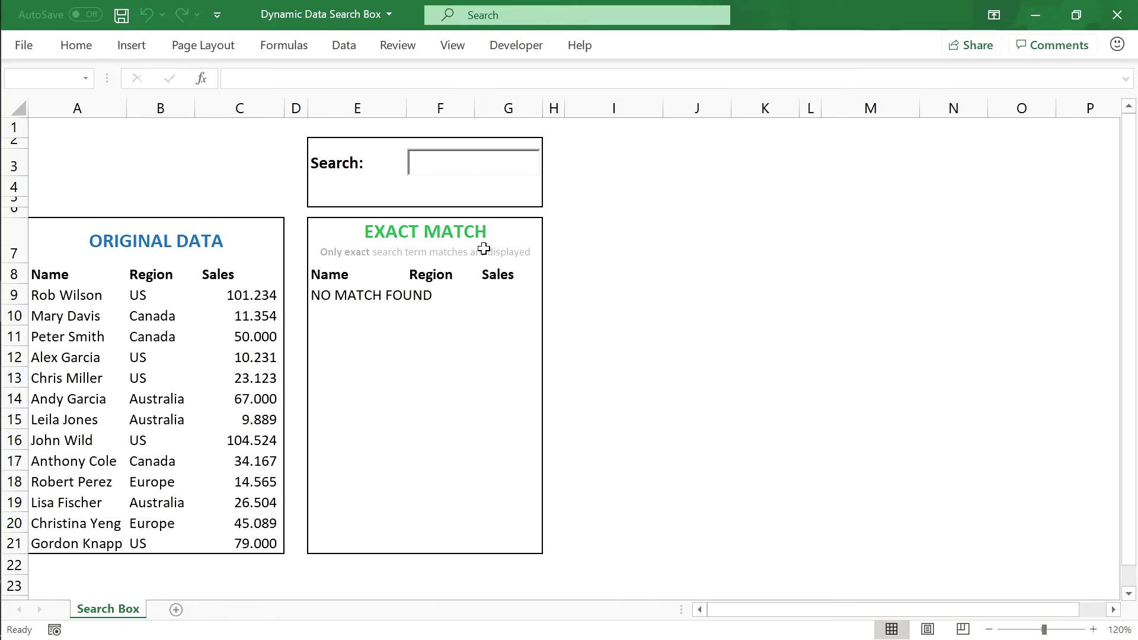
type("Austria")
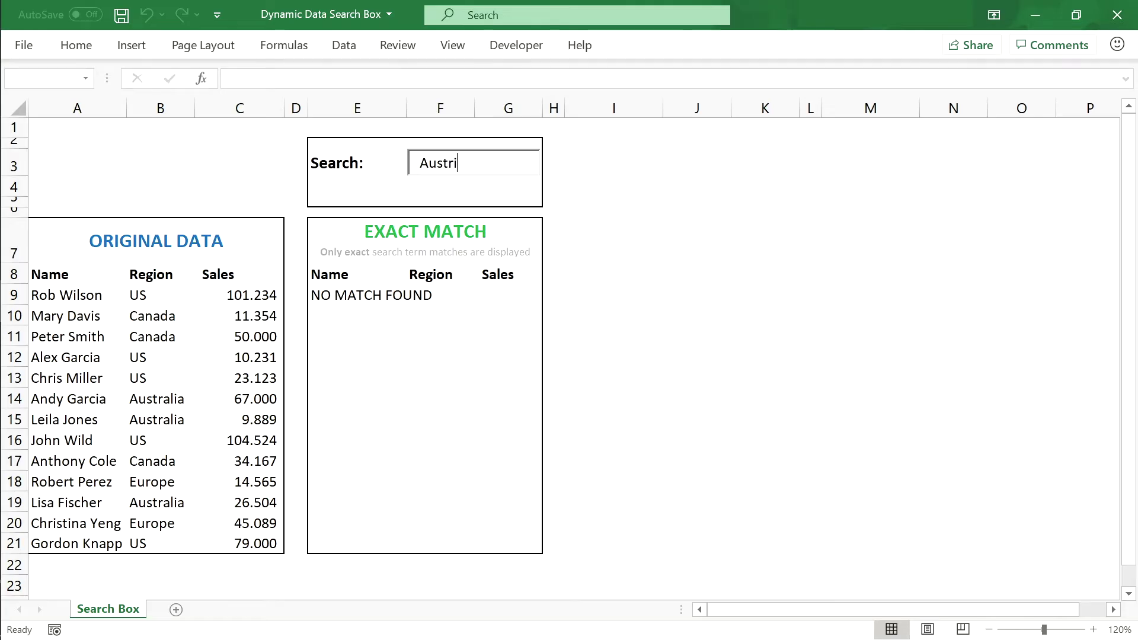
key("BackSpace")
key("BackSpace")
type("alio")
key("BackSpace")
type("a")
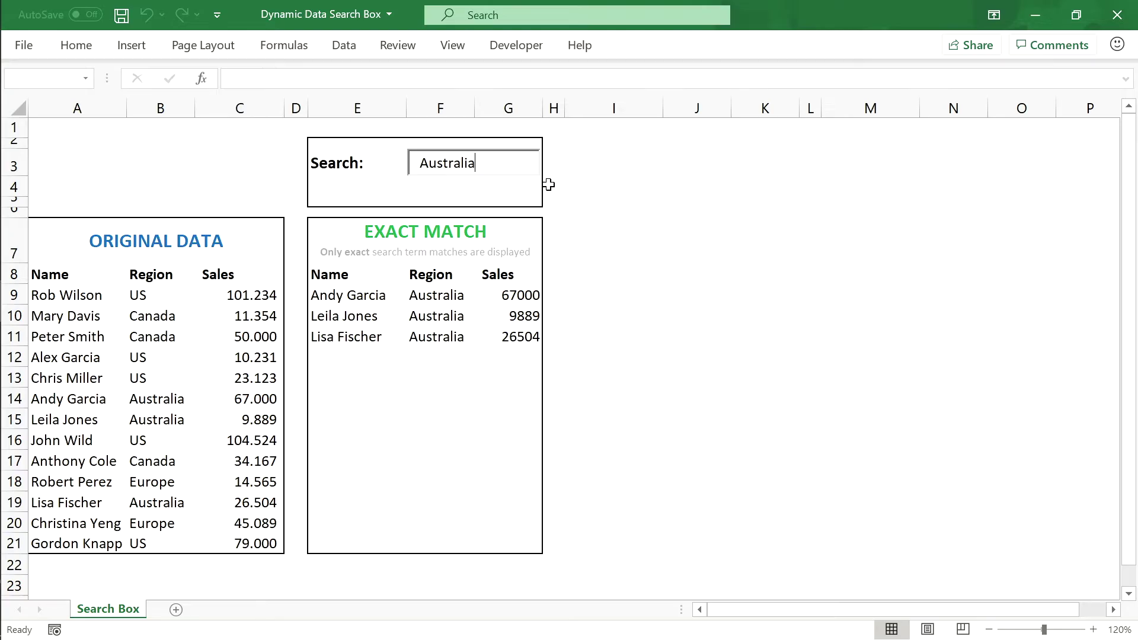
left_click(558, 160)
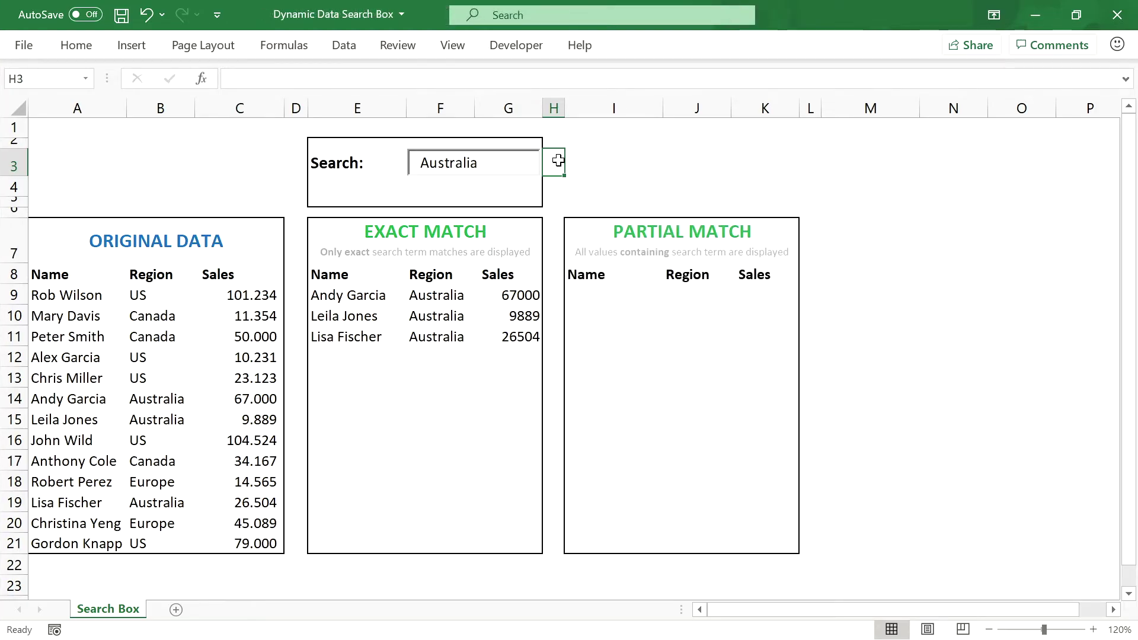
Step: Copy the exact-match FILTER formula from E9 into I9 of the Partial Match table
left_click(605, 242)
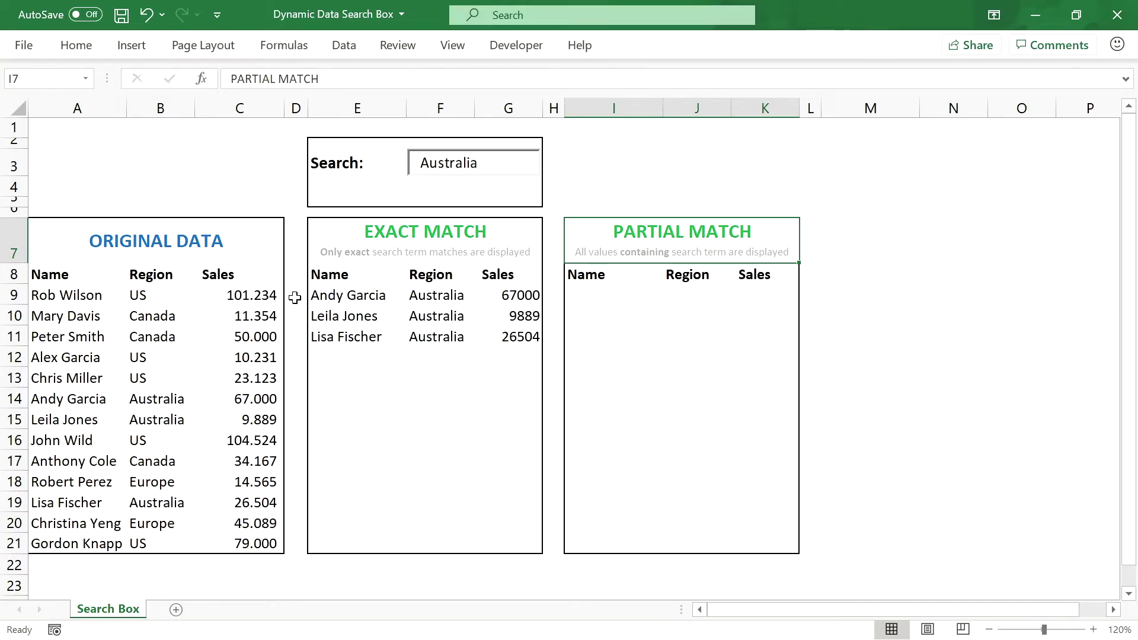
left_click(327, 297)
left_click(511, 79)
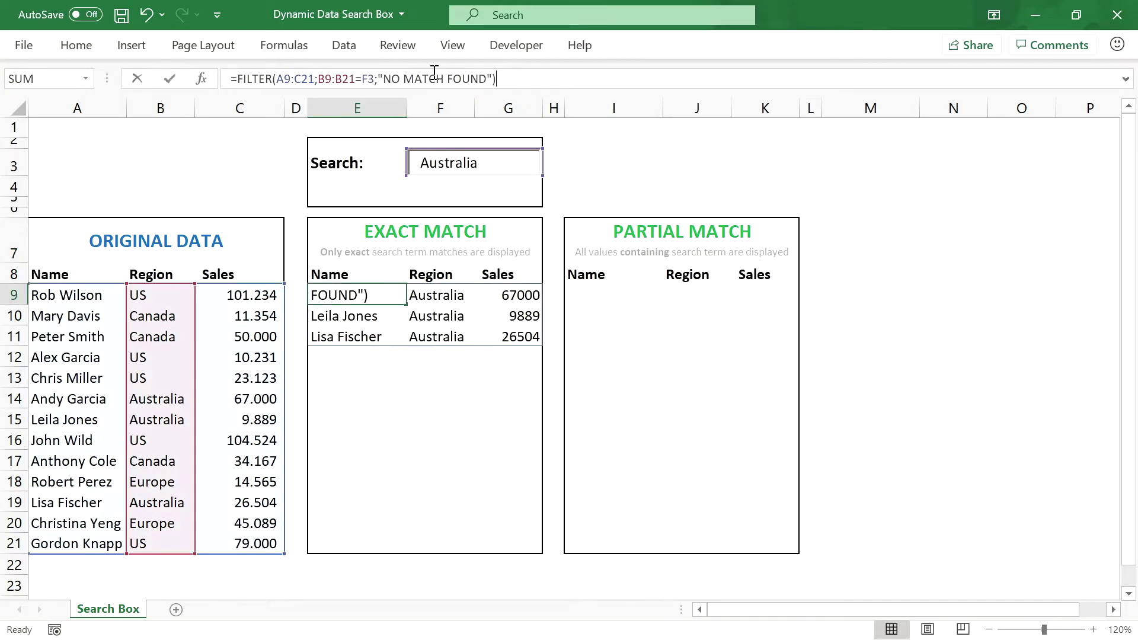
left_click_drag(498, 79, 221, 77)
key("ctrl+c")
key("Escape")
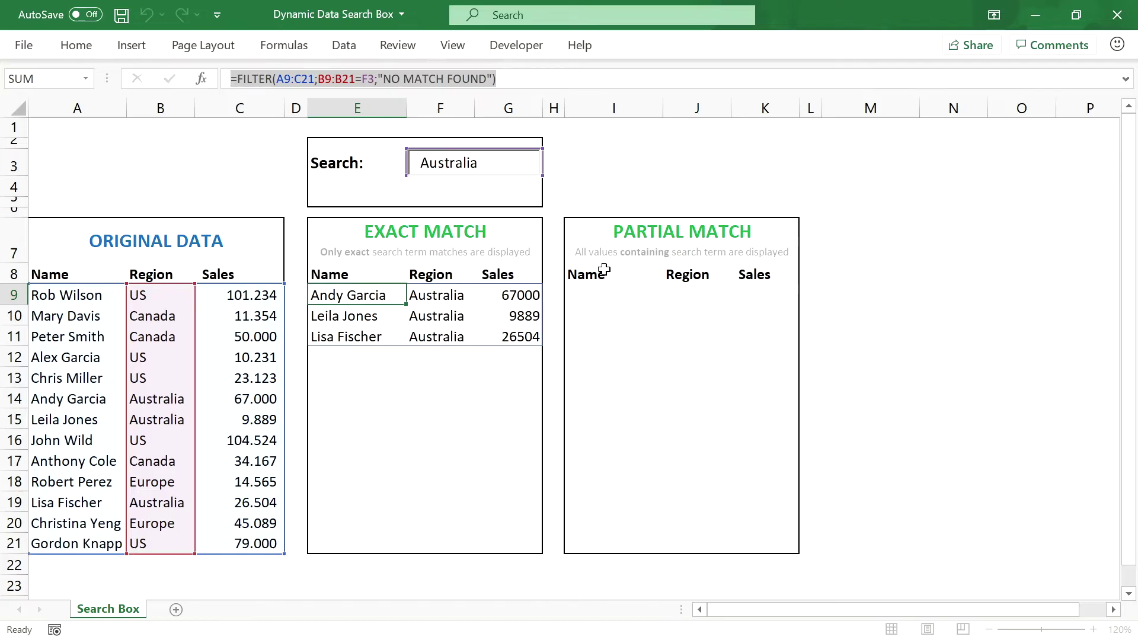
left_click(584, 294)
left_click(283, 77)
key("ctrl+v")
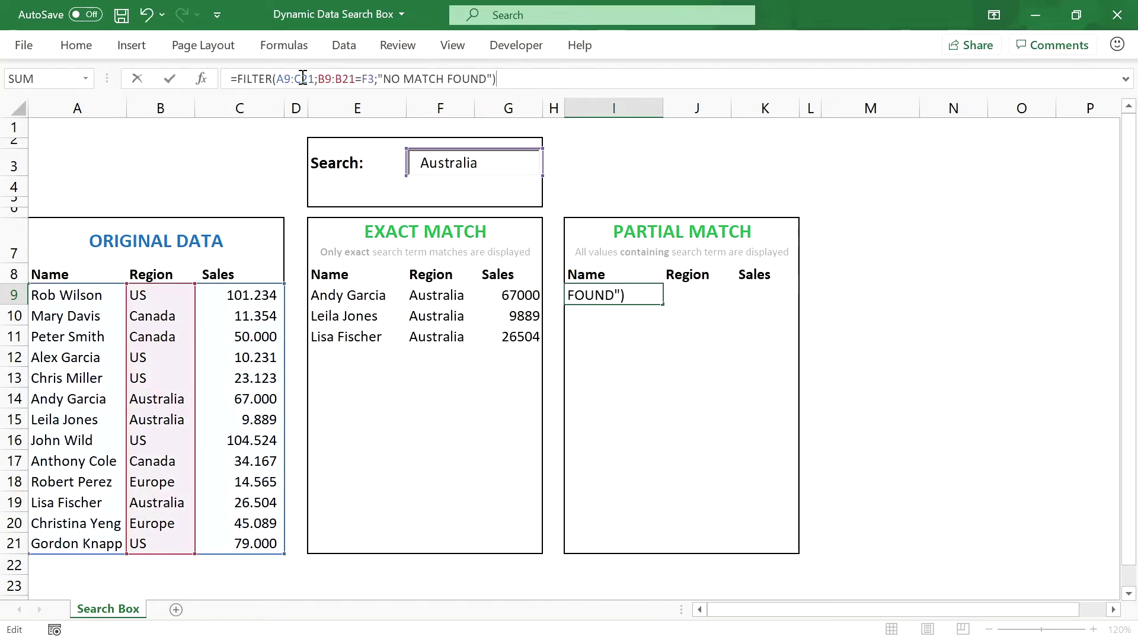
Step: Replace the B9:B21=F3 criterion with ISNUMBER(SEARCH(F3;B9:B21)) and commit the formula
left_click_drag(318, 78, 374, 79)
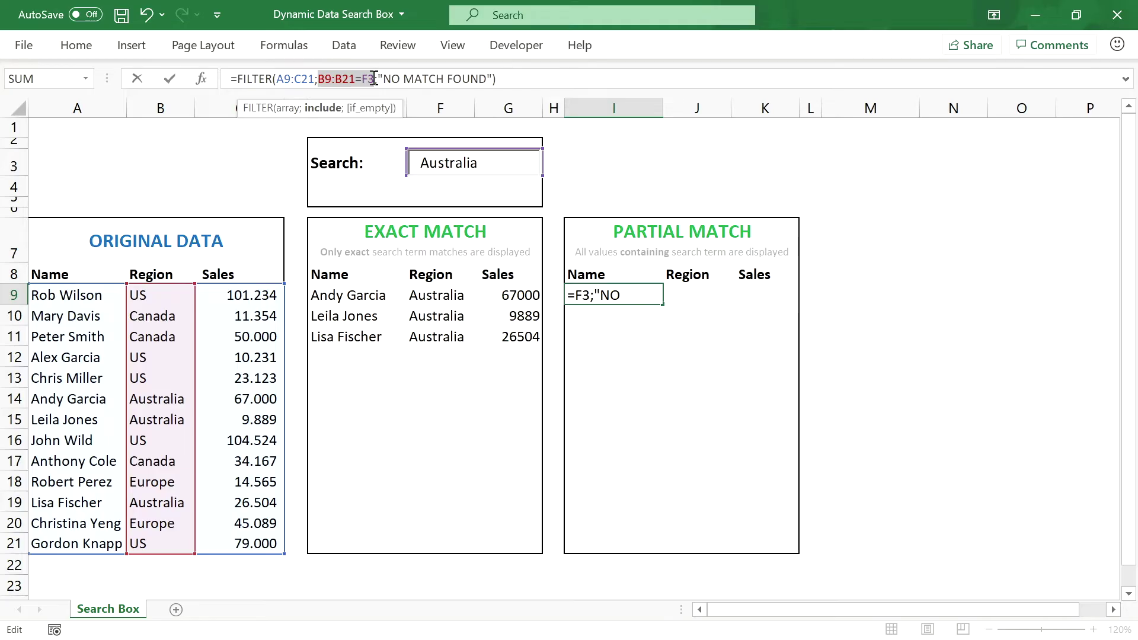
key("BackSpace")
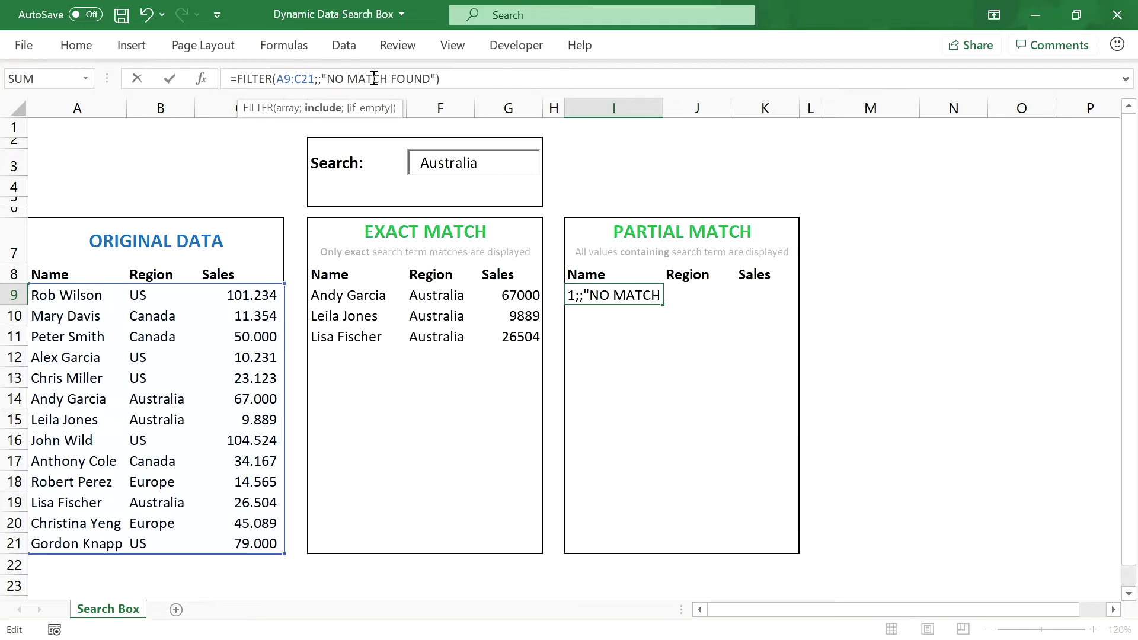
type("ISN")
type("UMBER")
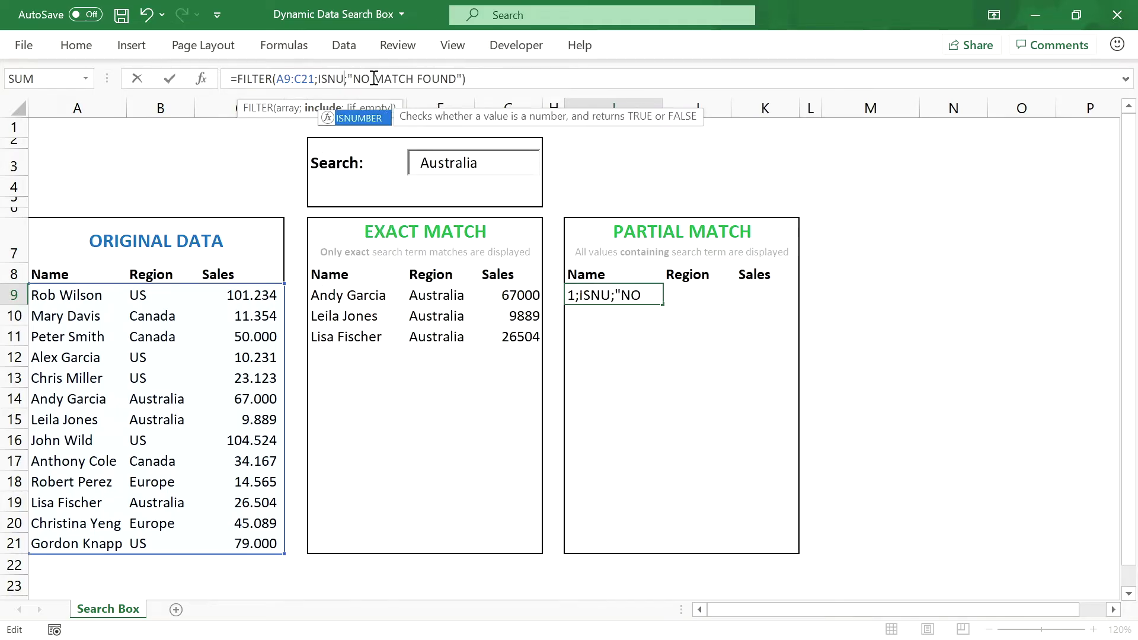
type("(")
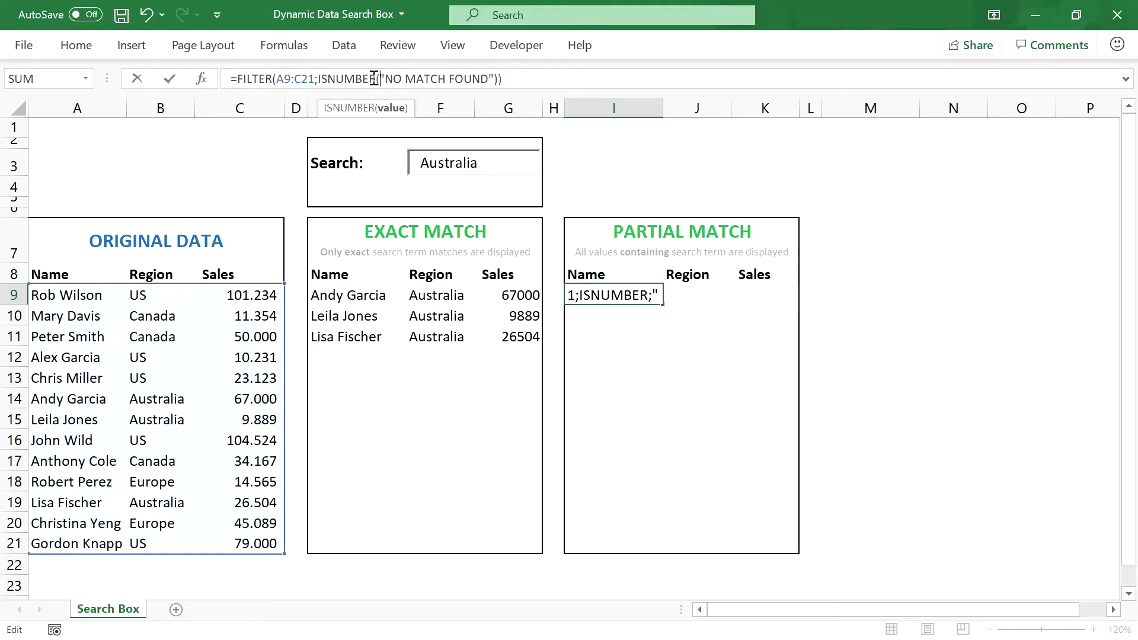
type("SEARCH(")
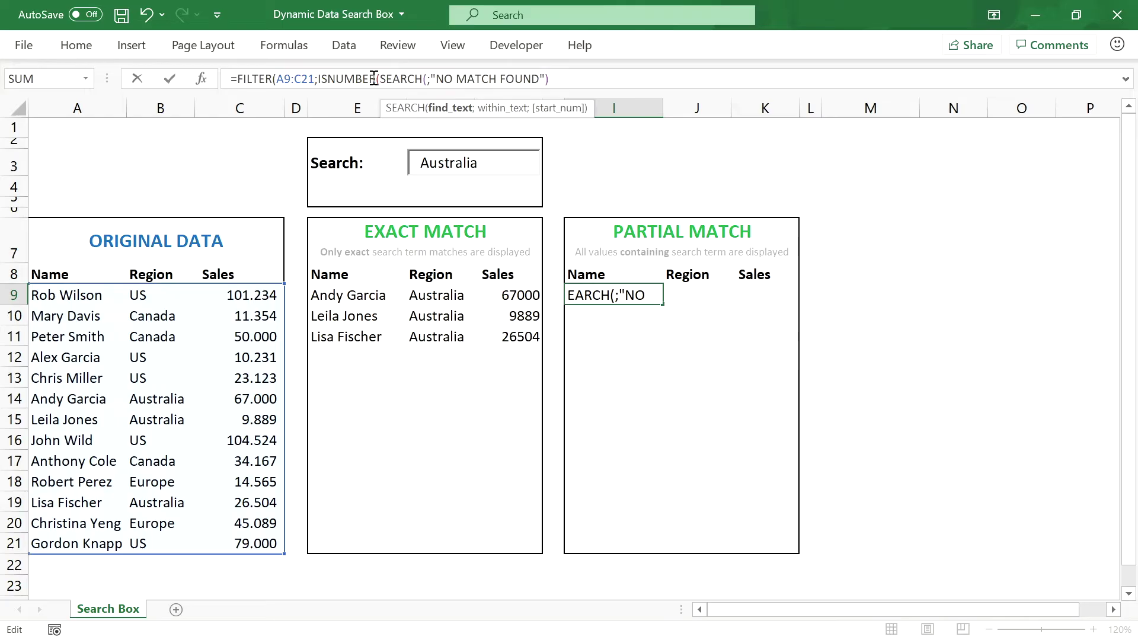
type("F3;")
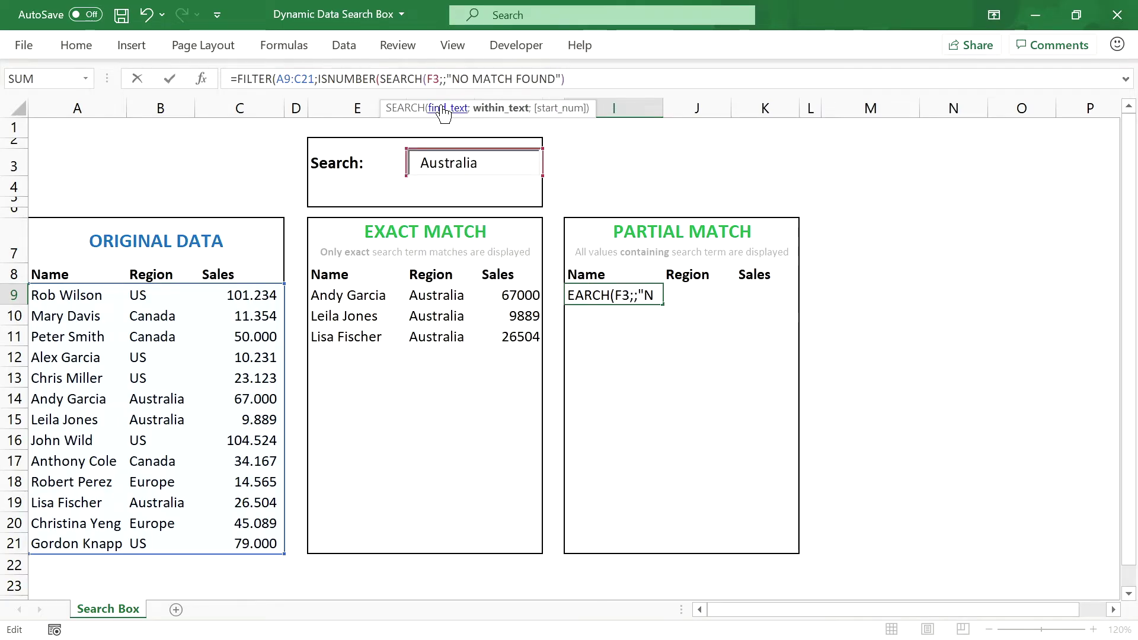
left_click_drag(157, 295, 162, 544)
type(")")
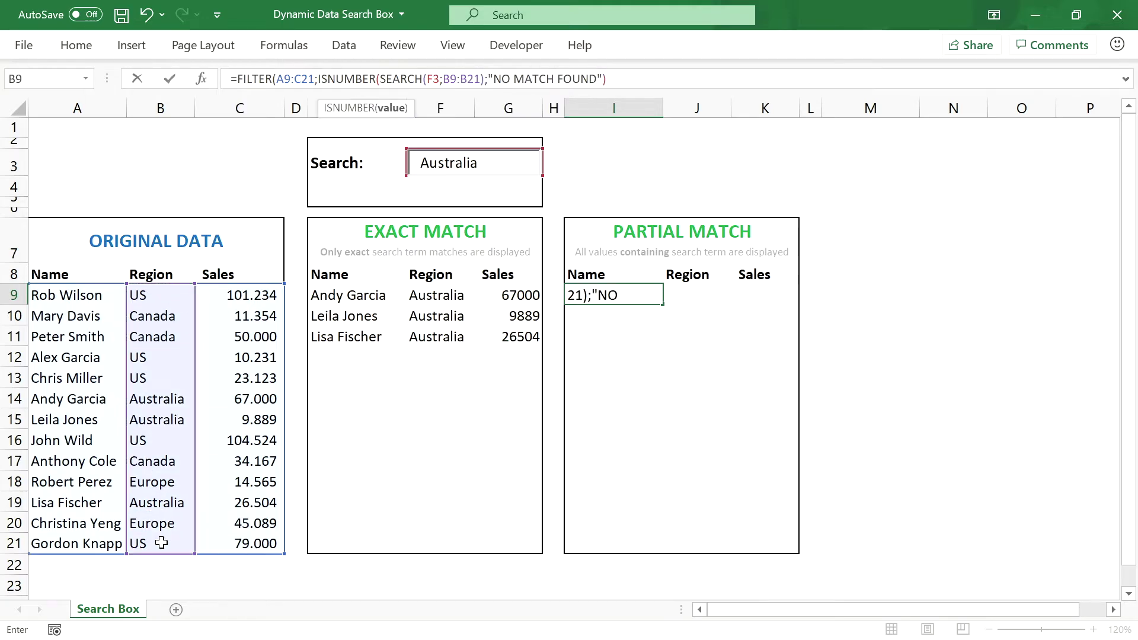
type(")")
key("Return")
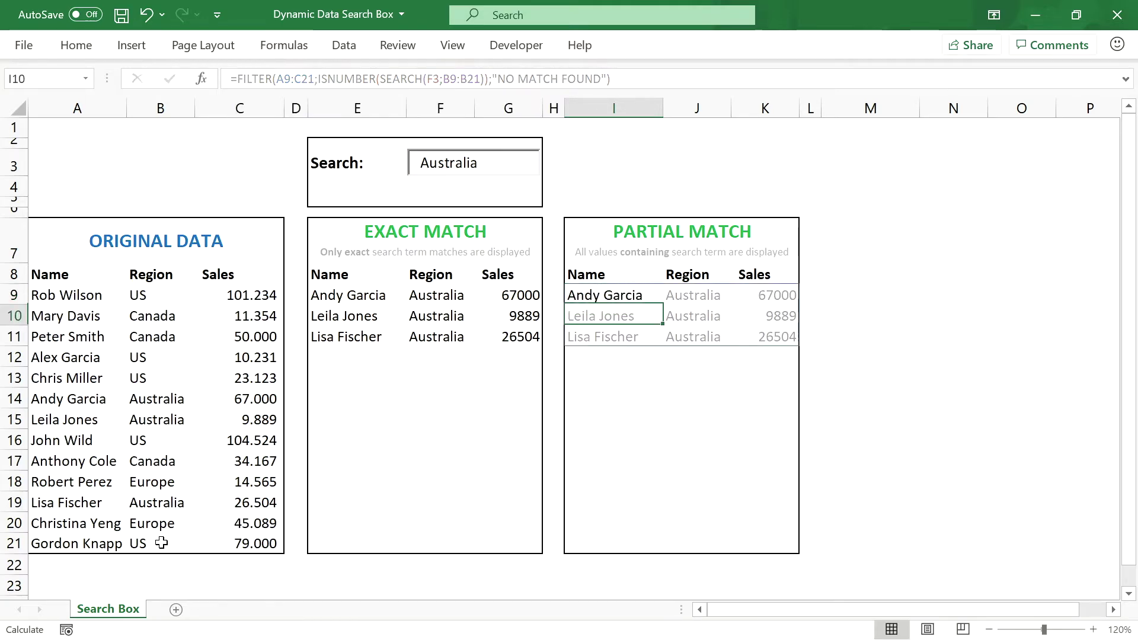
Step: Test partial matching by shortening the search term to 'A', then typing 'Aust'
left_click(624, 294)
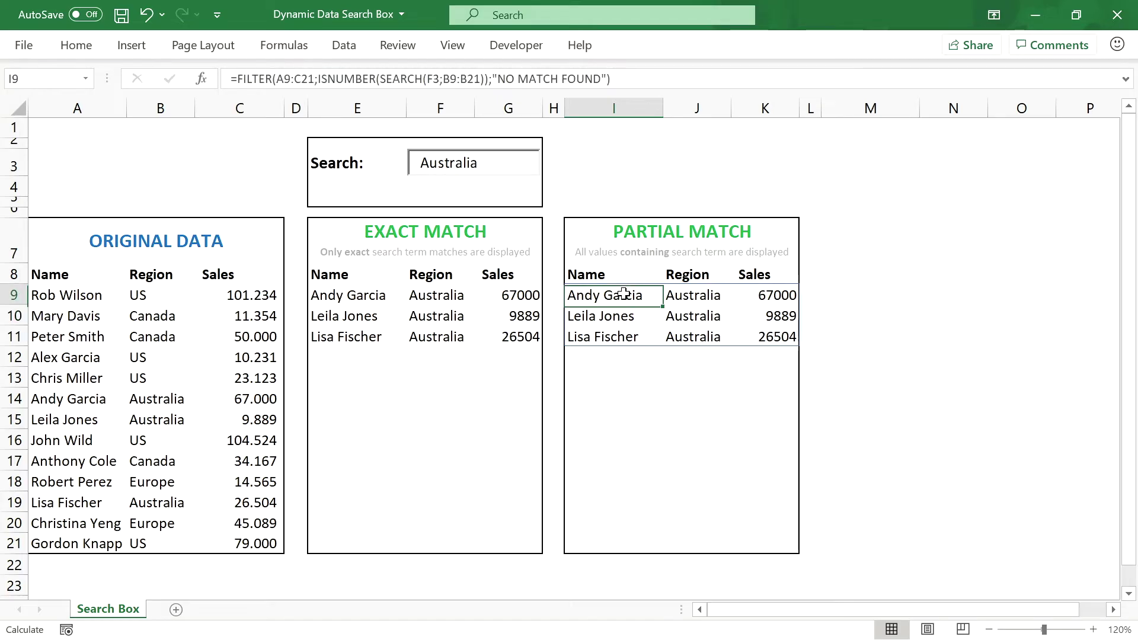
left_click(484, 169)
key("BackSpace")
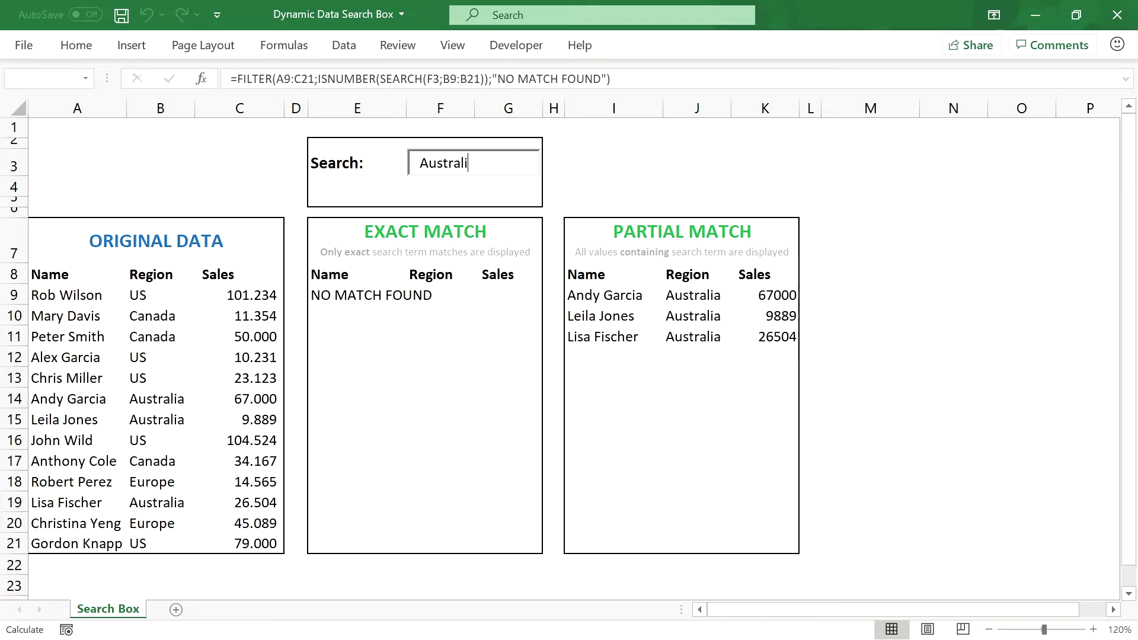
key("BackSpace")
key("BackSpace")
key("BackSpace")
key("BackSpace")
key("BackSpace")
key("BackSpace")
key("BackSpace")
key("BackSpace")
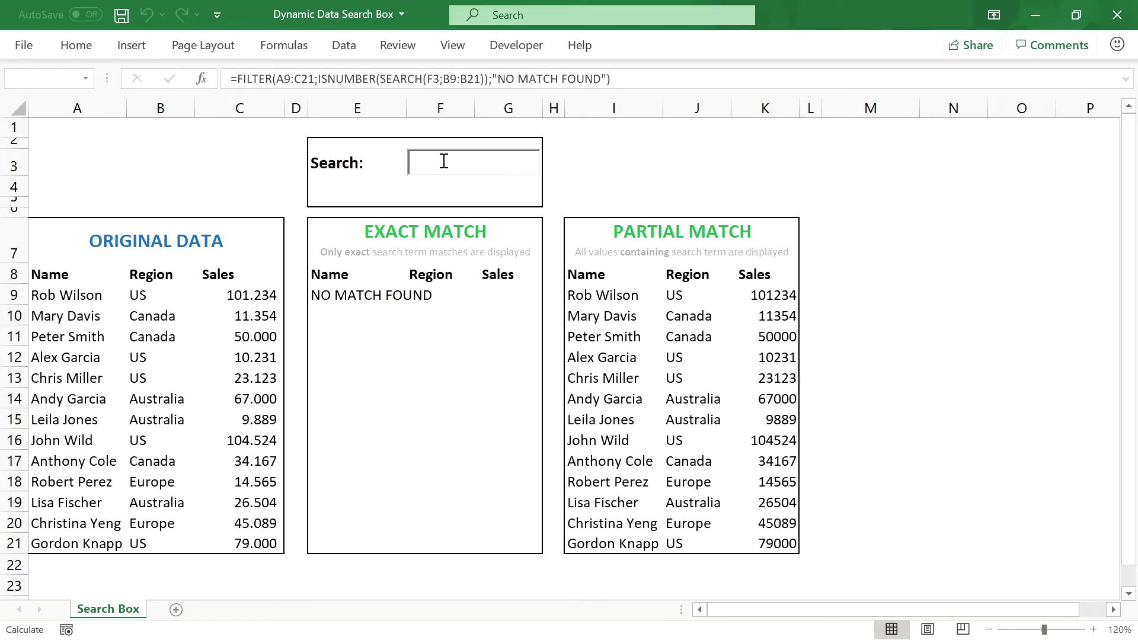
type("U")
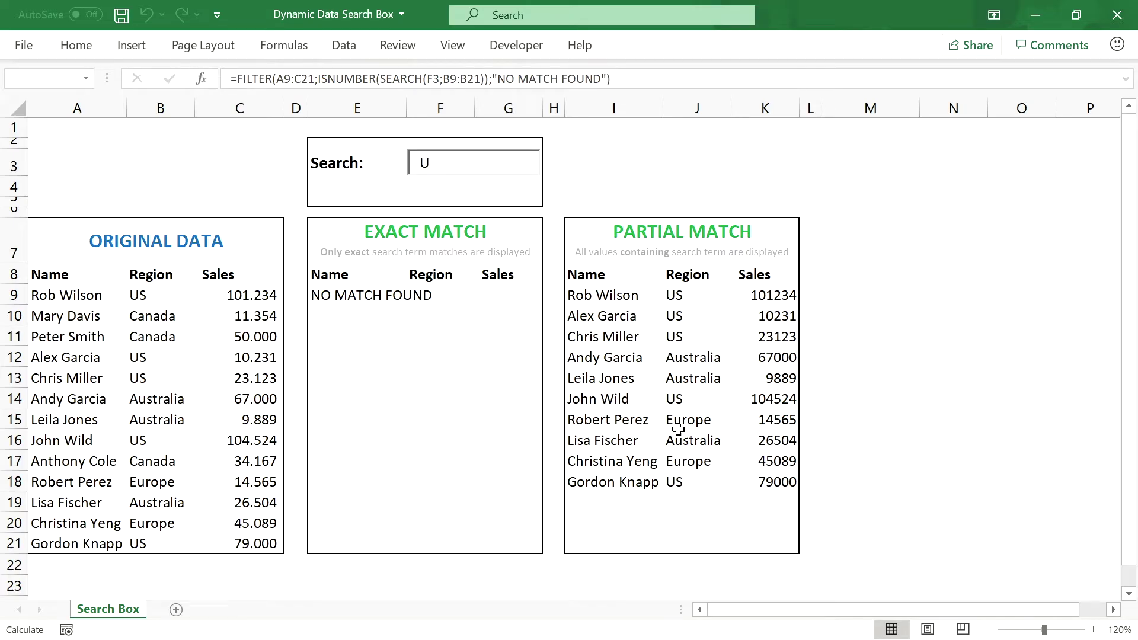
left_click(485, 163)
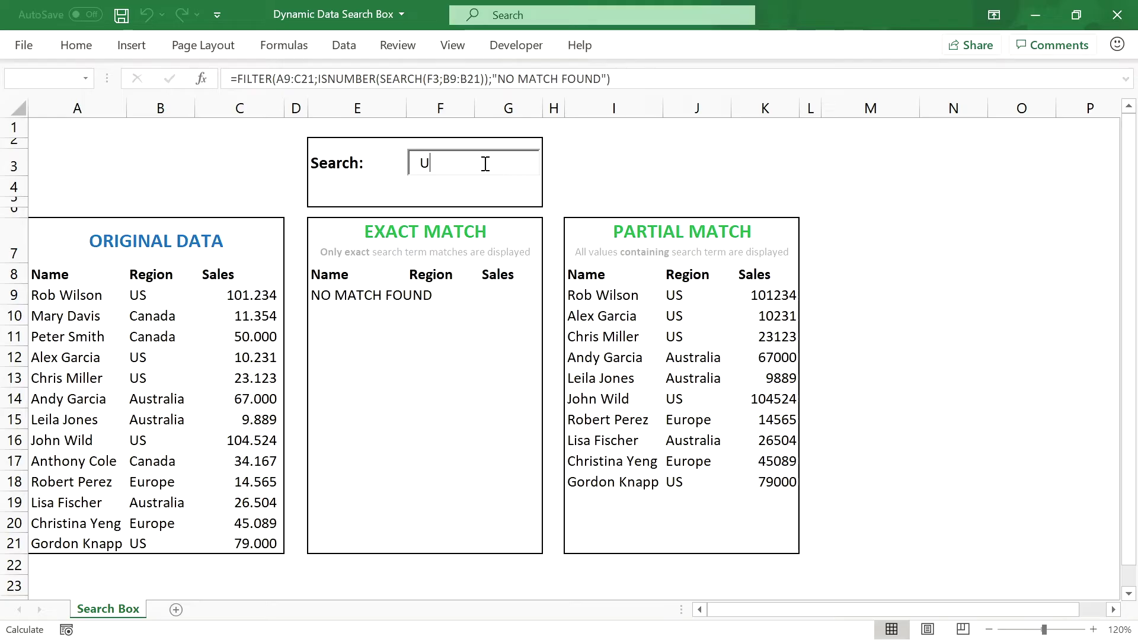
type("S")
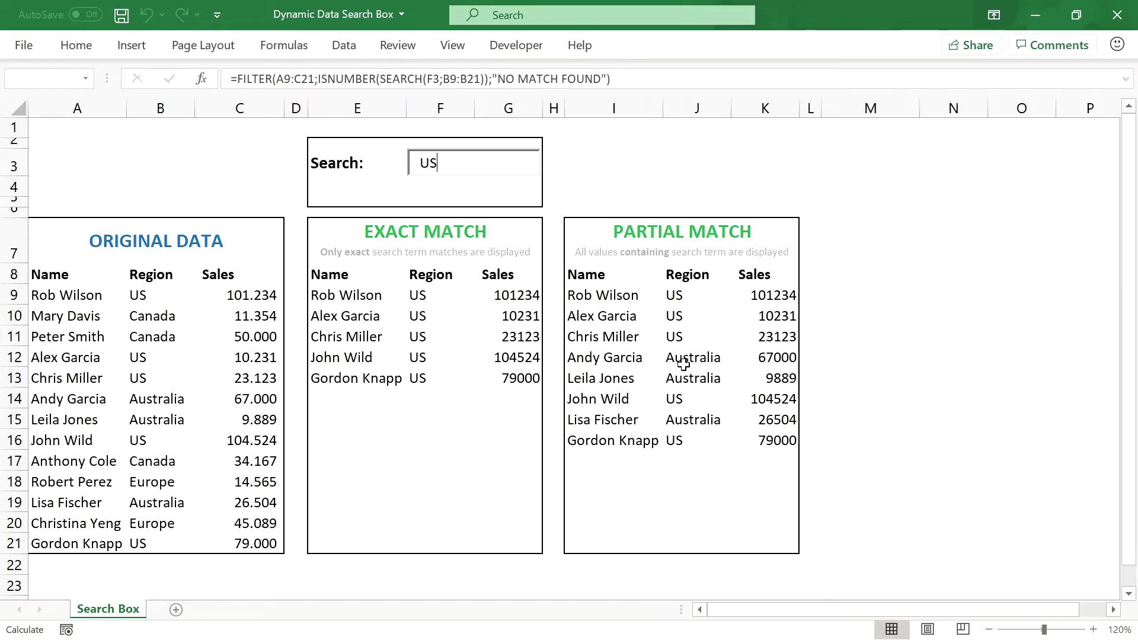
type("t")
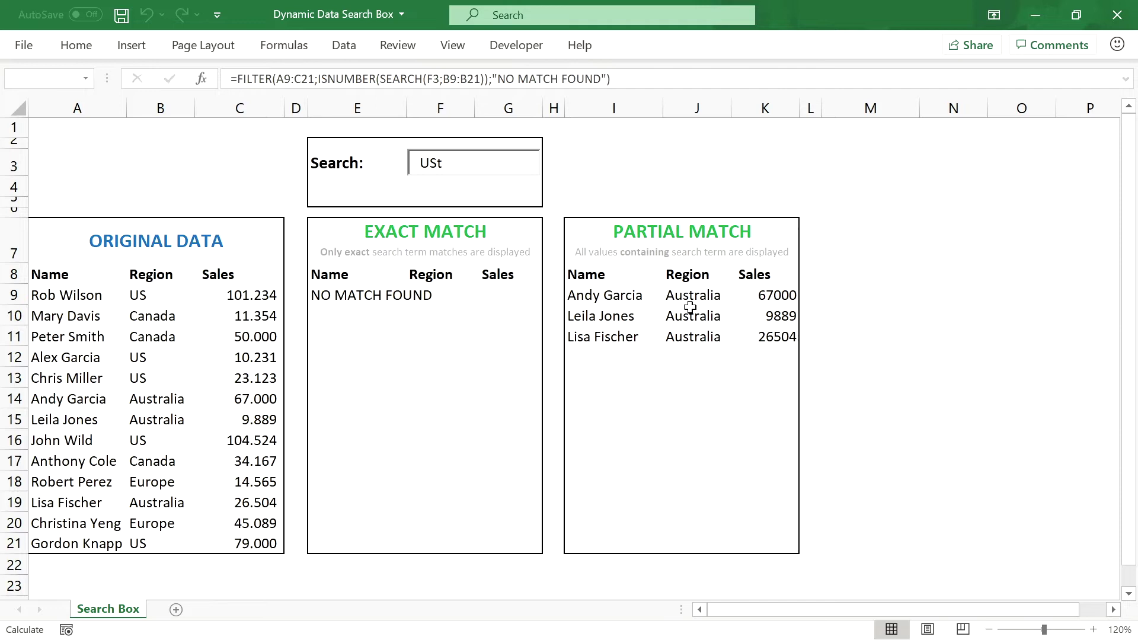
Step: Search for 'Europe', then clear the search box so all 13 rows appear
left_click(483, 166)
key("BackSpace")
key("BackSpace")
key("BackSpace")
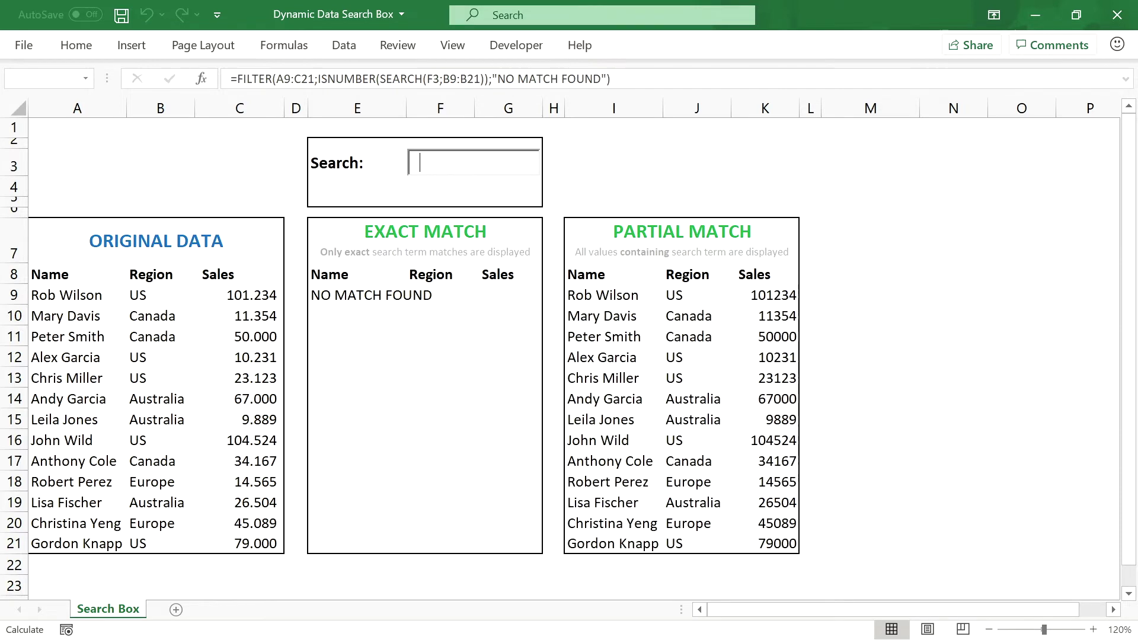
type("E")
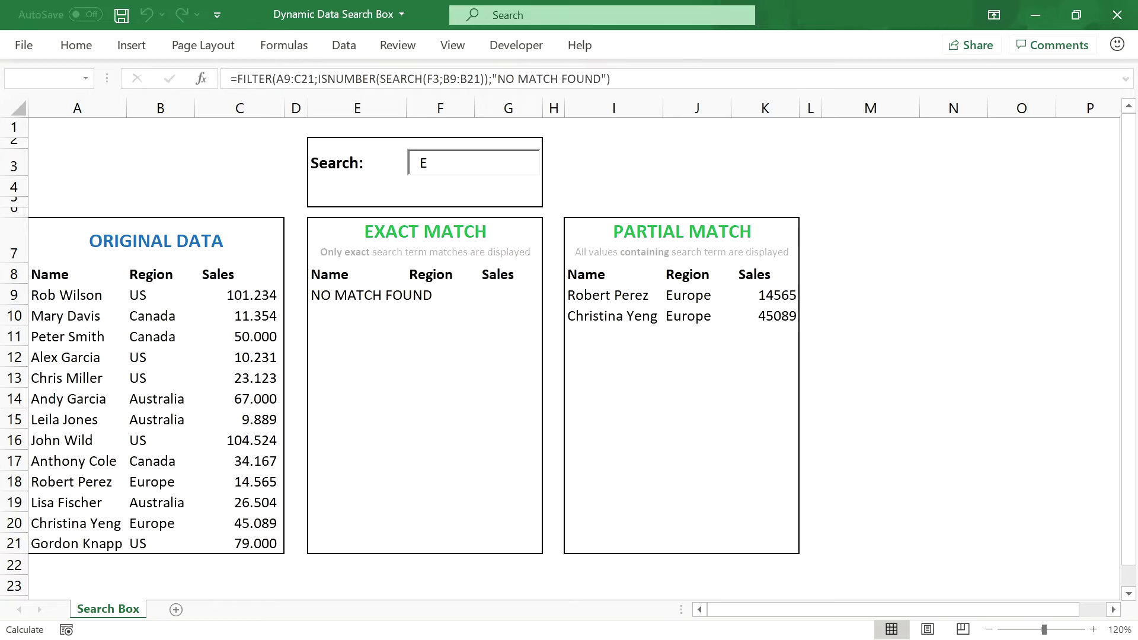
type("u")
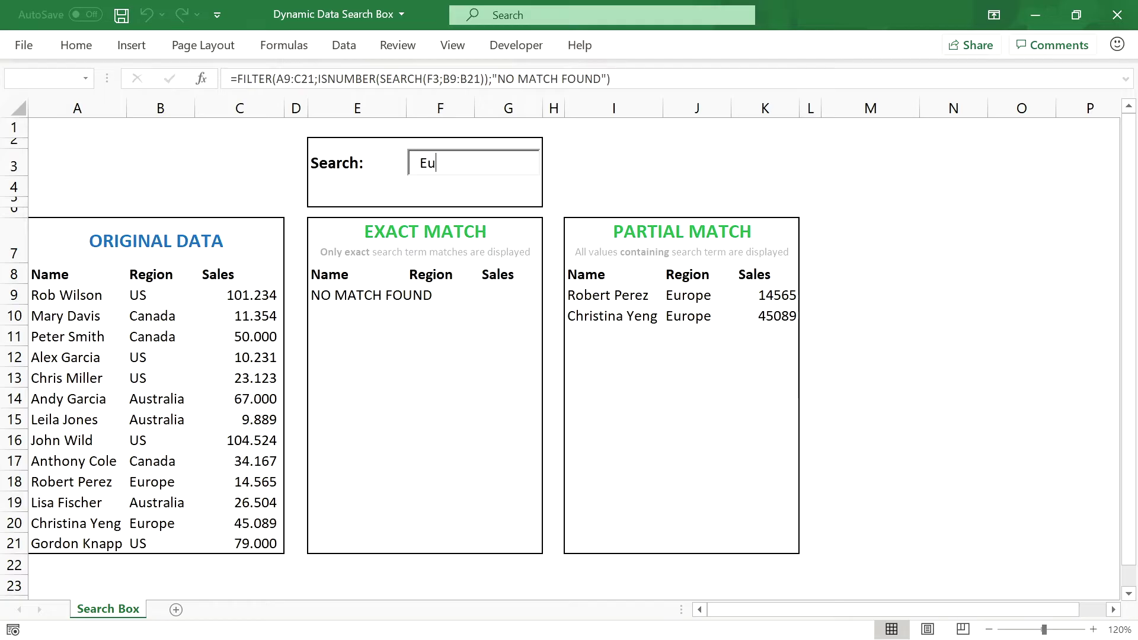
type("rope")
key("BackSpace")
key("BackSpace")
key("BackSpace")
key("BackSpace")
key("BackSpace")
key("BackSpace")
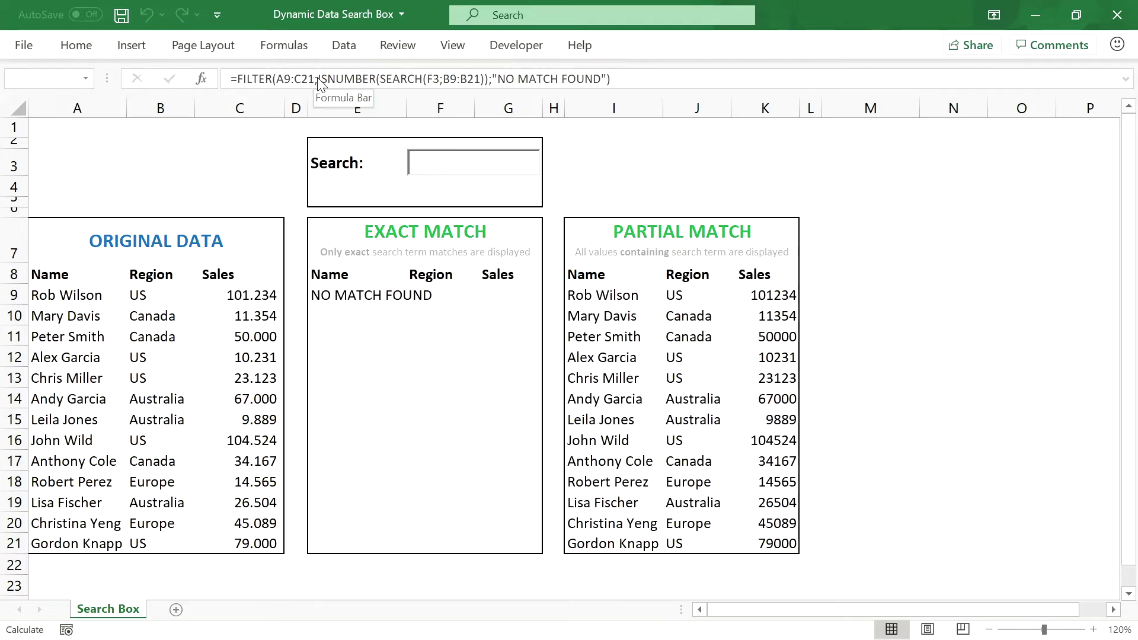
Step: Build a helper formula =(SEARCH(F3;B9:B21)) in M9 from the Partial Match formula
left_click(409, 80)
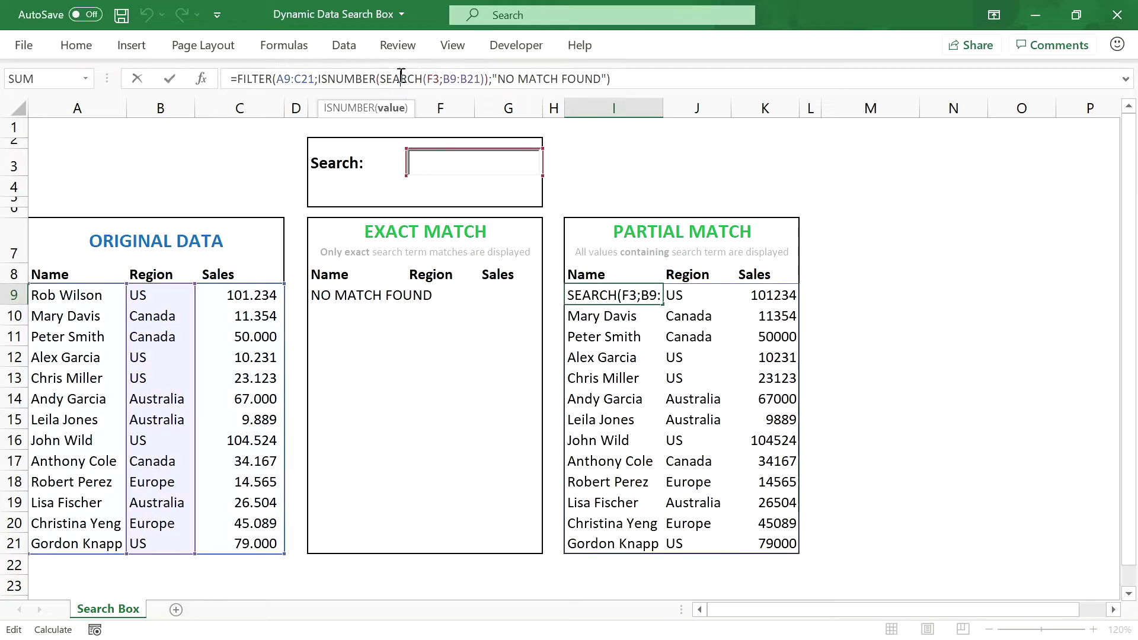
left_click_drag(380, 79, 485, 79)
key("ctrl+c")
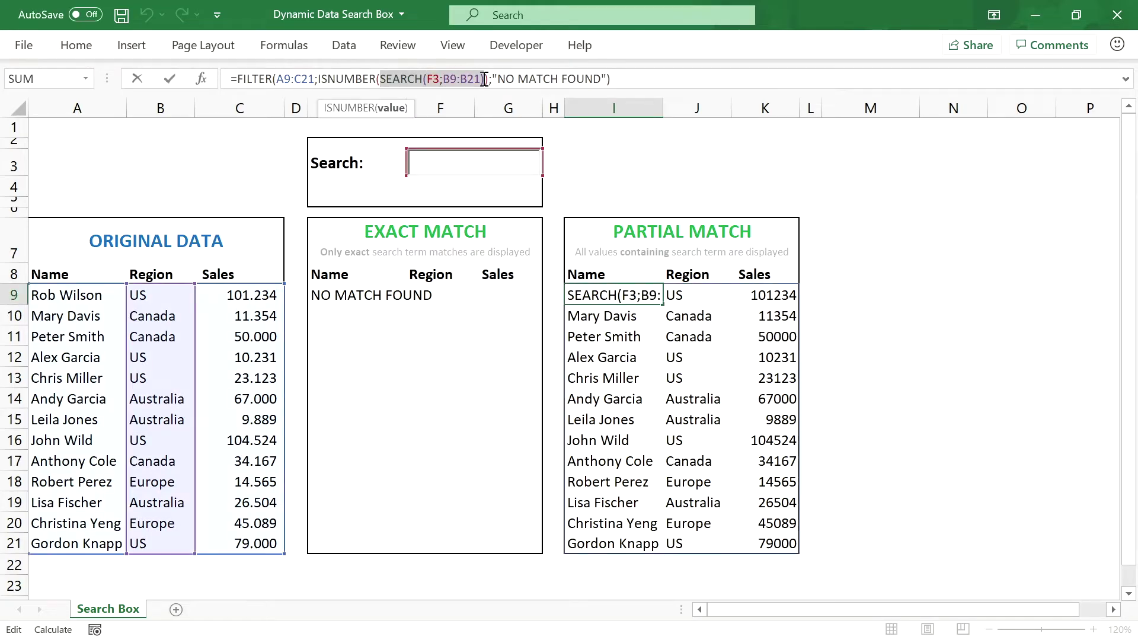
key("Escape")
left_click(837, 298)
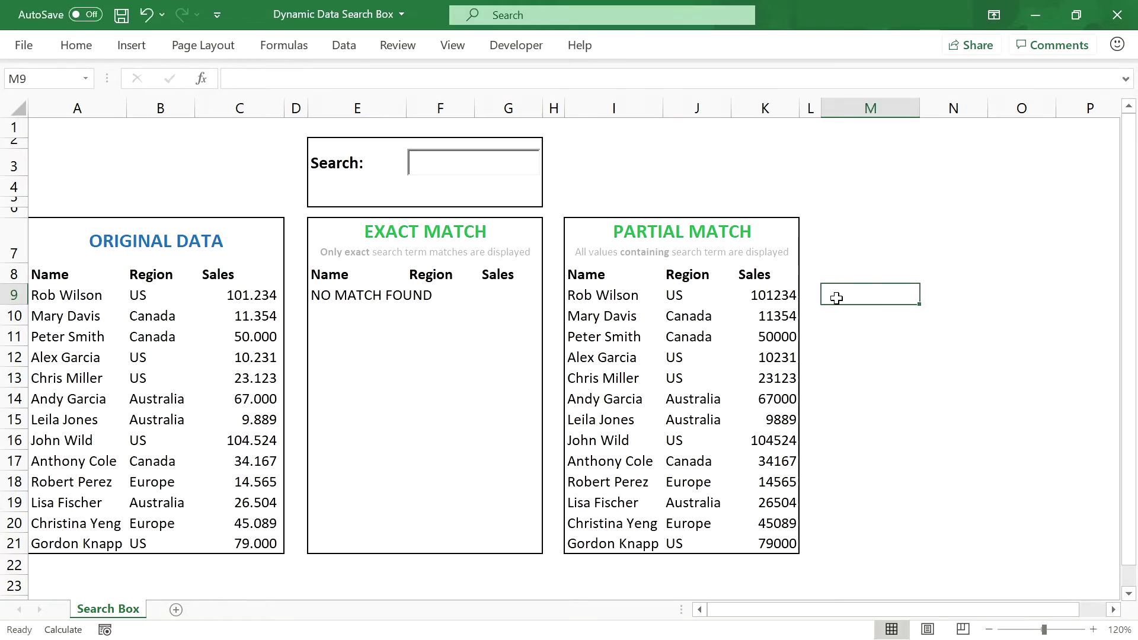
type("=(")
key("ctrl+v")
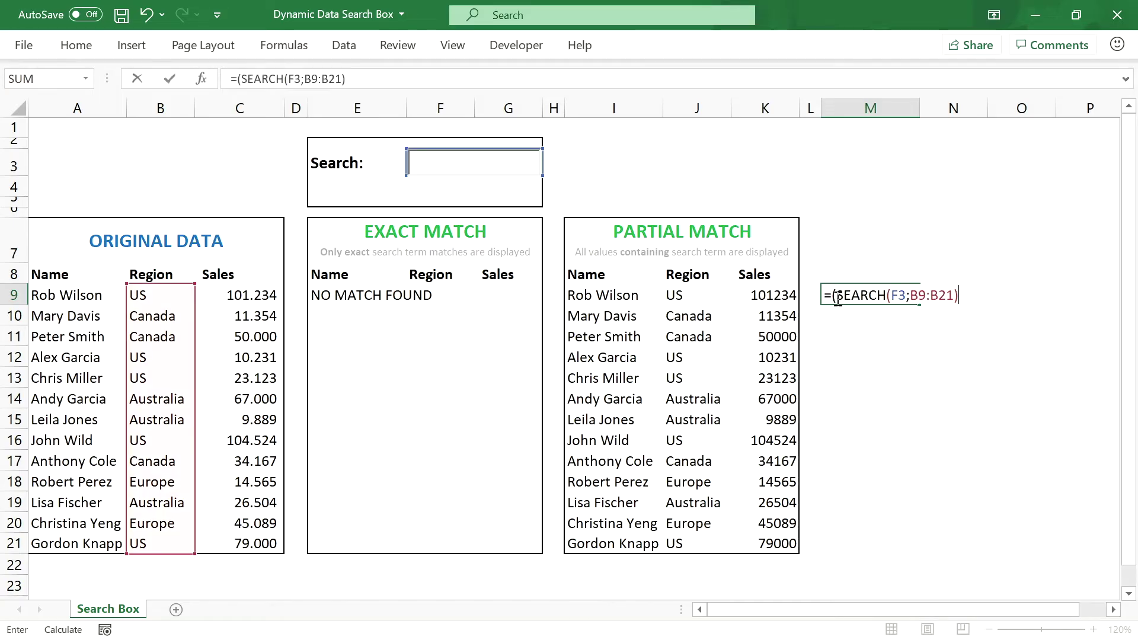
type(")")
key("Return")
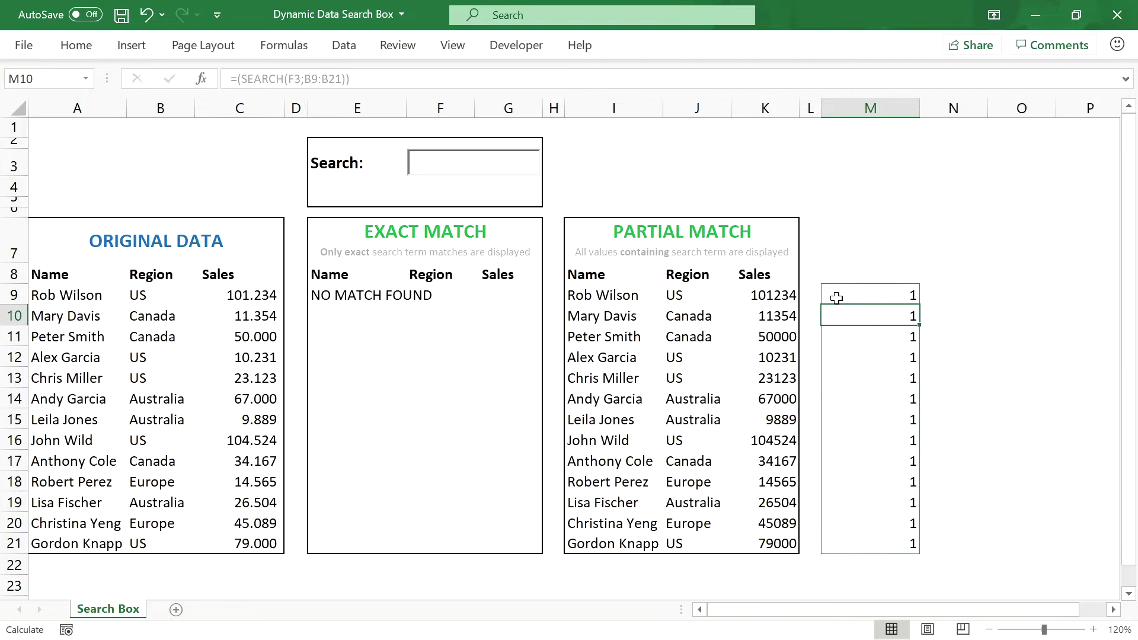
left_click(866, 295)
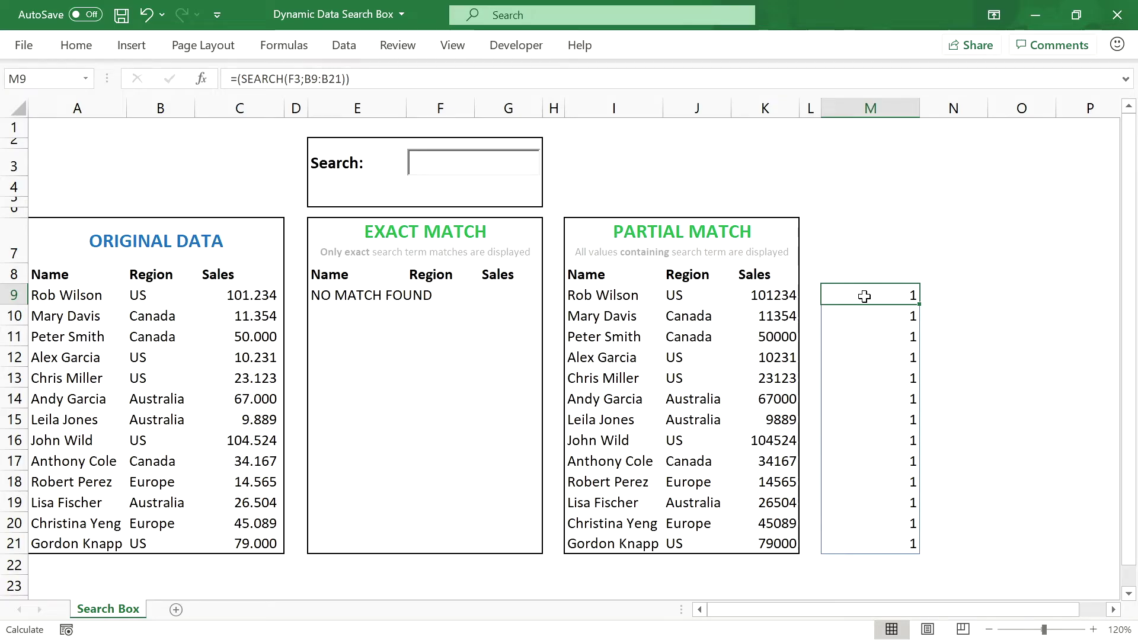
Step: Search for 'U' and wrap the helper in ISNUMBER to show TRUE/FALSE per row
left_click(425, 164)
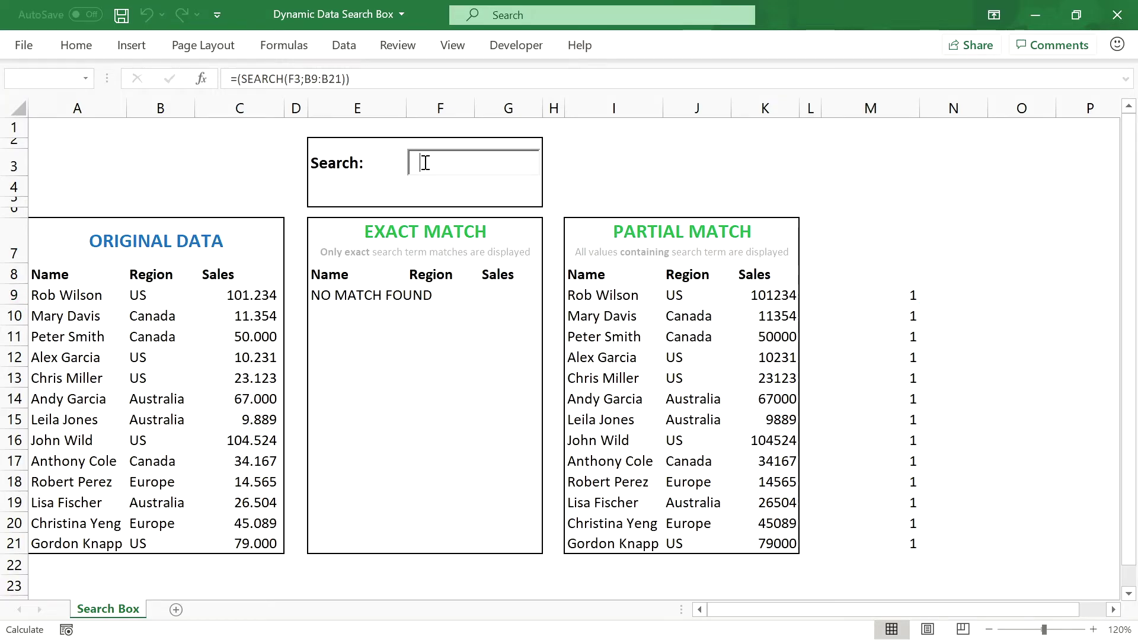
type("U")
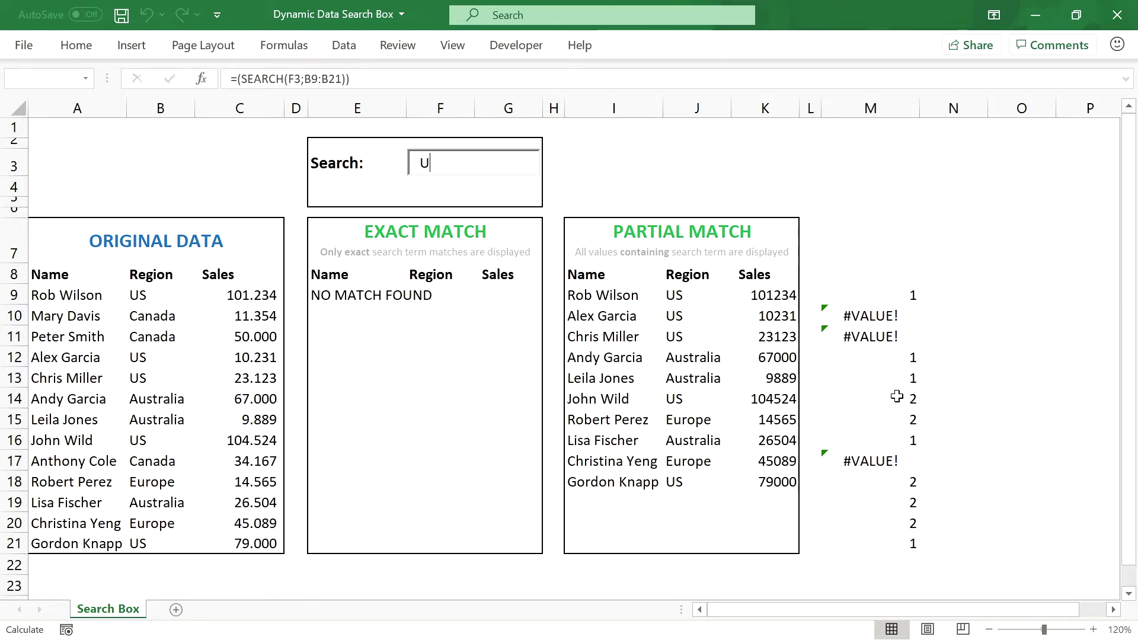
left_click(14, 399)
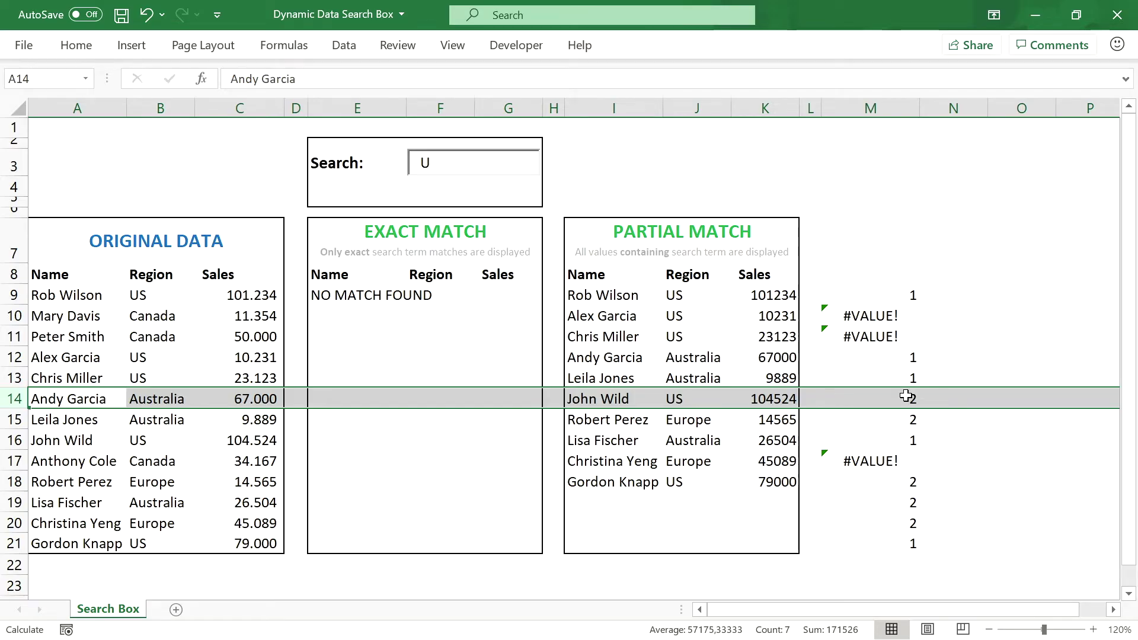
left_click(902, 294)
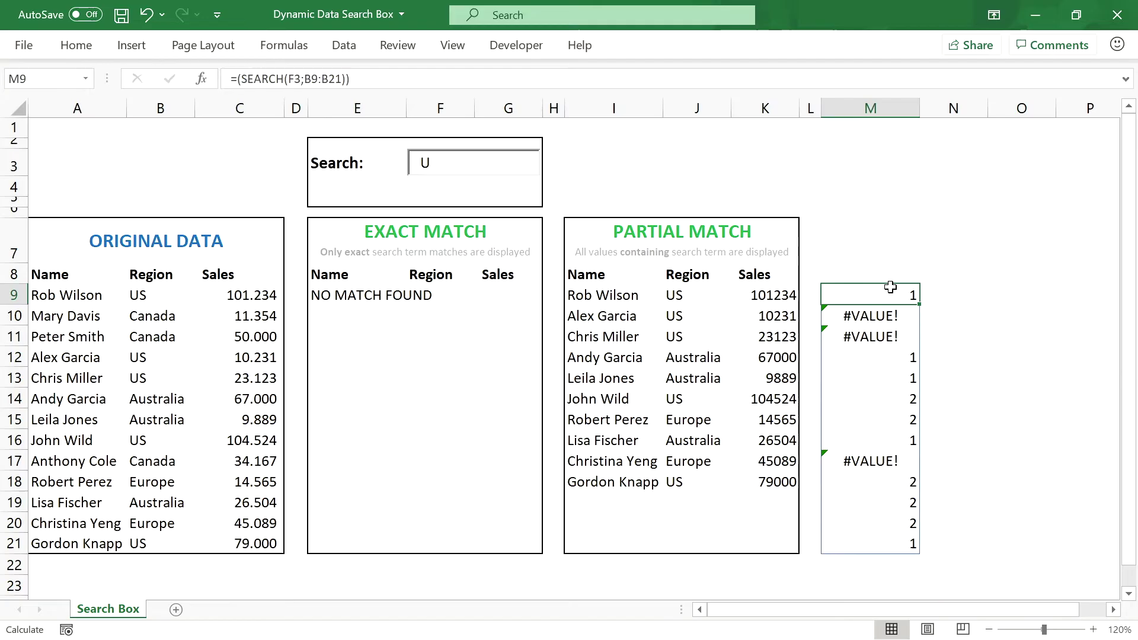
left_click(239, 79)
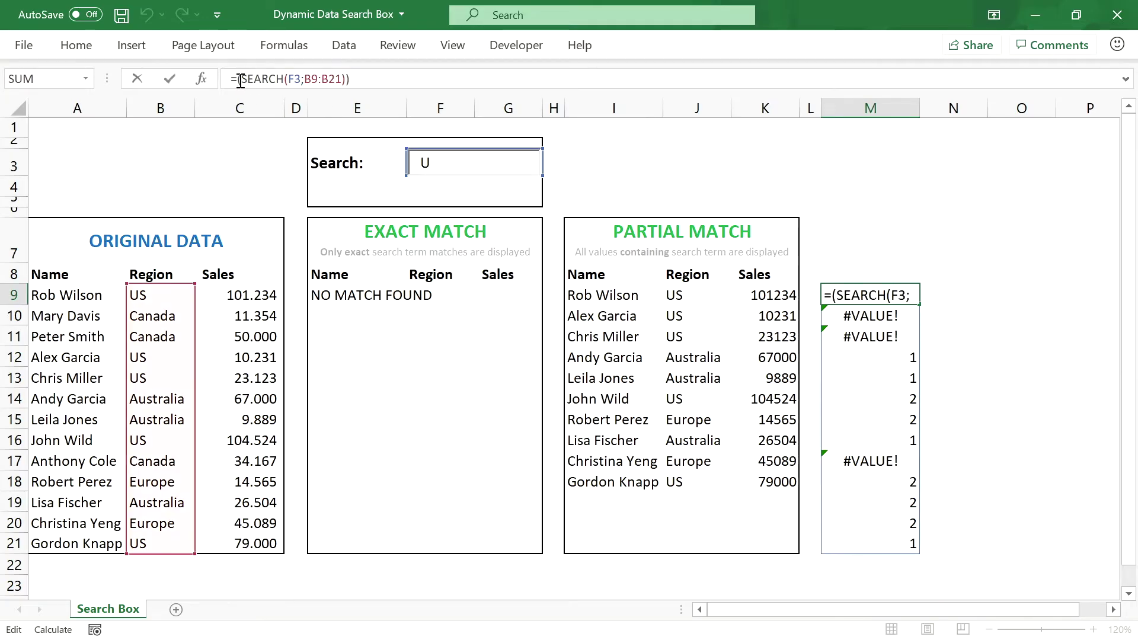
type("ISNUMBER")
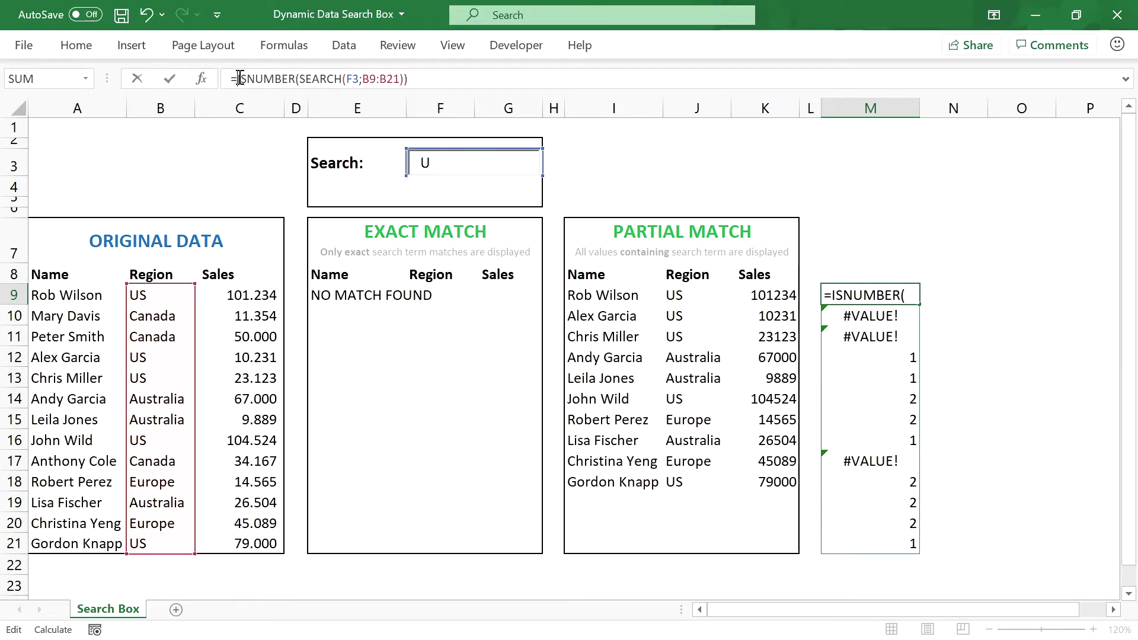
type("(")
left_click(442, 77)
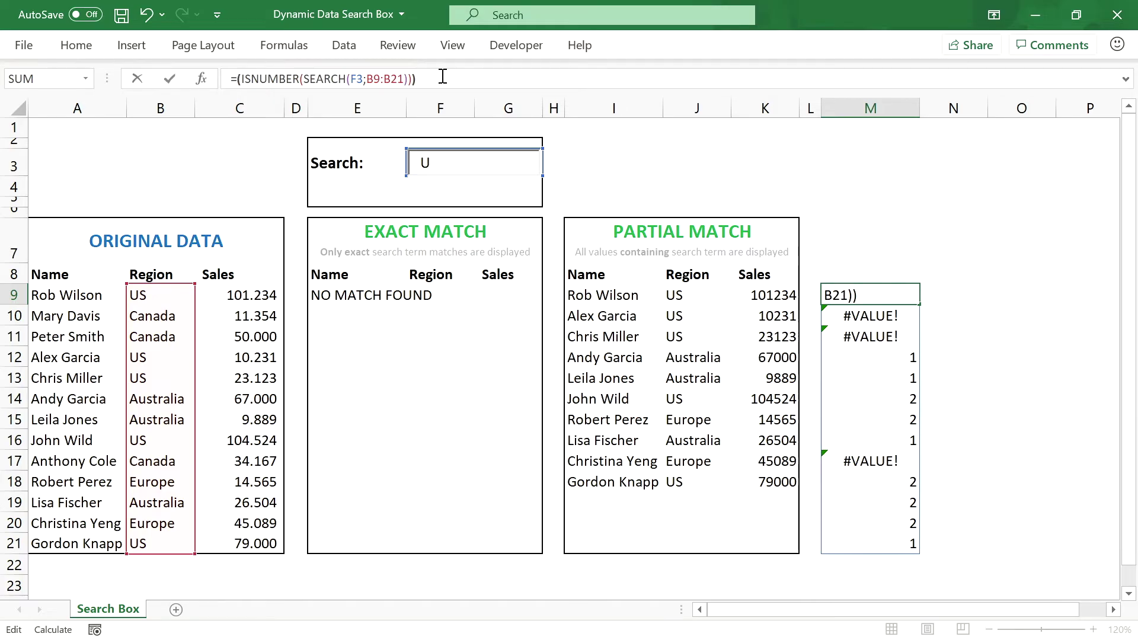
type(")")
key("Return")
left_click(900, 289)
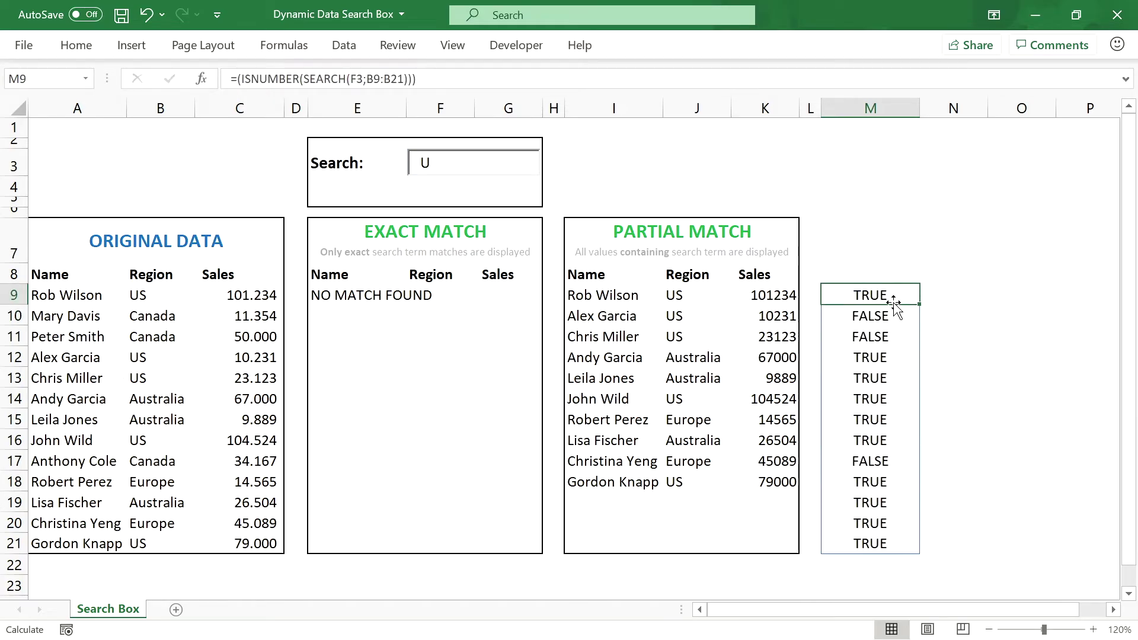
Step: Delete the TRUE/FALSE helper in M9 and review the ten-row Partial Match results for U
key("Delete")
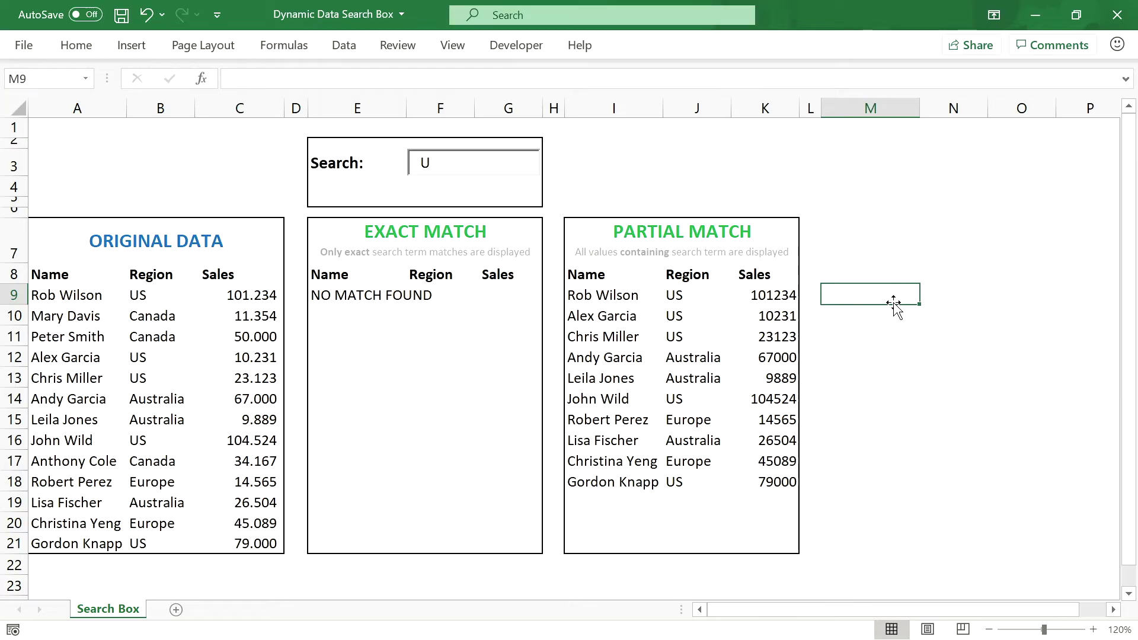
left_click(628, 294)
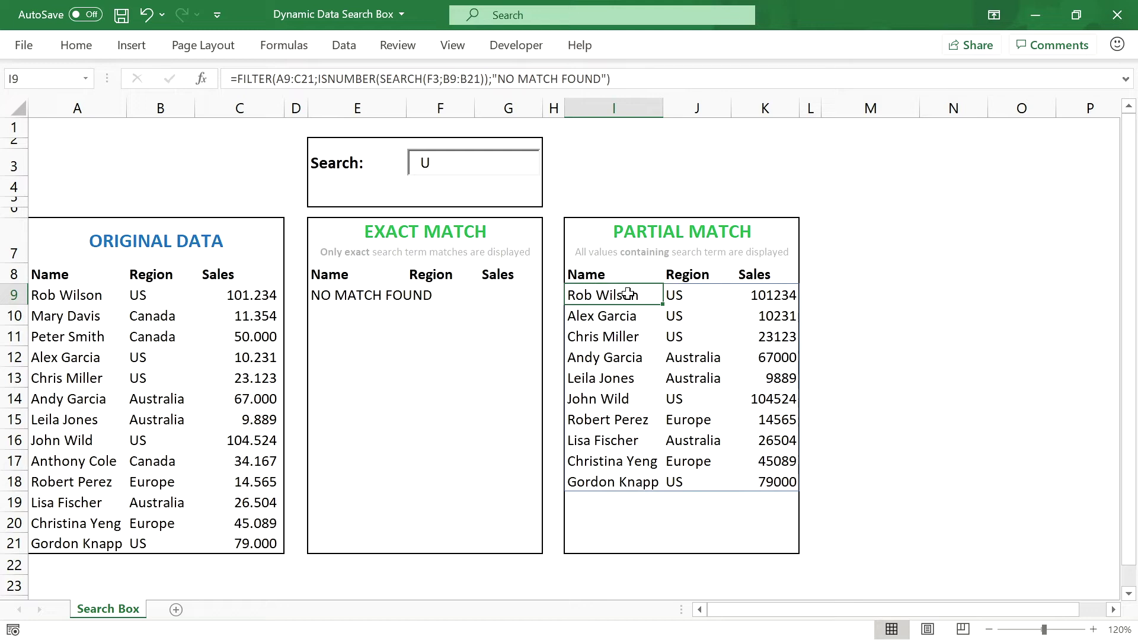
left_click(671, 295)
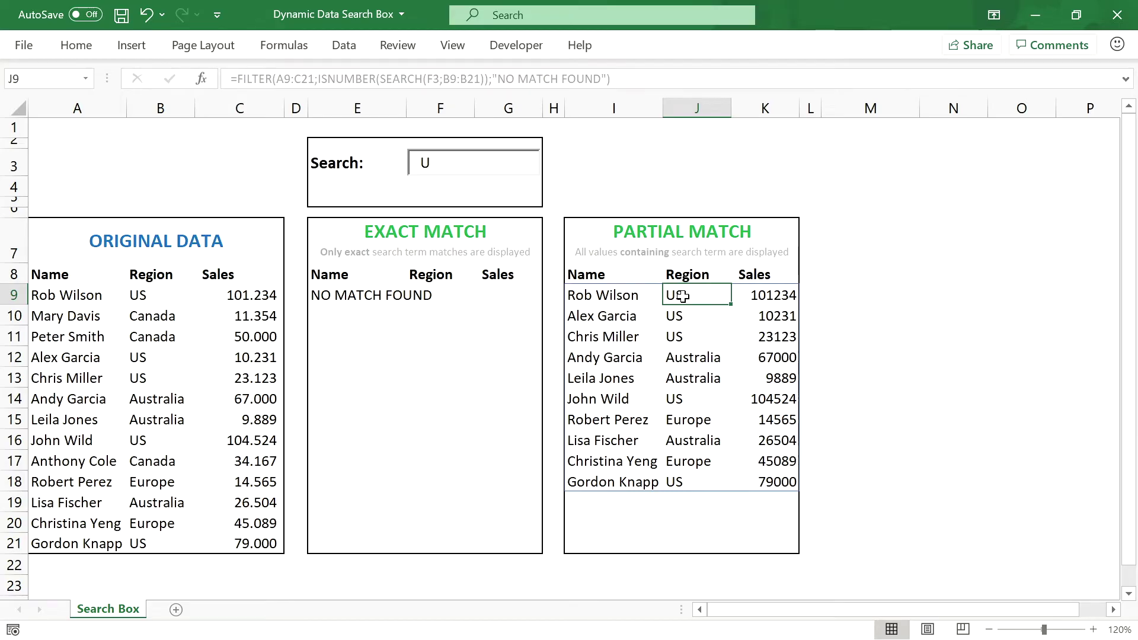
left_click(811, 205)
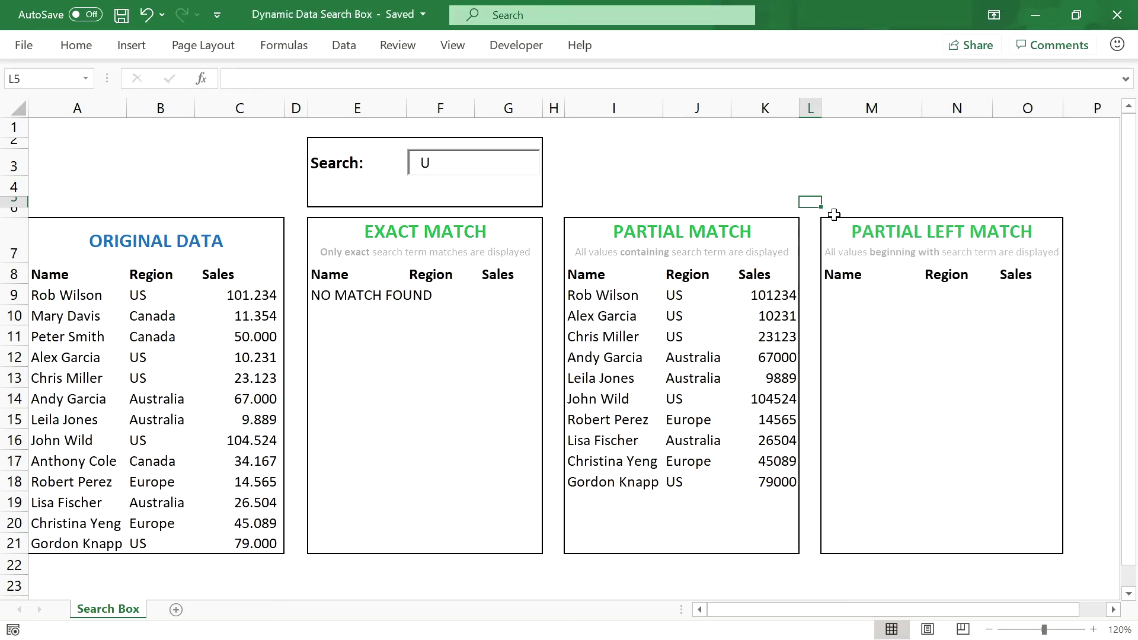
Step: Copy the Partial Match FILTER formula from I9 into M9
left_click(867, 234)
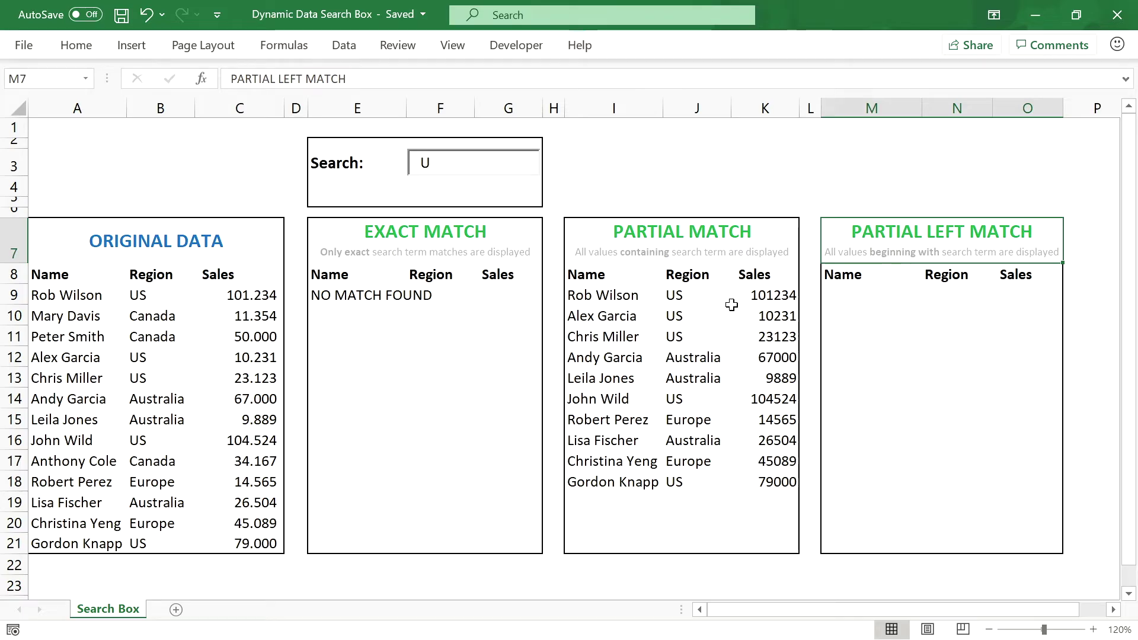
left_click(629, 292)
left_click_drag(617, 79, 198, 99)
key("ctrl+c")
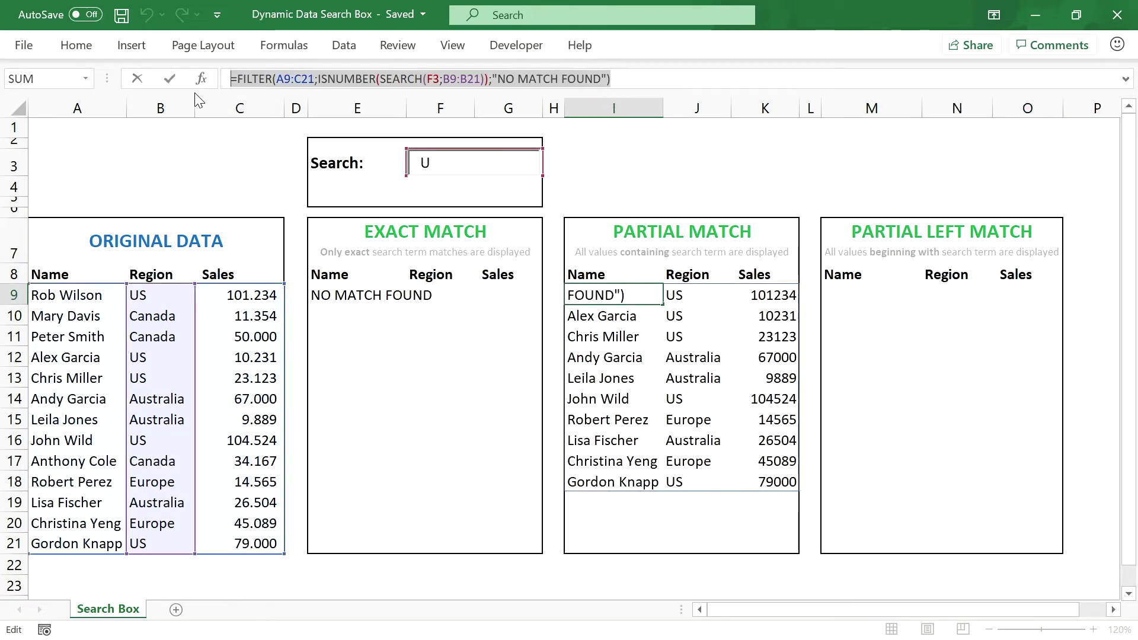
key("Escape")
left_click(854, 295)
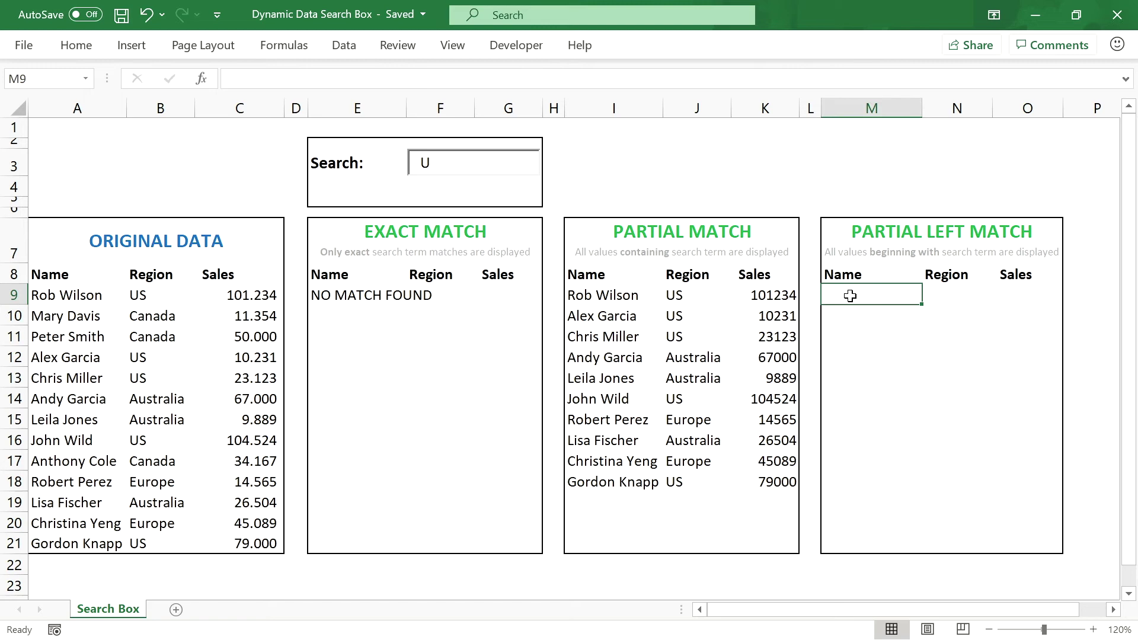
left_click(292, 79)
key("ctrl+v")
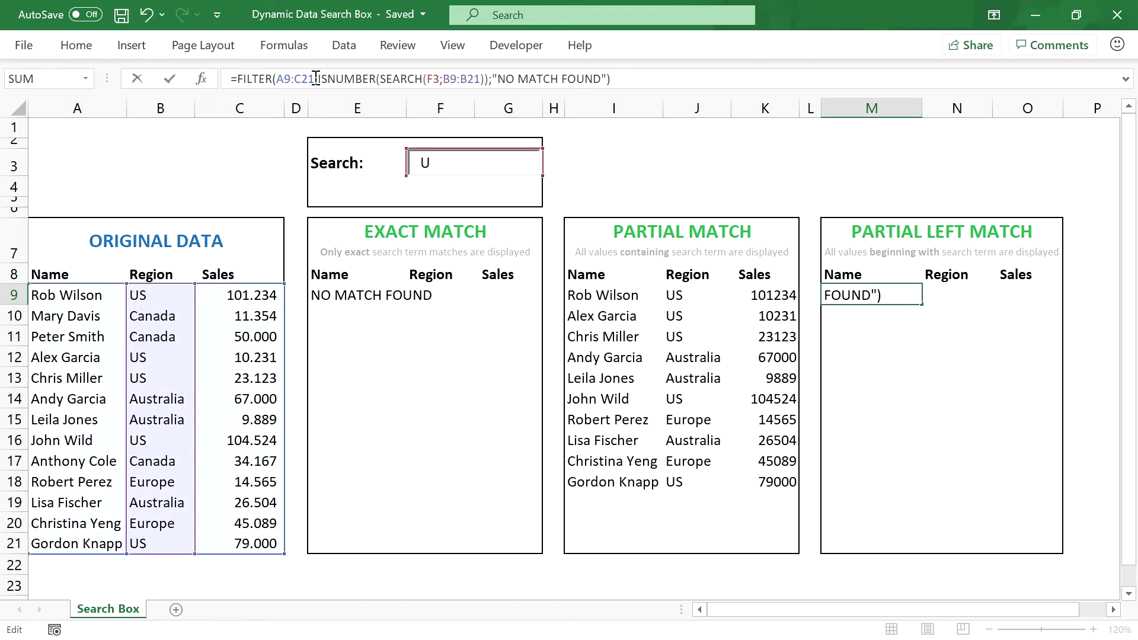
Step: Swap the contains condition for LEFT(B9:B21;LEN(F3))=F3 and commit the formula
left_click_drag(321, 77, 492, 78)
key("BackSpace")
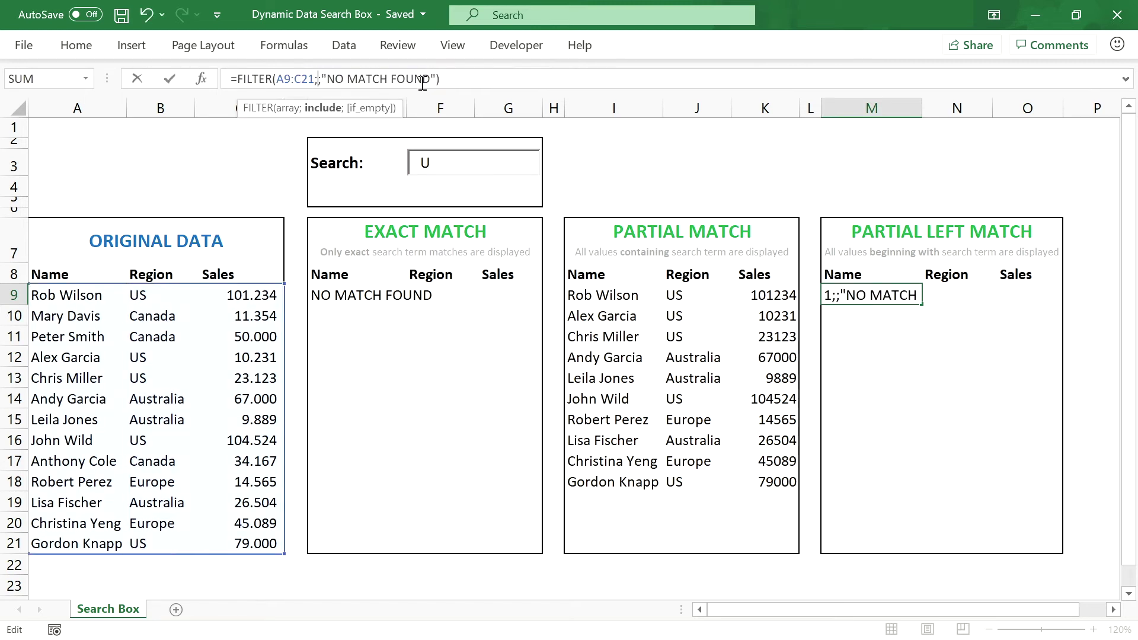
type("LEFT")
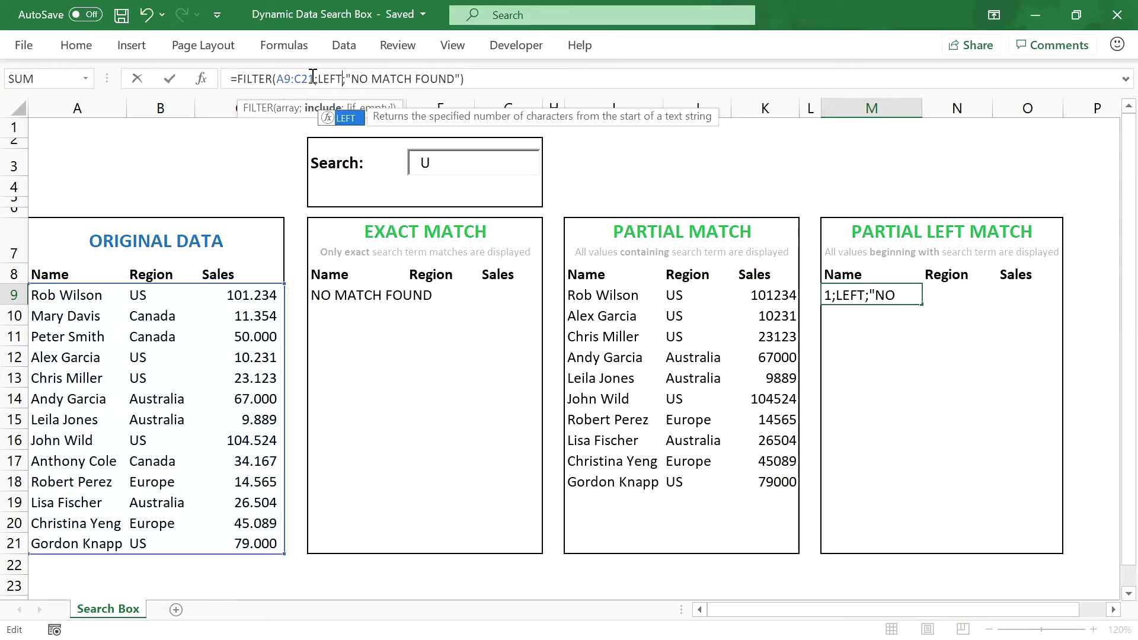
type("(")
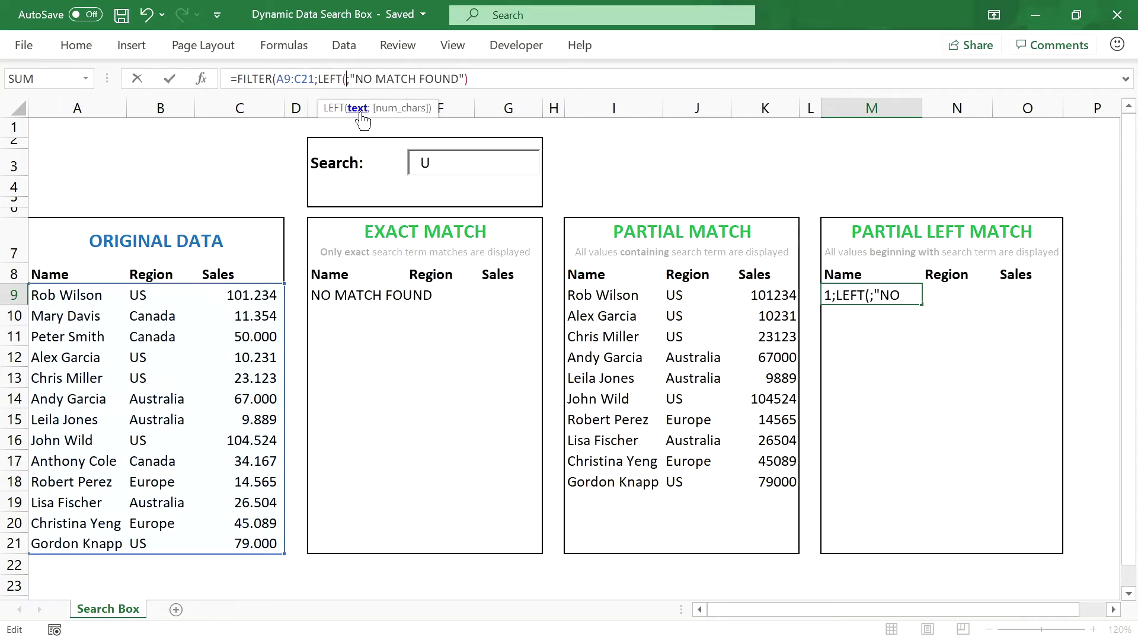
left_click_drag(163, 295, 161, 541)
type(";")
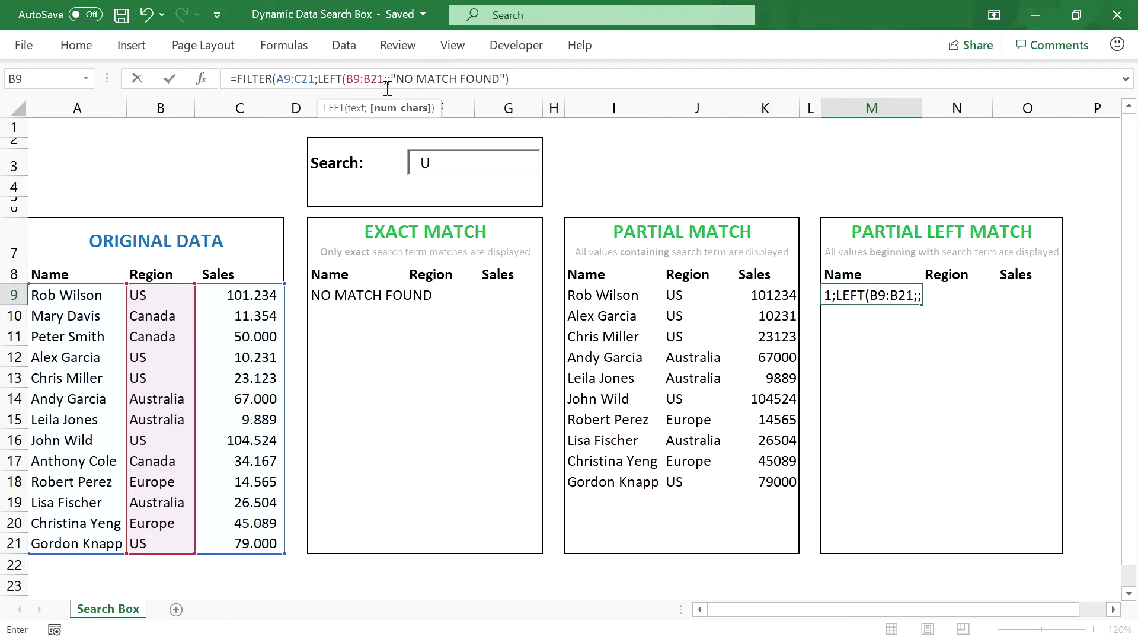
type("LEN(")
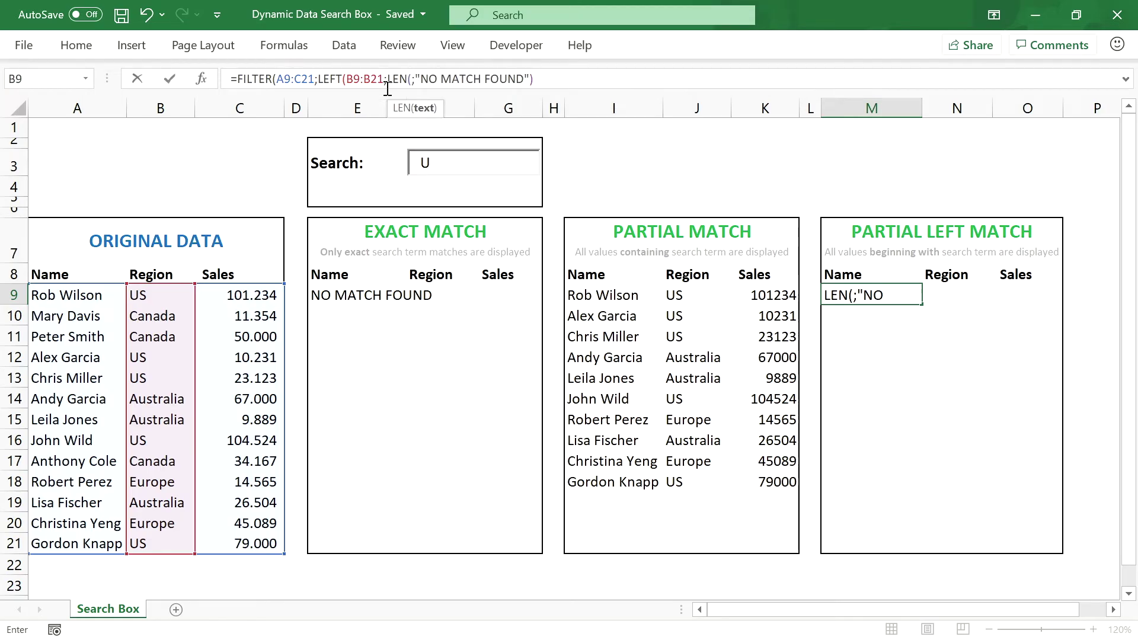
type("F3")
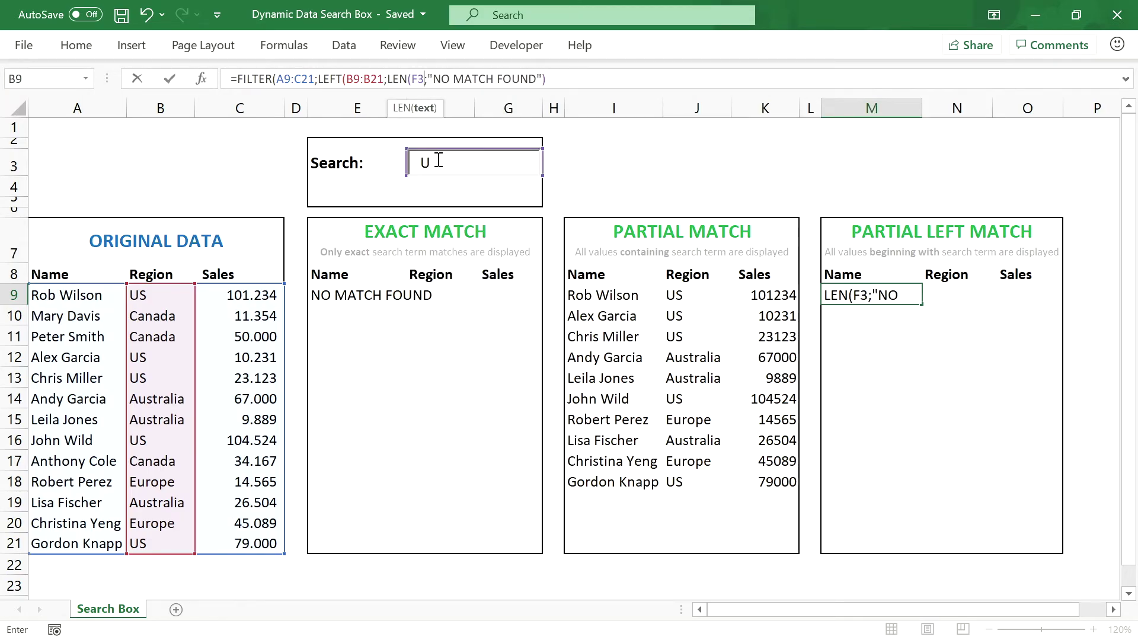
type("))")
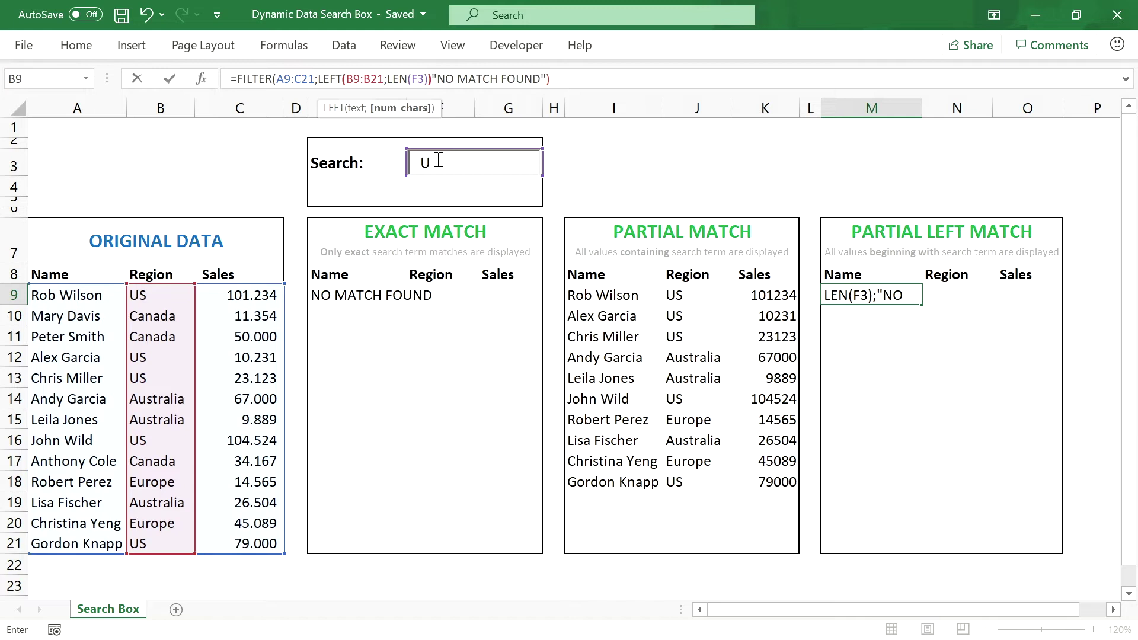
type("=")
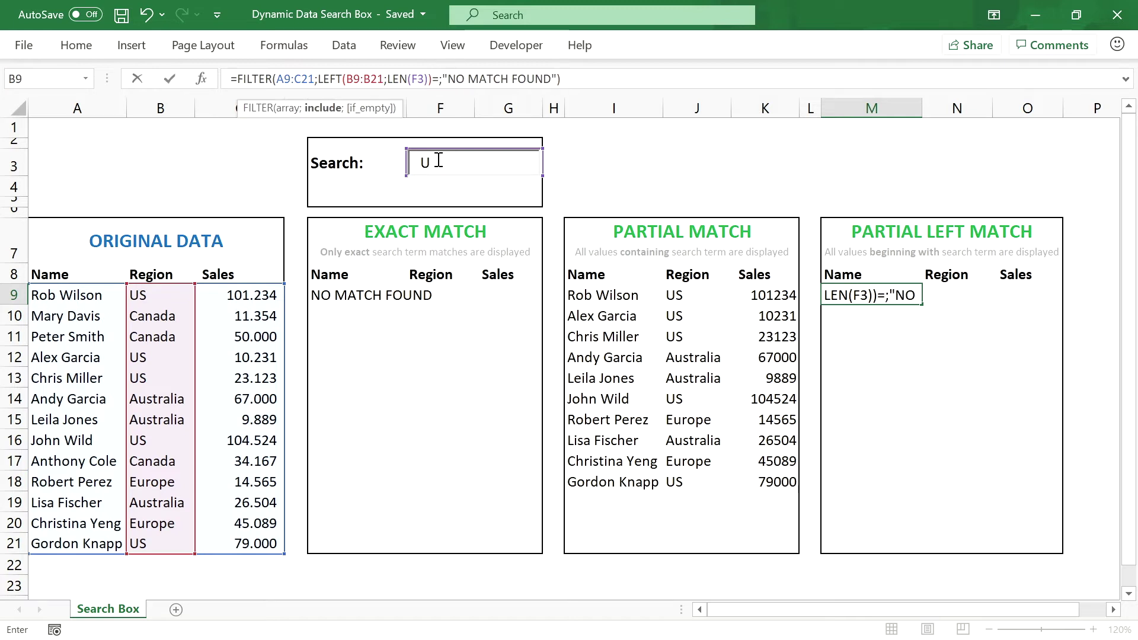
type("F3")
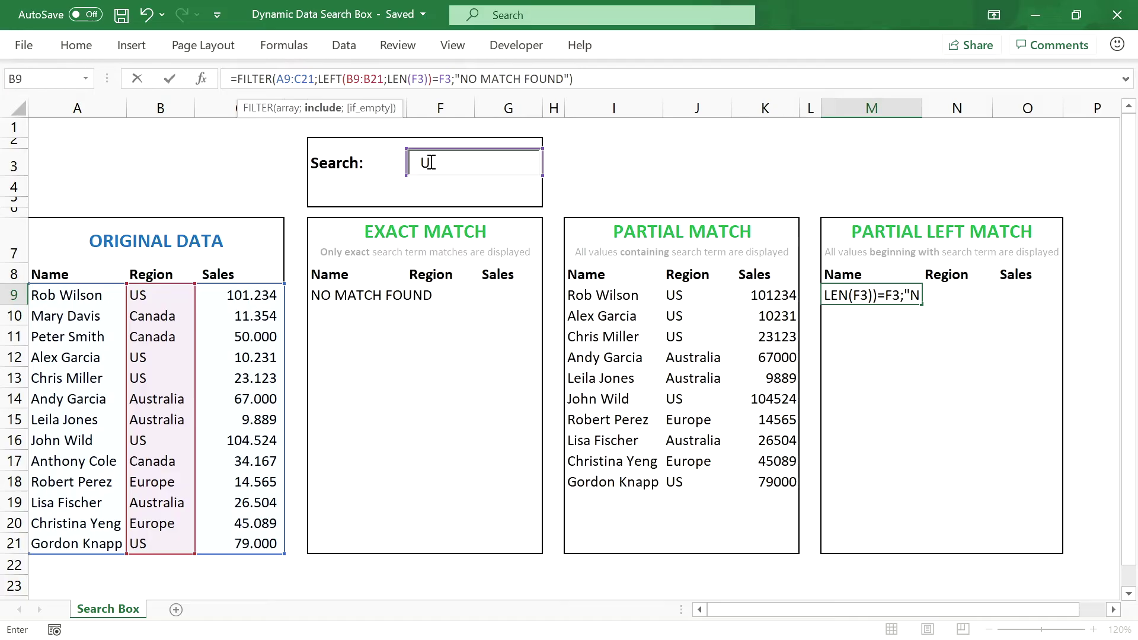
key("Return")
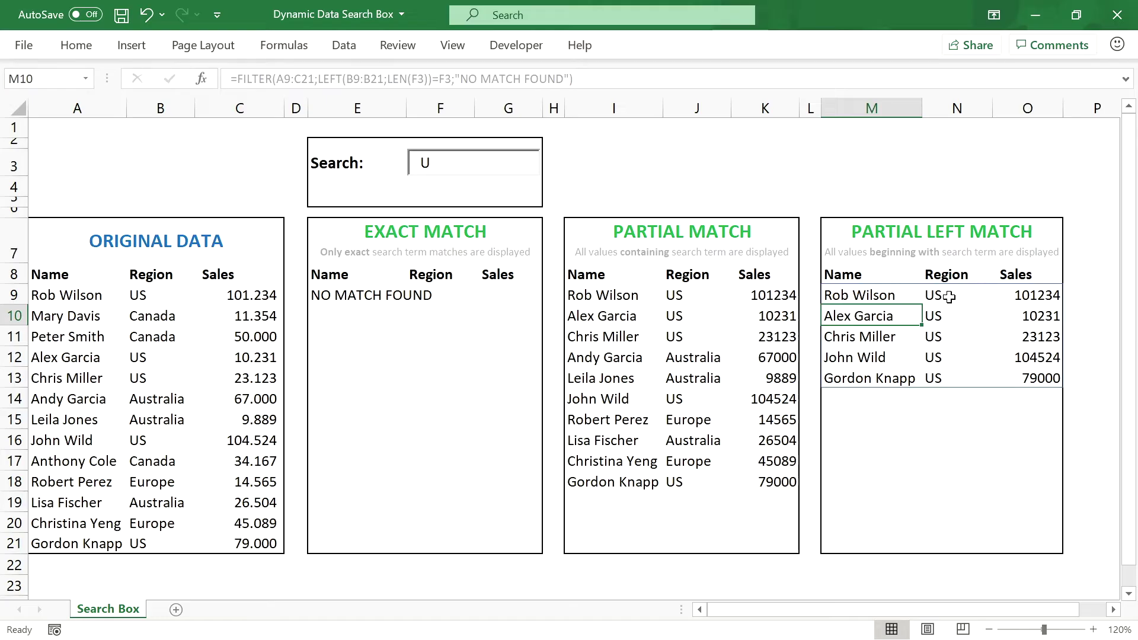
Step: Search for 'US', then 'Australia', comparing all three tables, and clear the search term
left_click(464, 169)
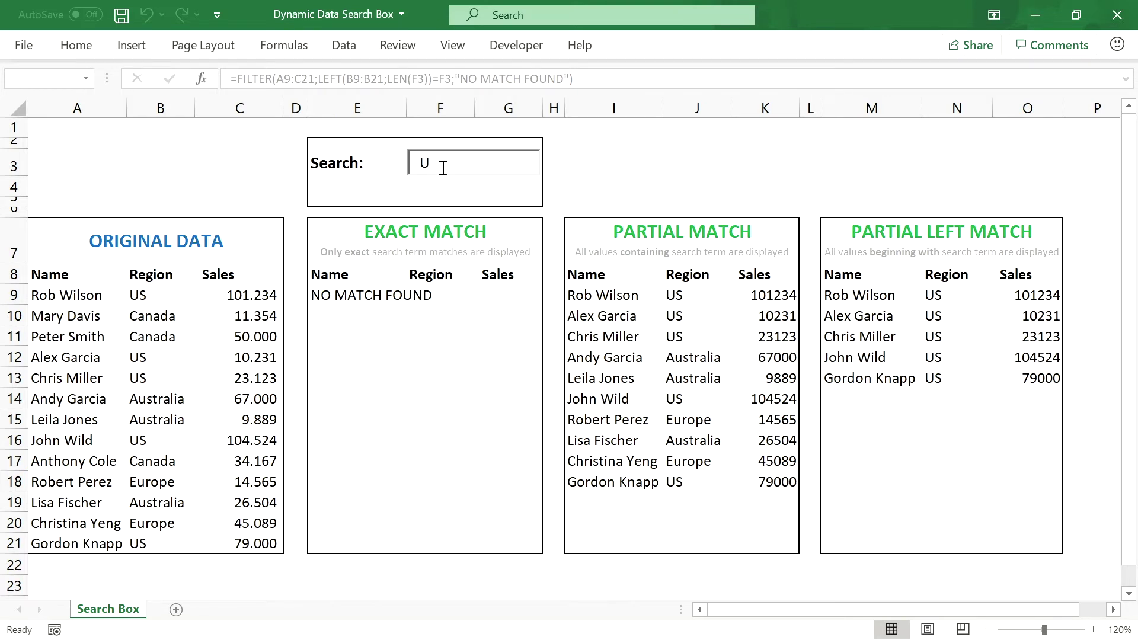
type("S")
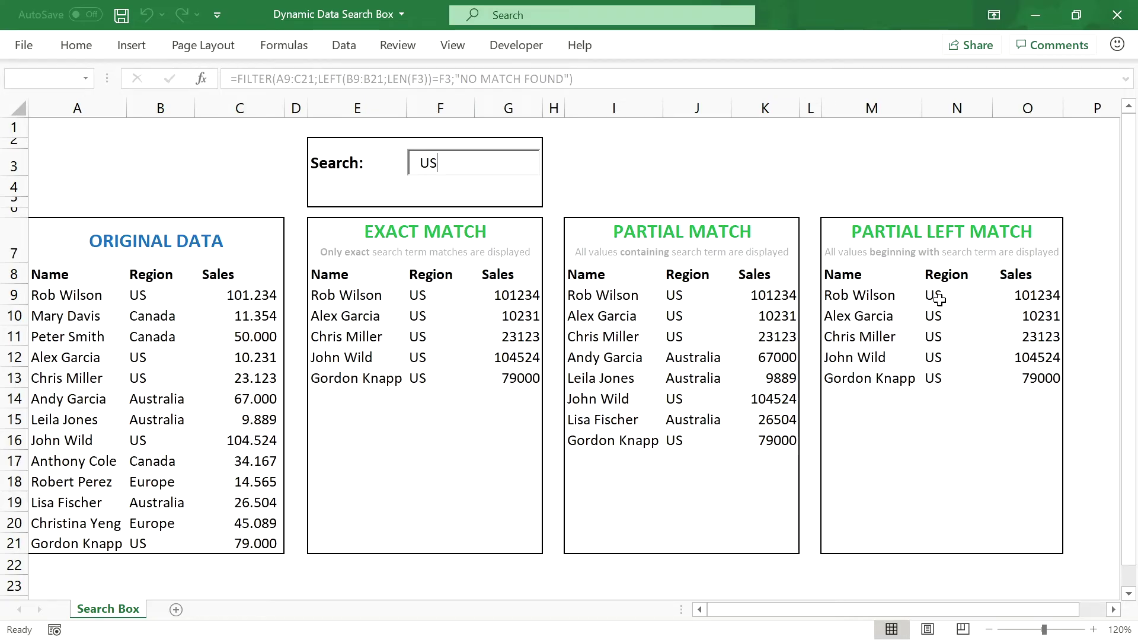
key("BackSpace")
key("BackSpace")
type("A")
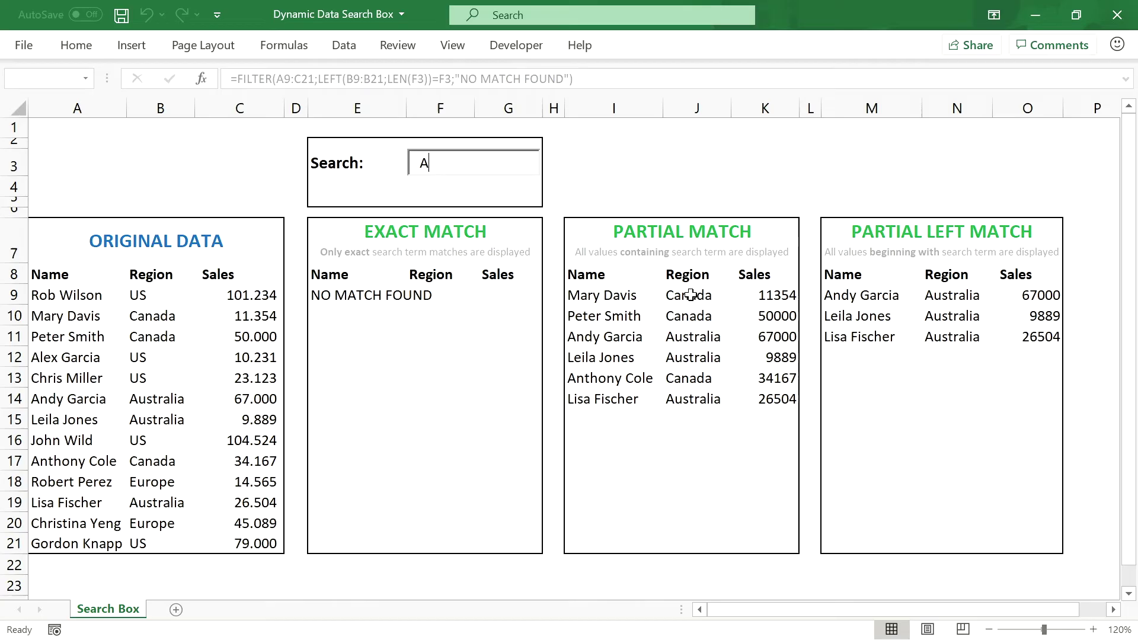
type("u")
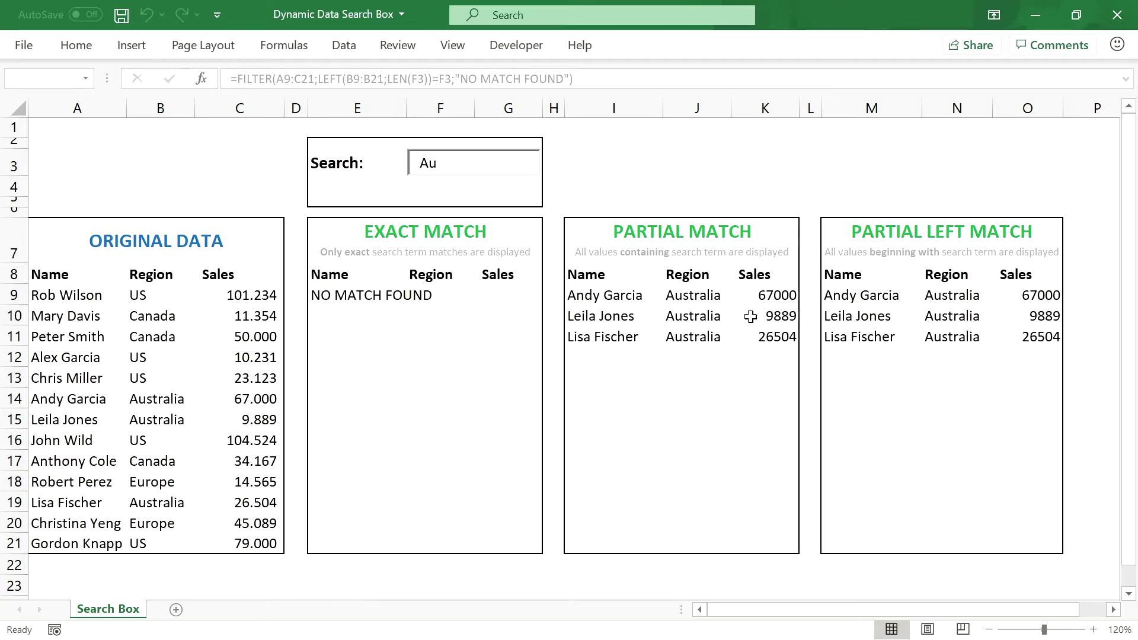
type("s")
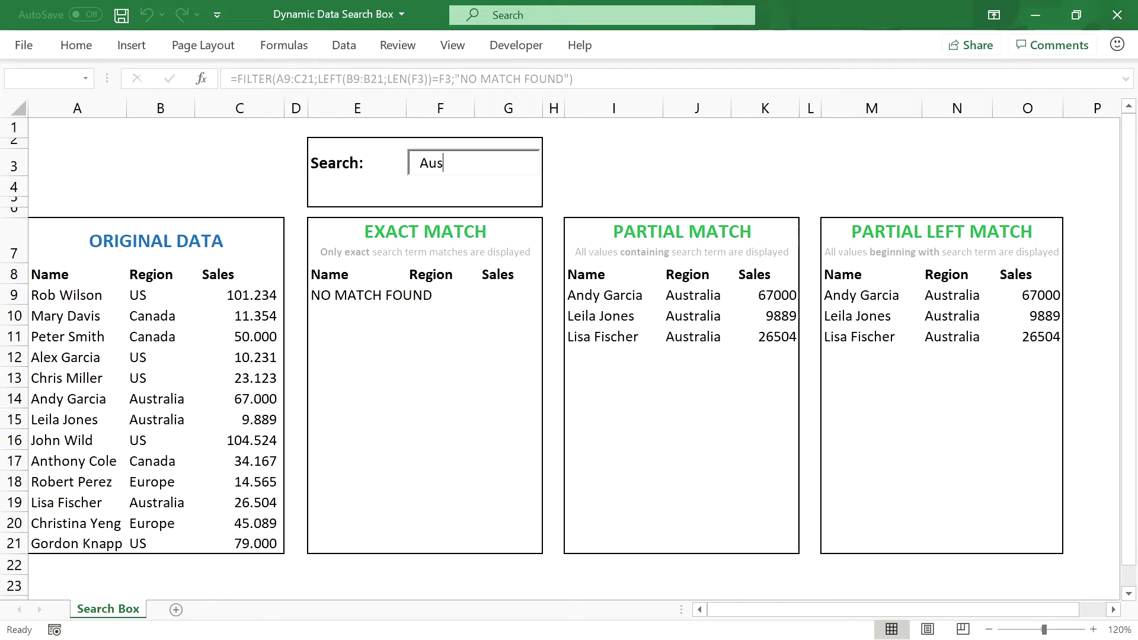
type("tralia")
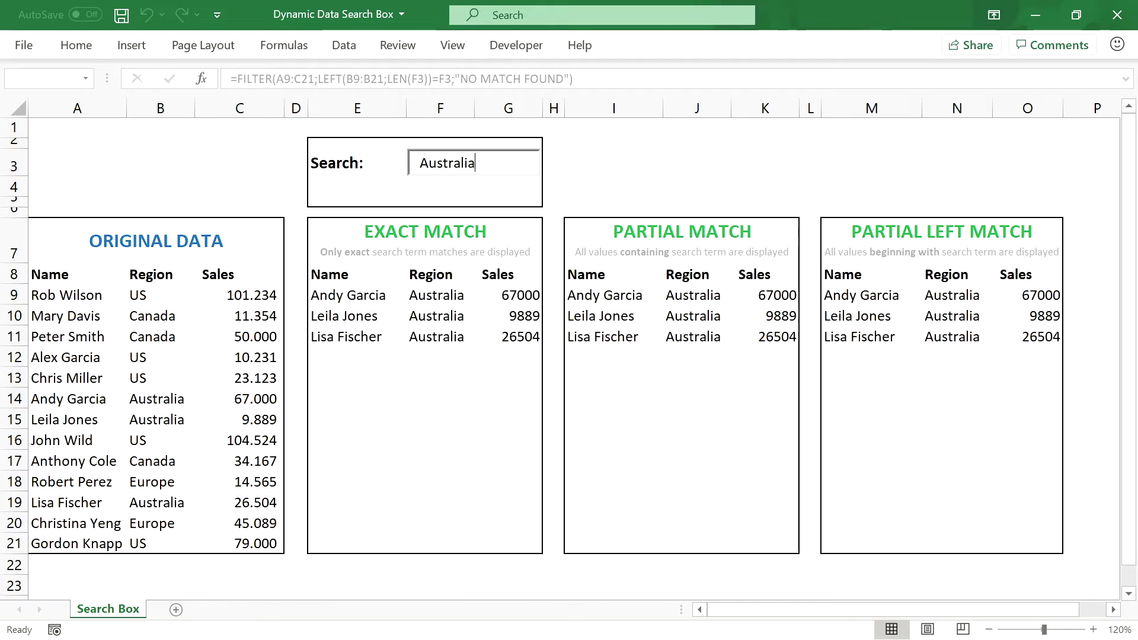
key("BackSpace")
key("BackSpace")
key("BackSpace")
key("BackSpace")
key("BackSpace")
key("BackSpace")
key("BackSpace")
key("BackSpace")
key("BackSpace")
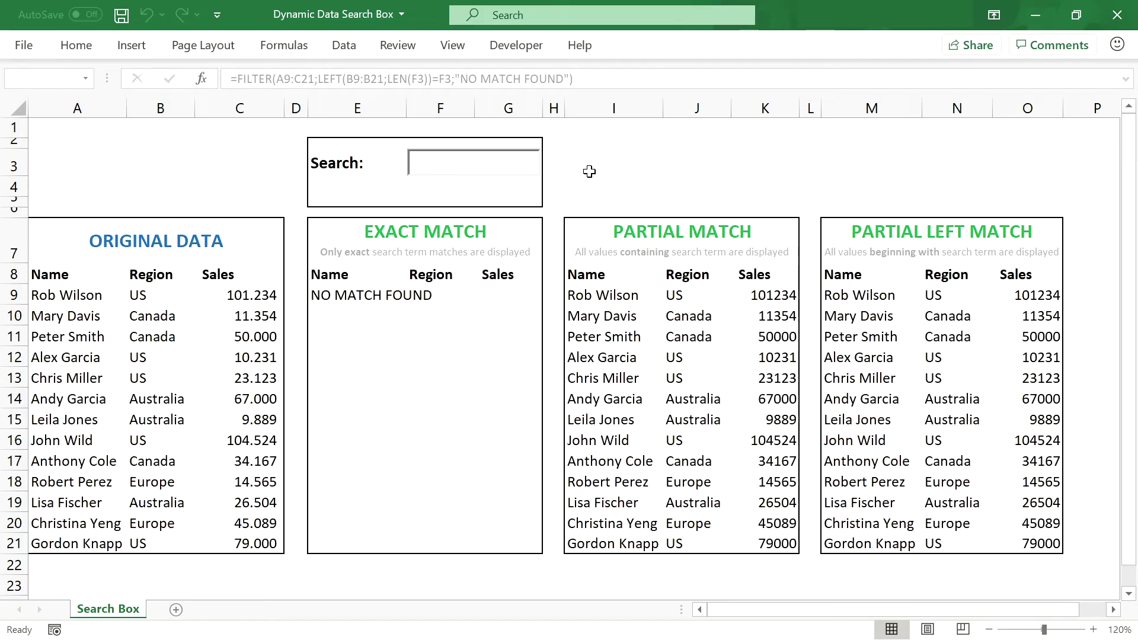
left_click(918, 235)
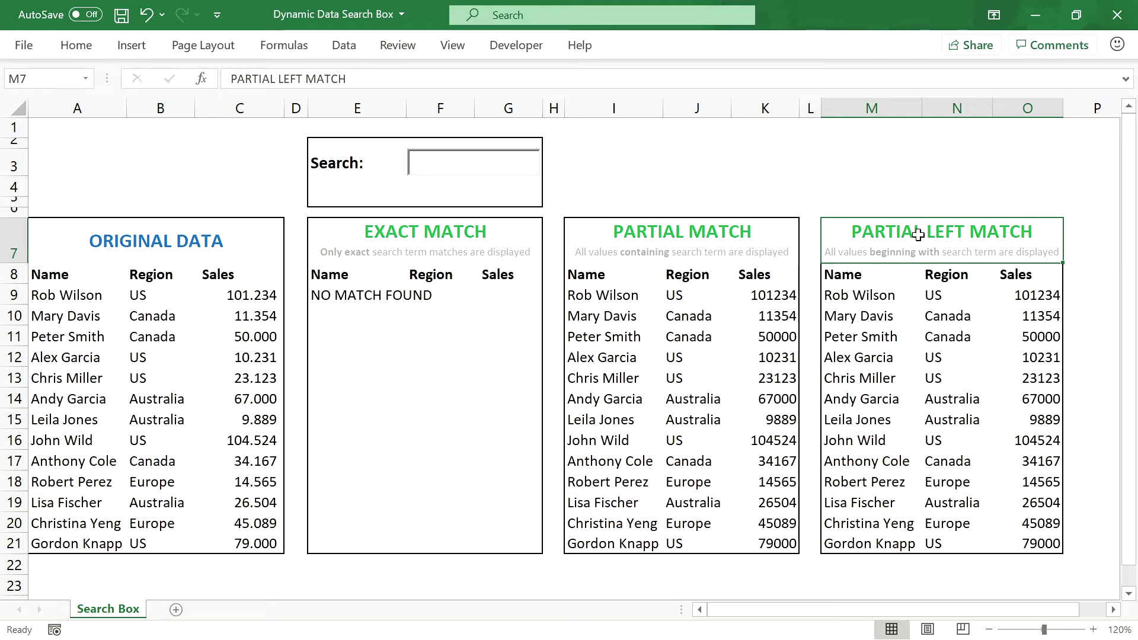
left_click(173, 248)
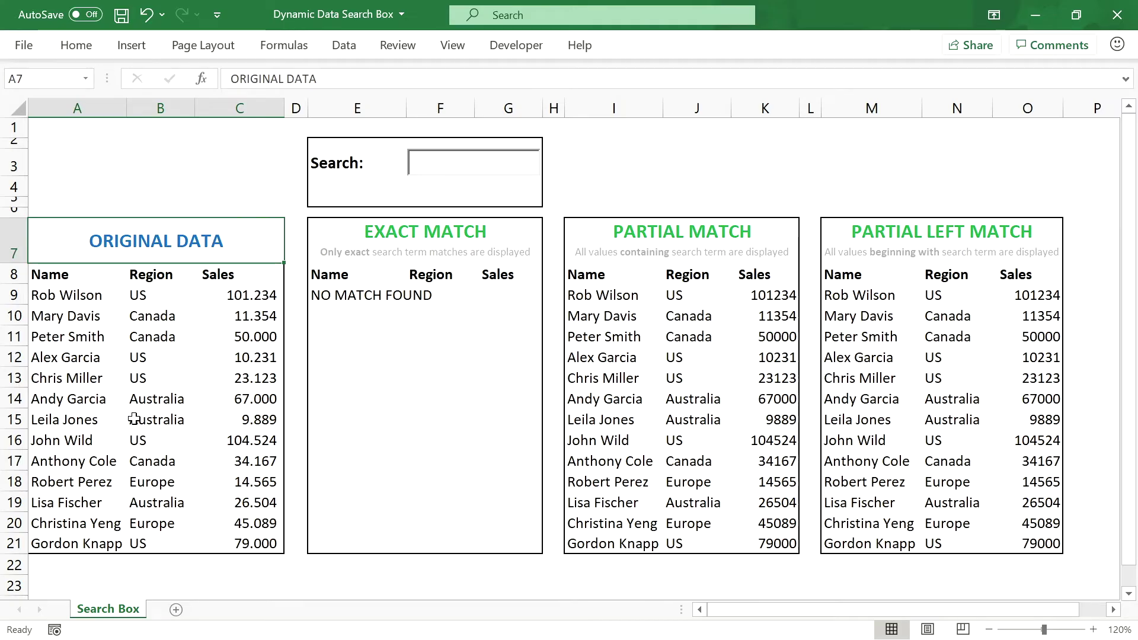
left_click_drag(70, 295, 89, 538)
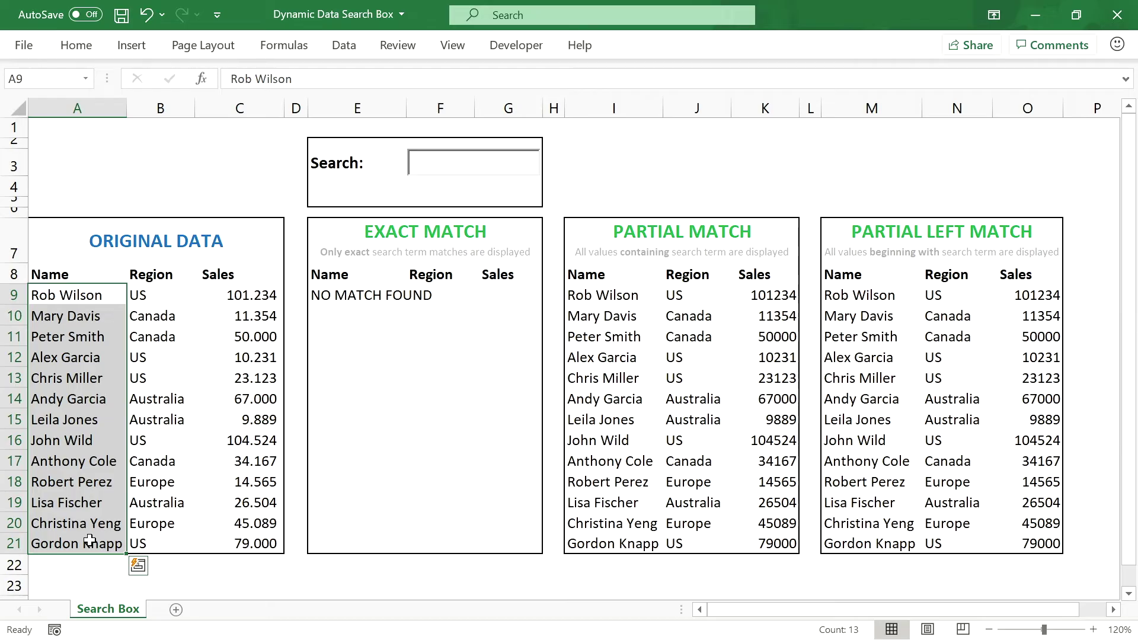
left_click(326, 297)
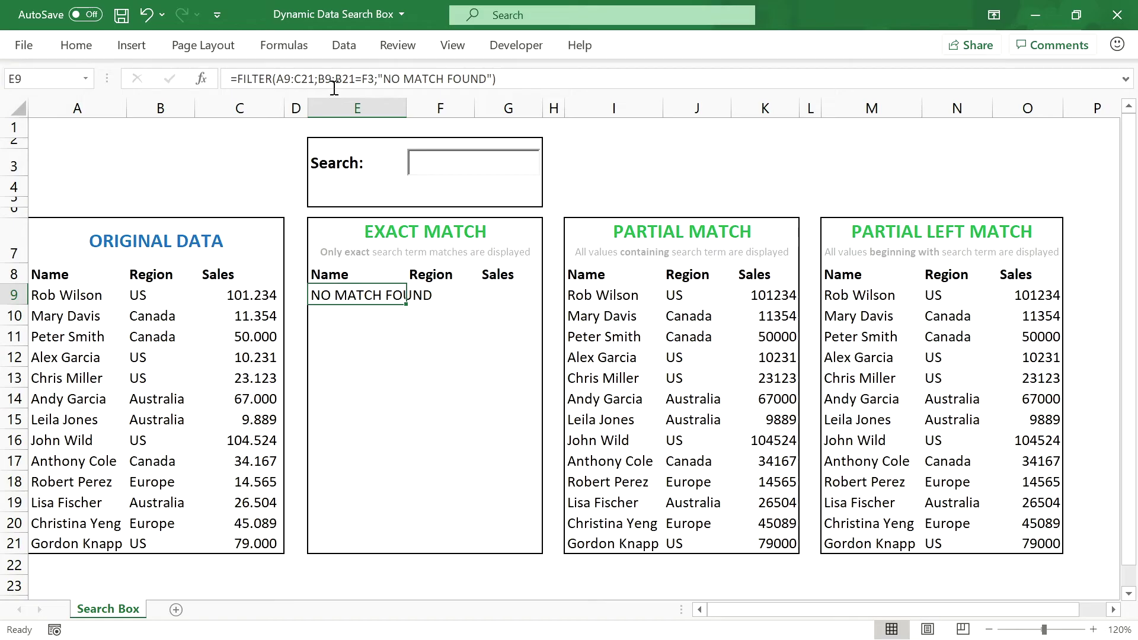
left_click(599, 301)
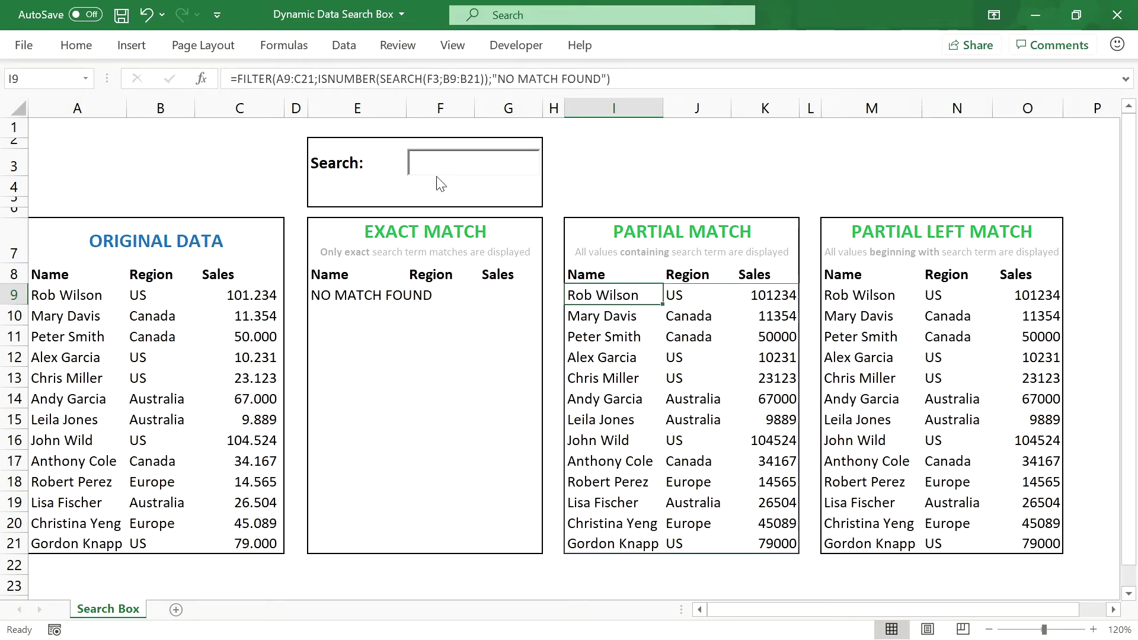
left_click(876, 298)
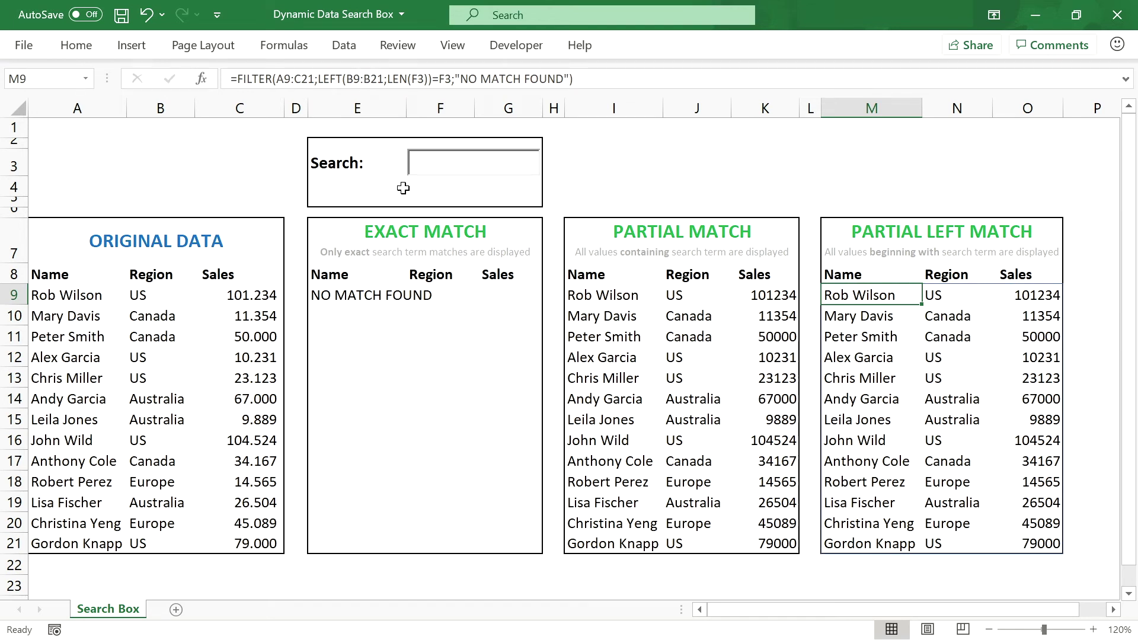
Step: Replace all B9:B21 references with A9:A21, then verify the formulas in E9, I9 and M9
key("ctrl+h")
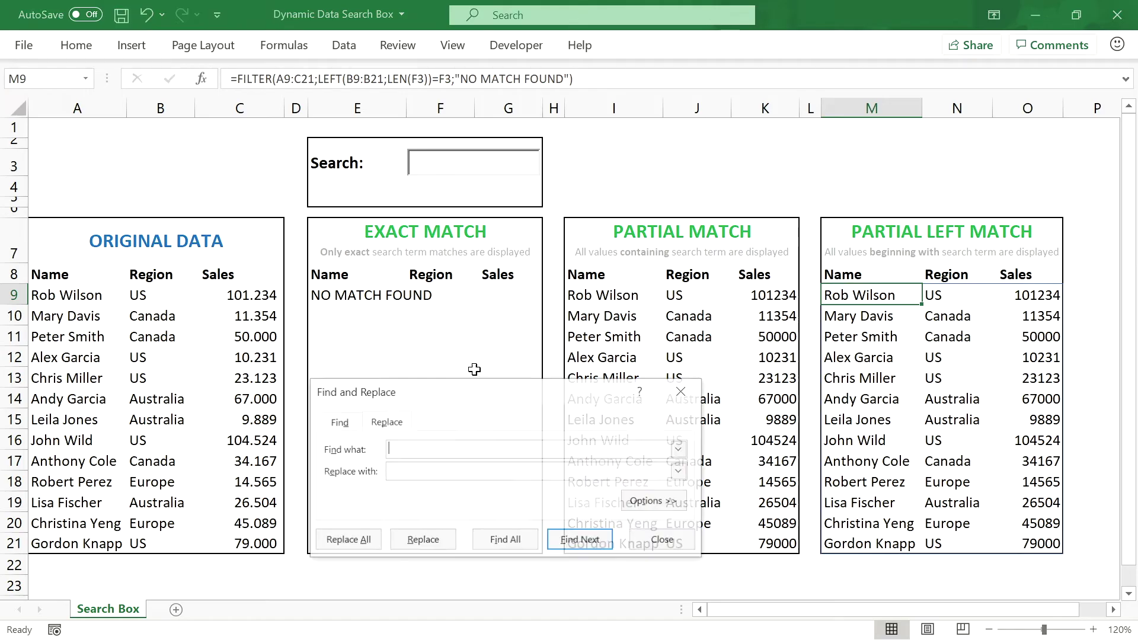
left_click_drag(505, 379, 524, 221)
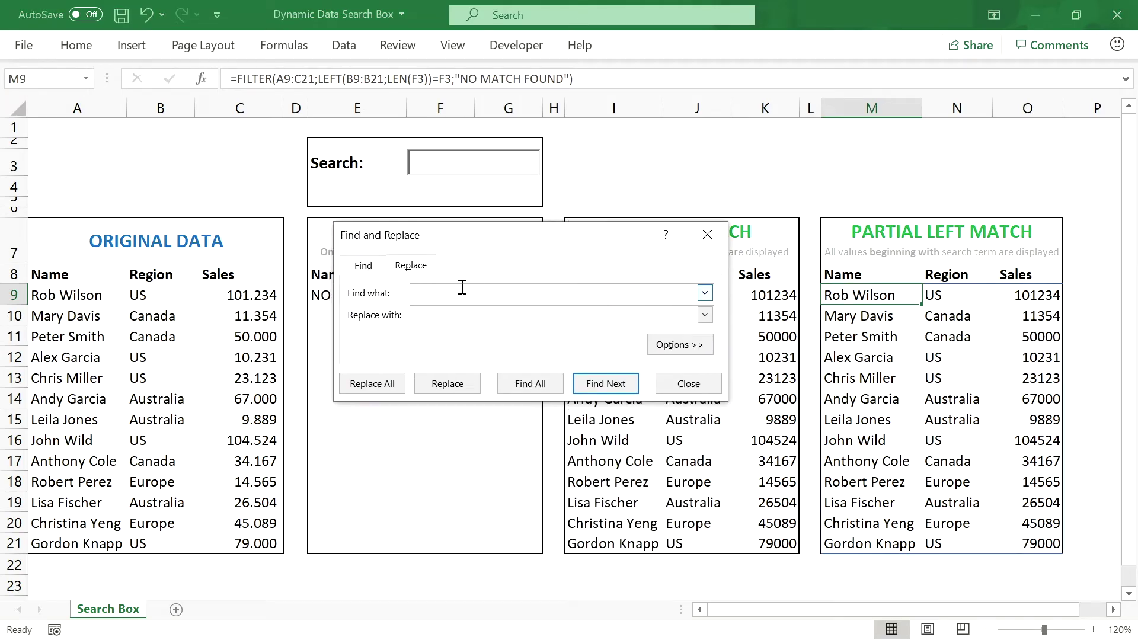
type("B9:B21")
type("A")
type("9:A21")
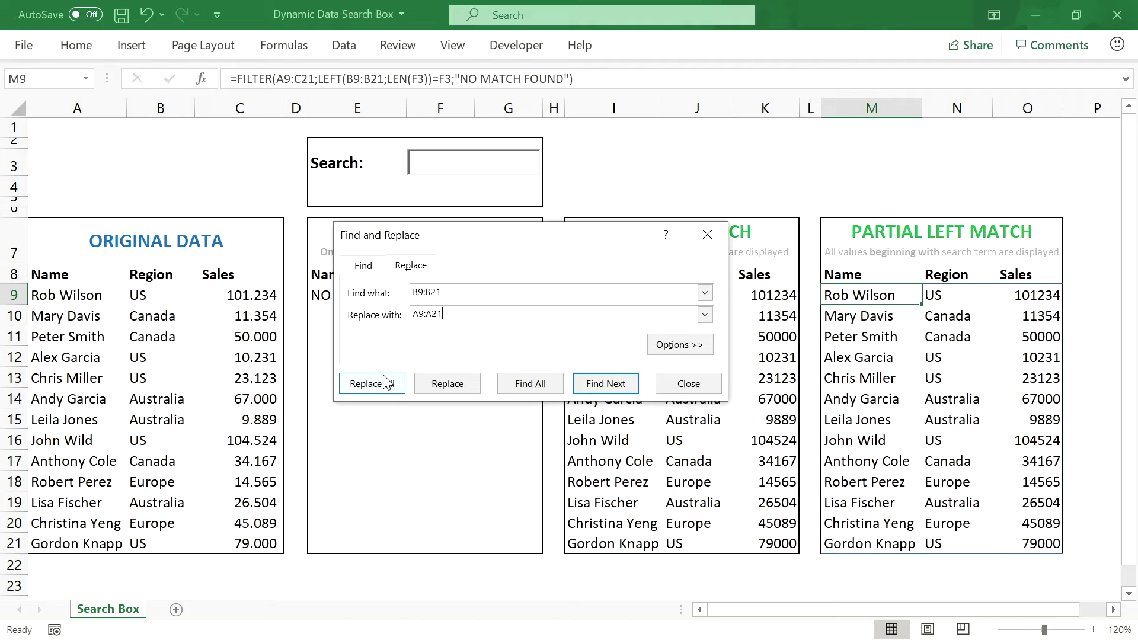
left_click(380, 390)
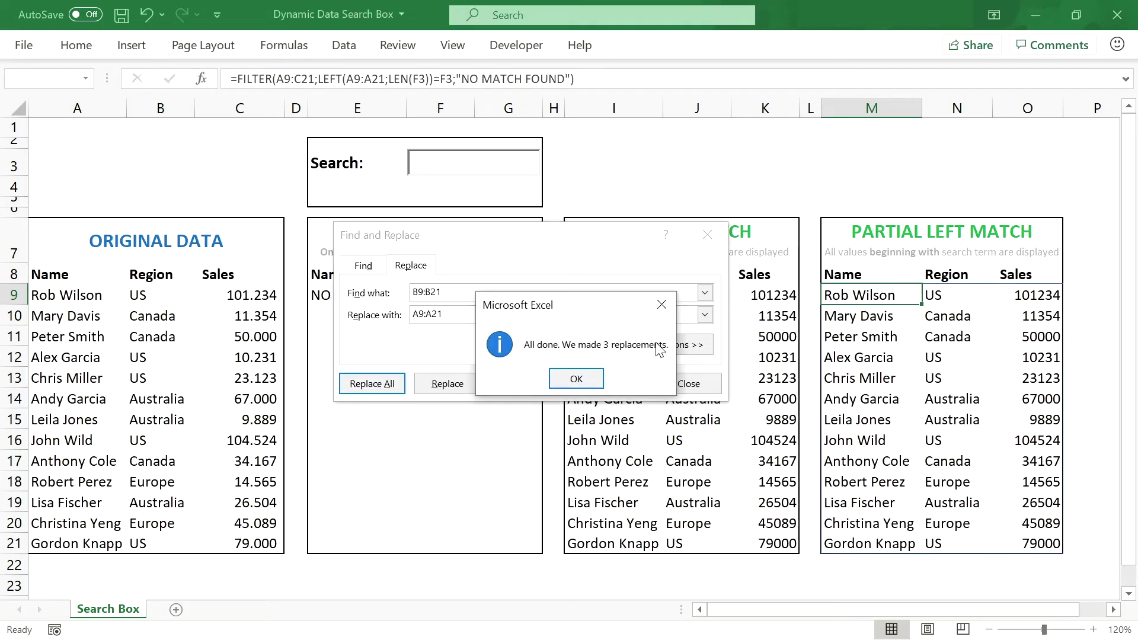
left_click(600, 375)
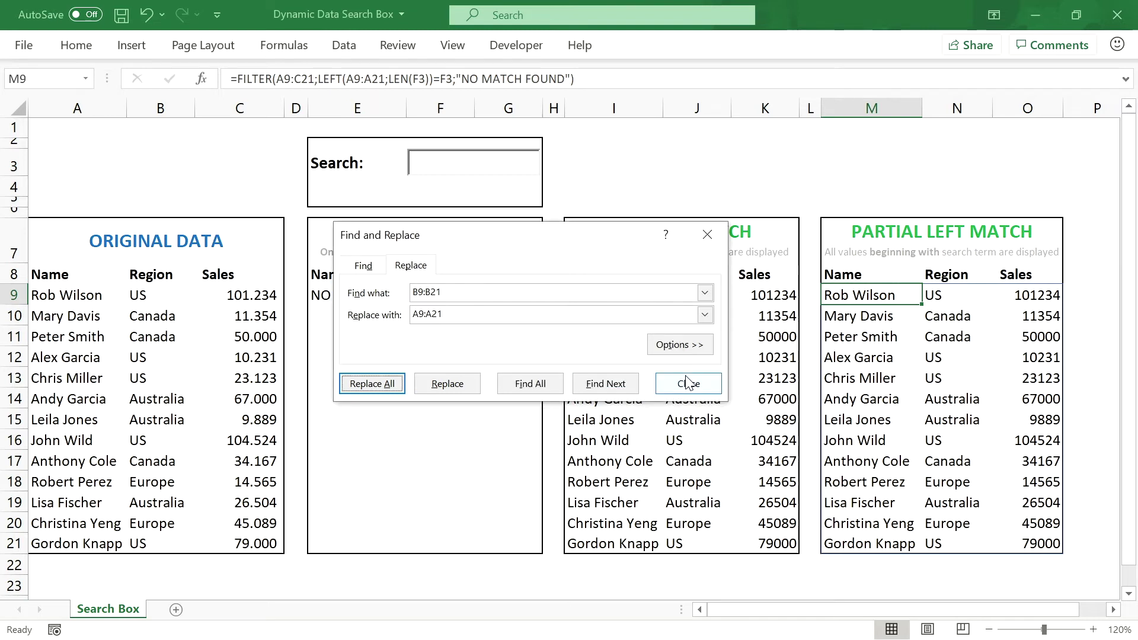
left_click(663, 382)
left_click(333, 295)
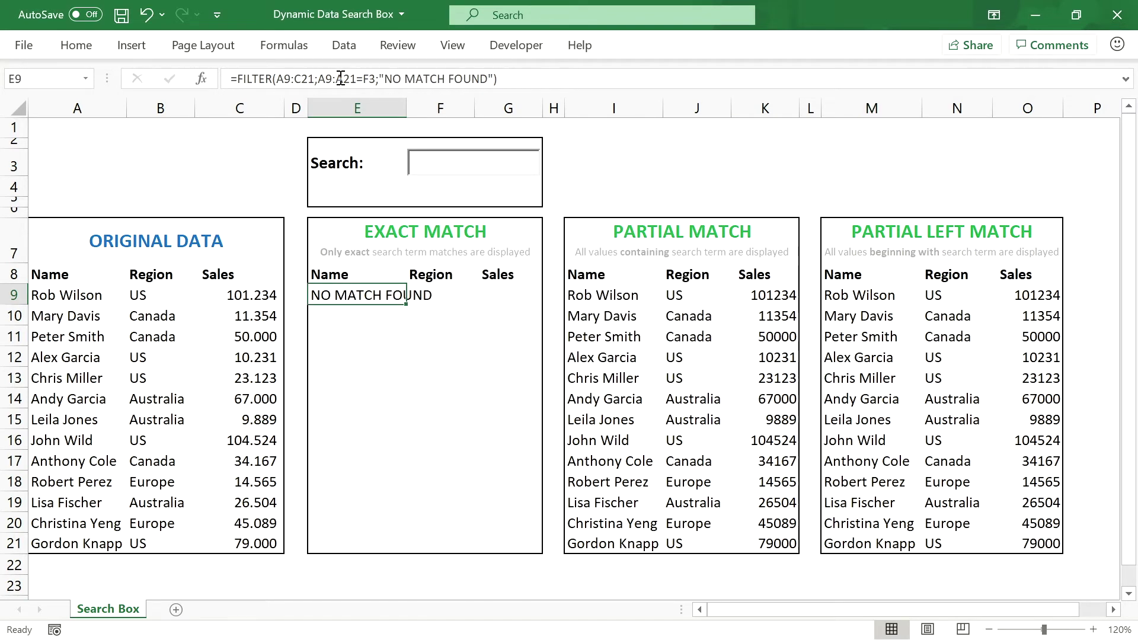
left_click(591, 294)
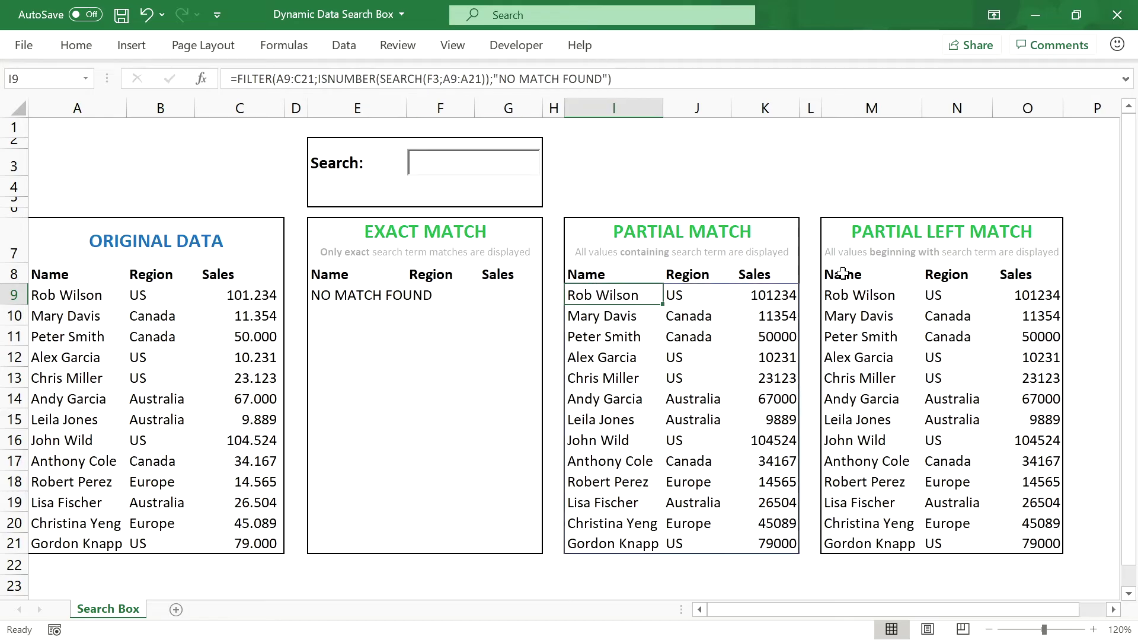
left_click(862, 294)
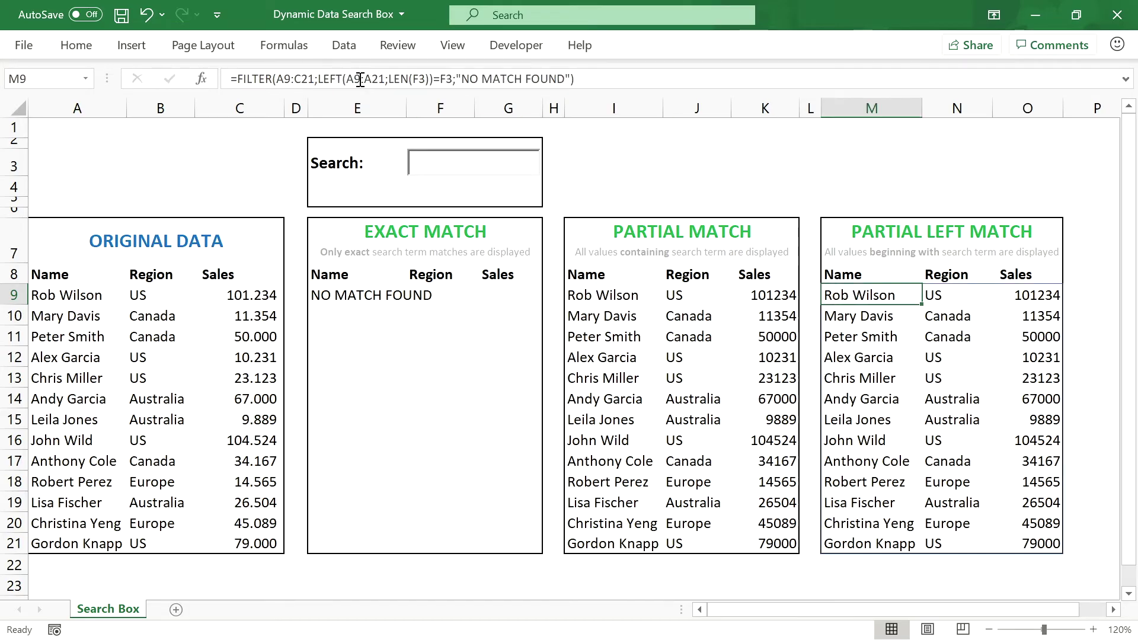
left_click(373, 291)
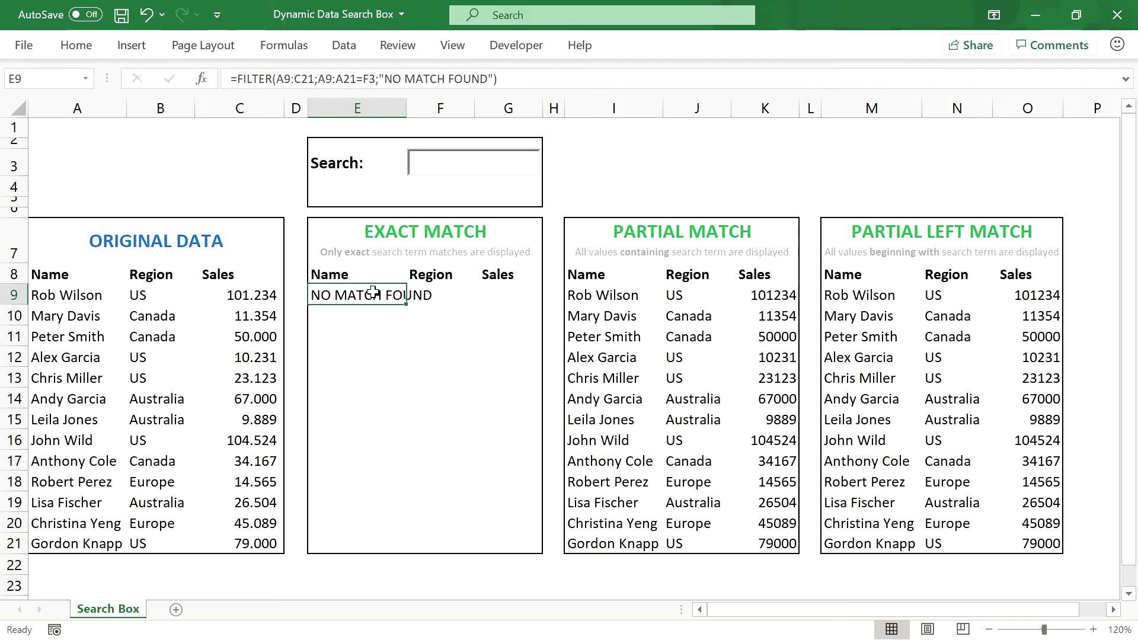
left_click(456, 164)
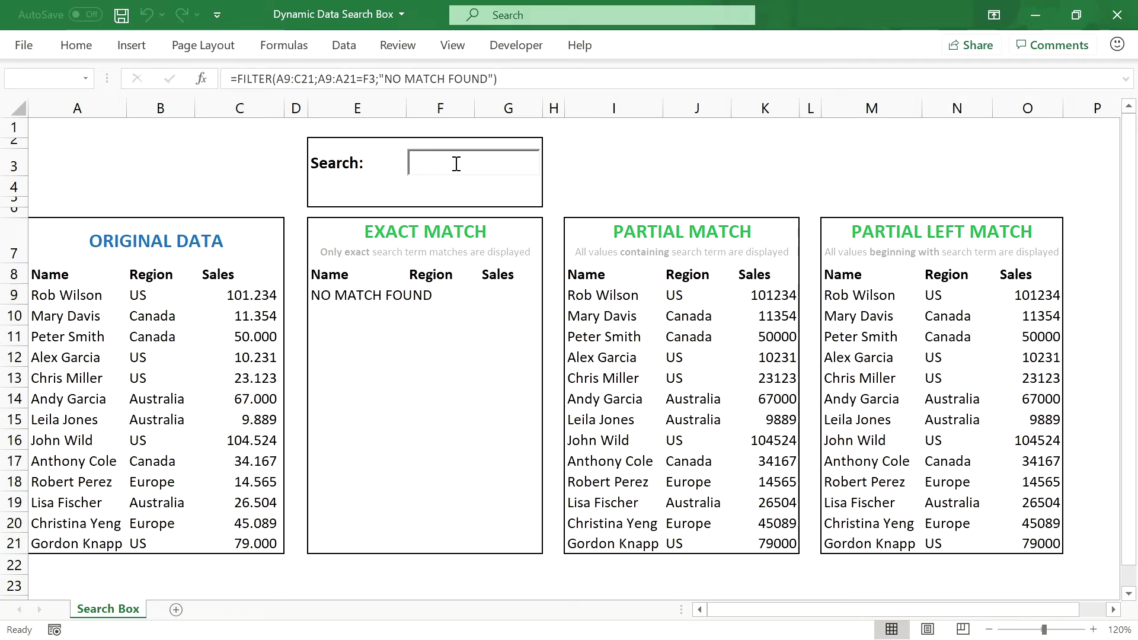
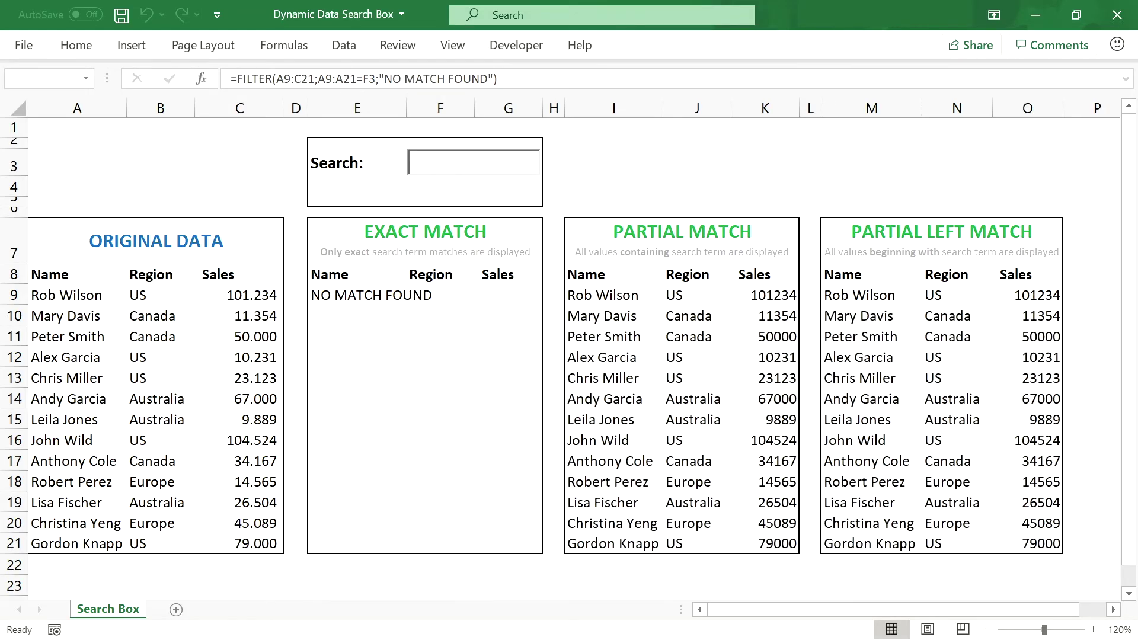
type("Wi")
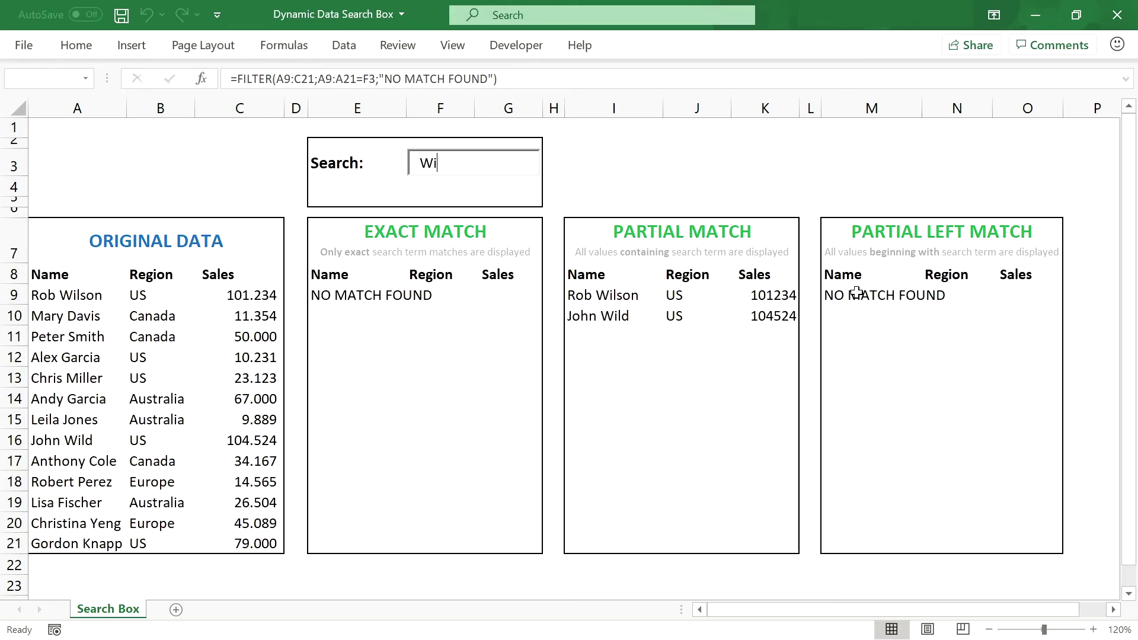
Step: Compare the three tables' results for 'Wi', then delete 'Wi' from the search box
left_click(903, 234)
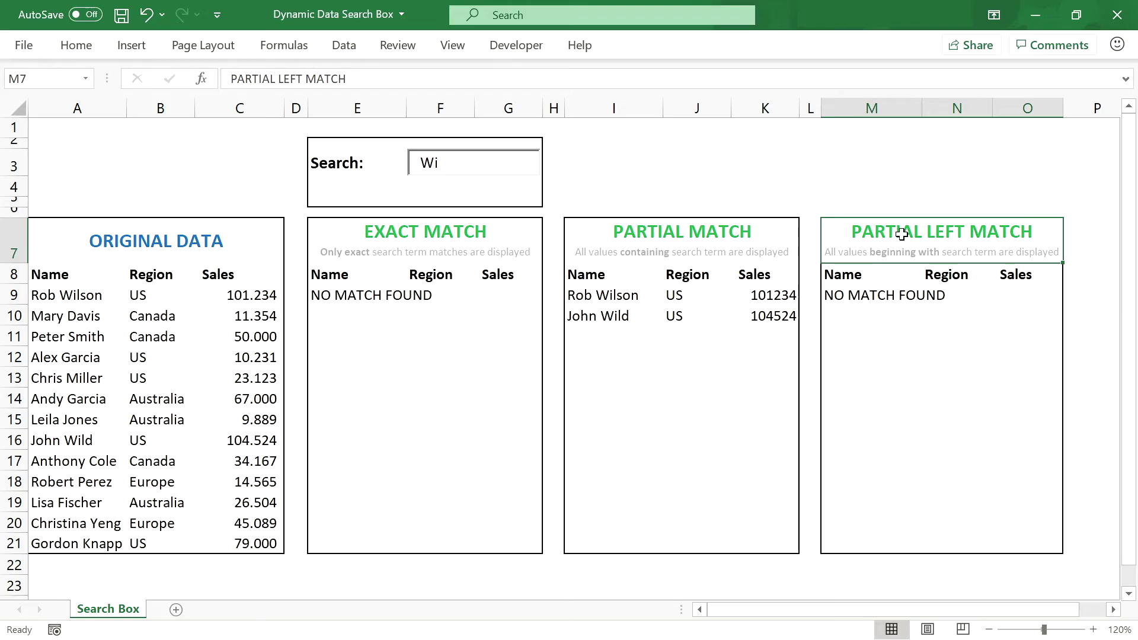
left_click(645, 237)
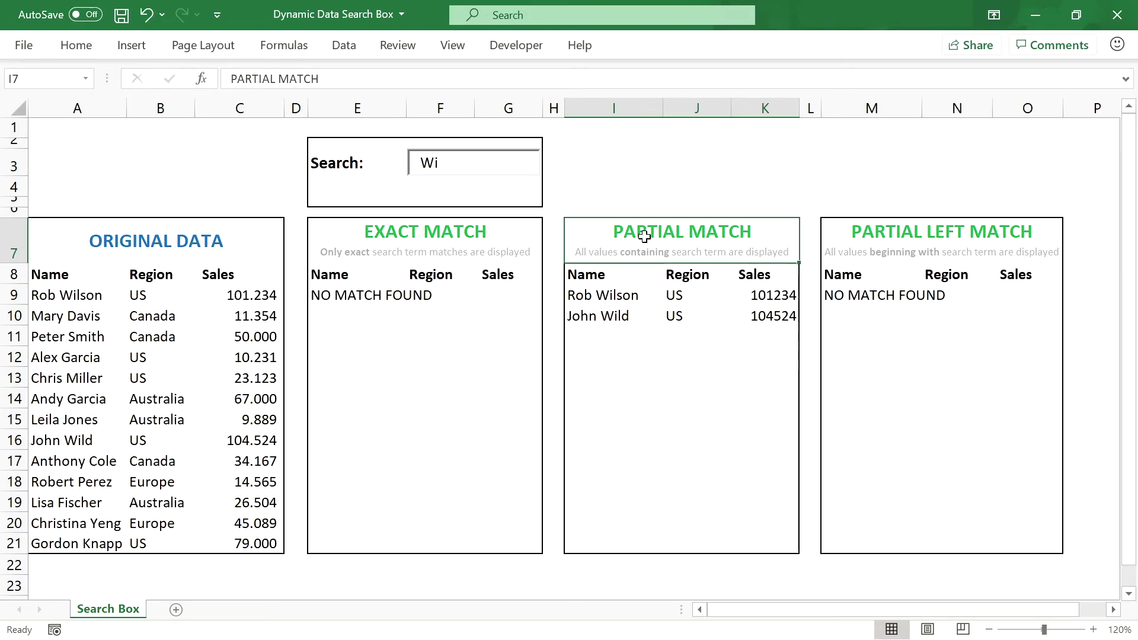
left_click(447, 240)
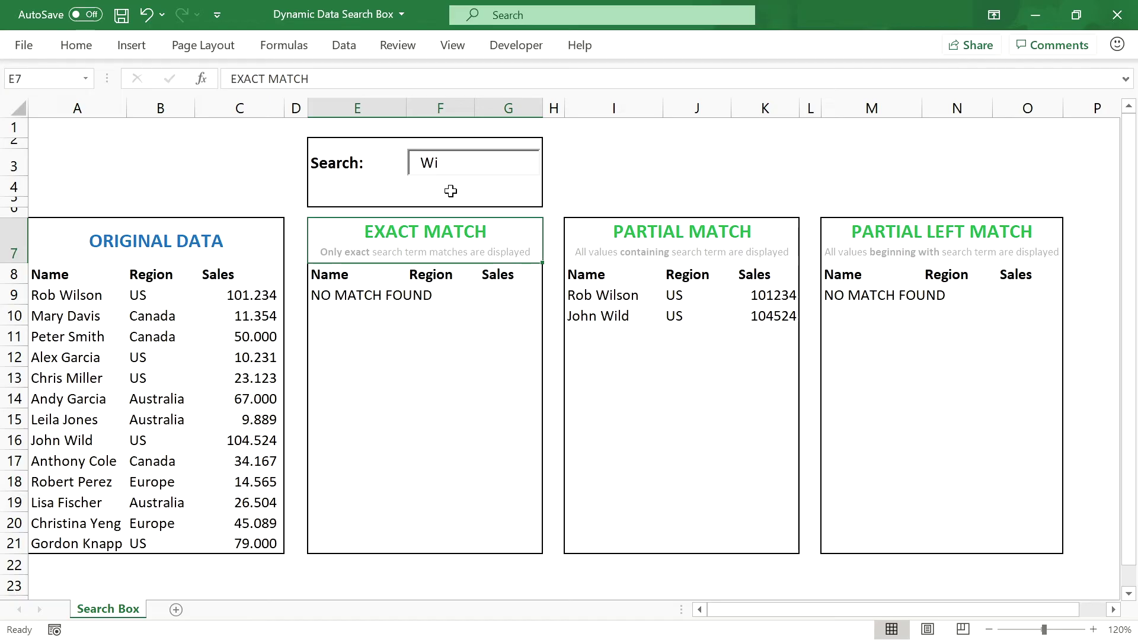
left_click(453, 165)
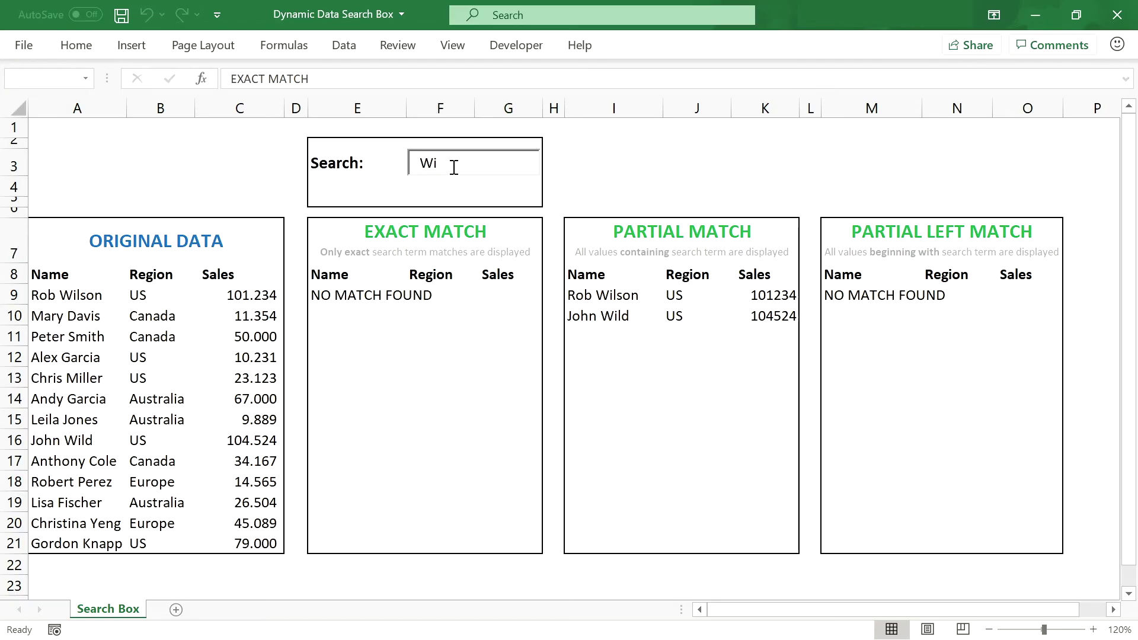
key("BackSpace")
key("BackSpace")
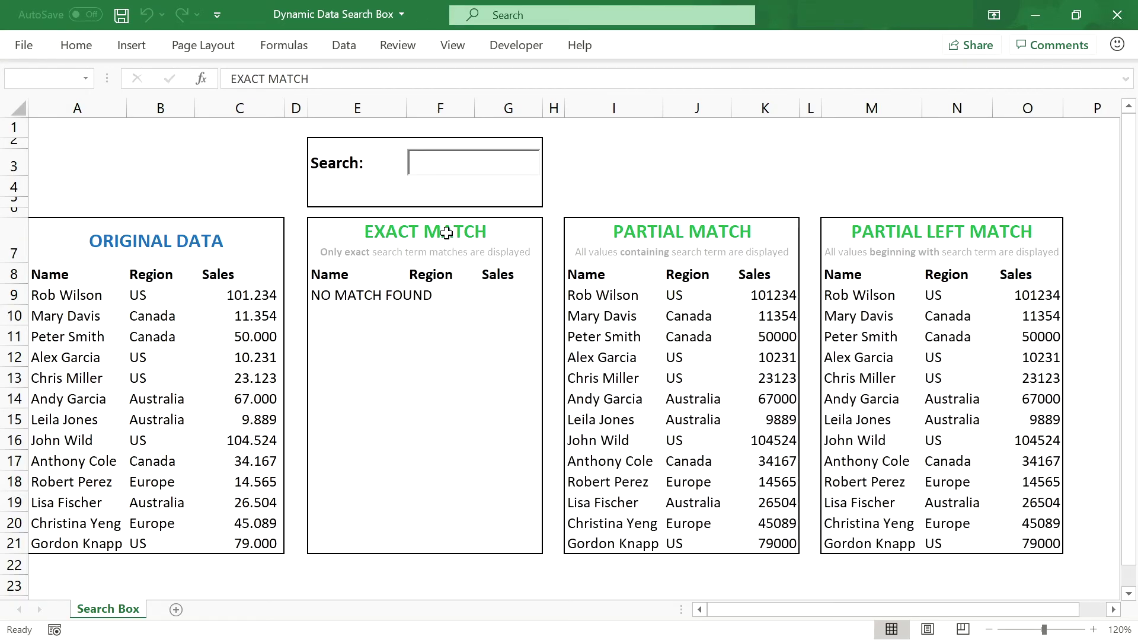
Step: Select the Exact Match area E7:G21 and bring up the Search Box sheet tab's menu
left_click(447, 233)
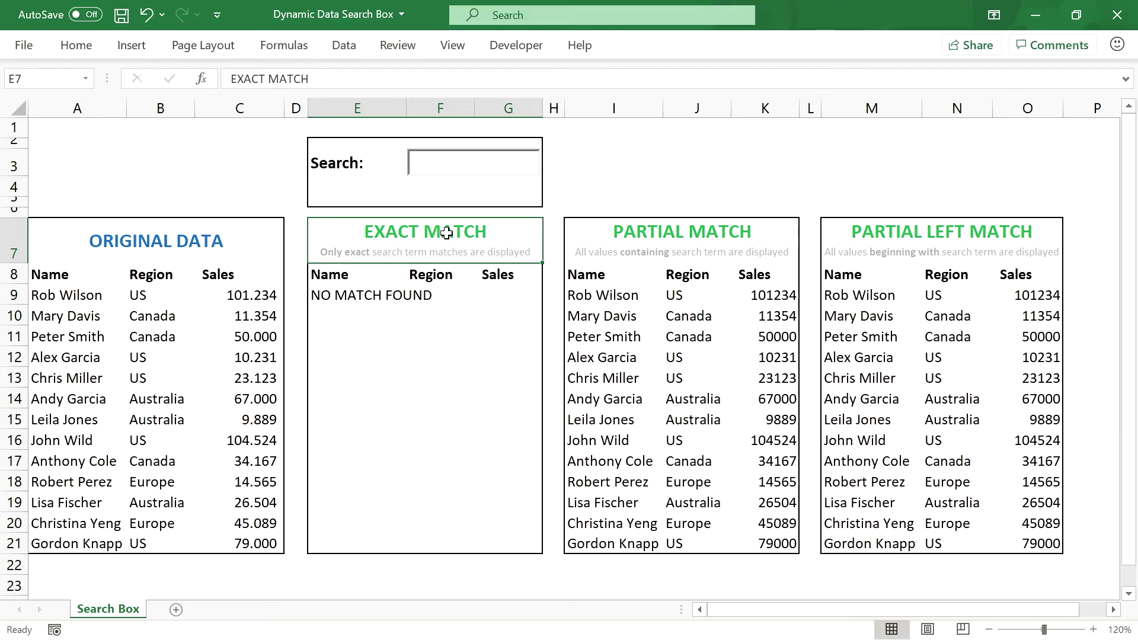
left_click_drag(446, 233, 452, 536)
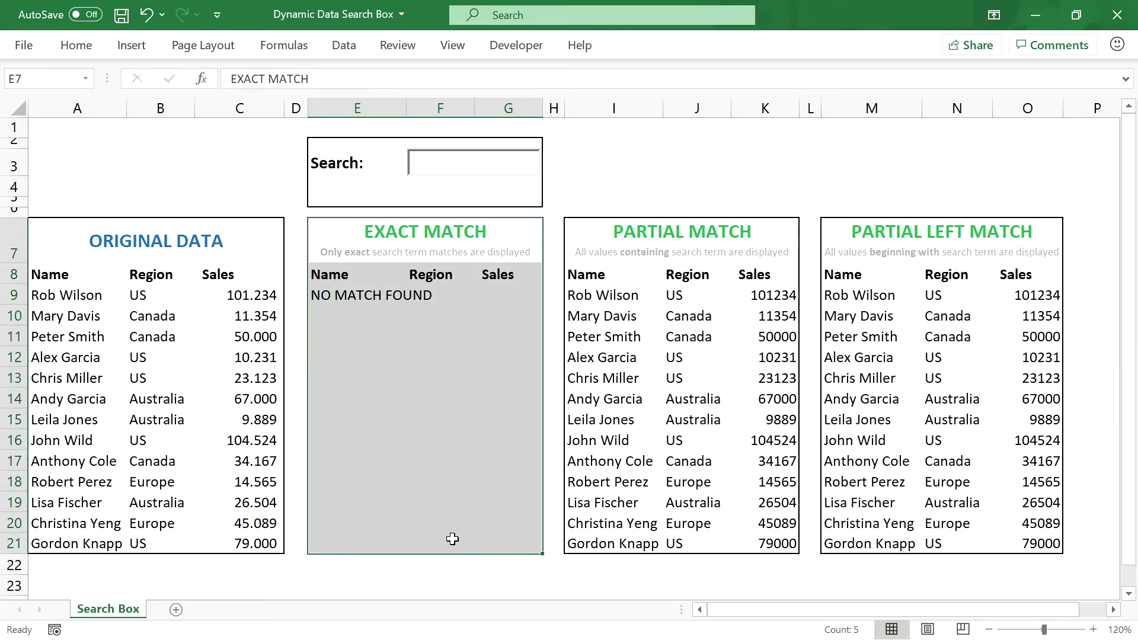
left_click(444, 186)
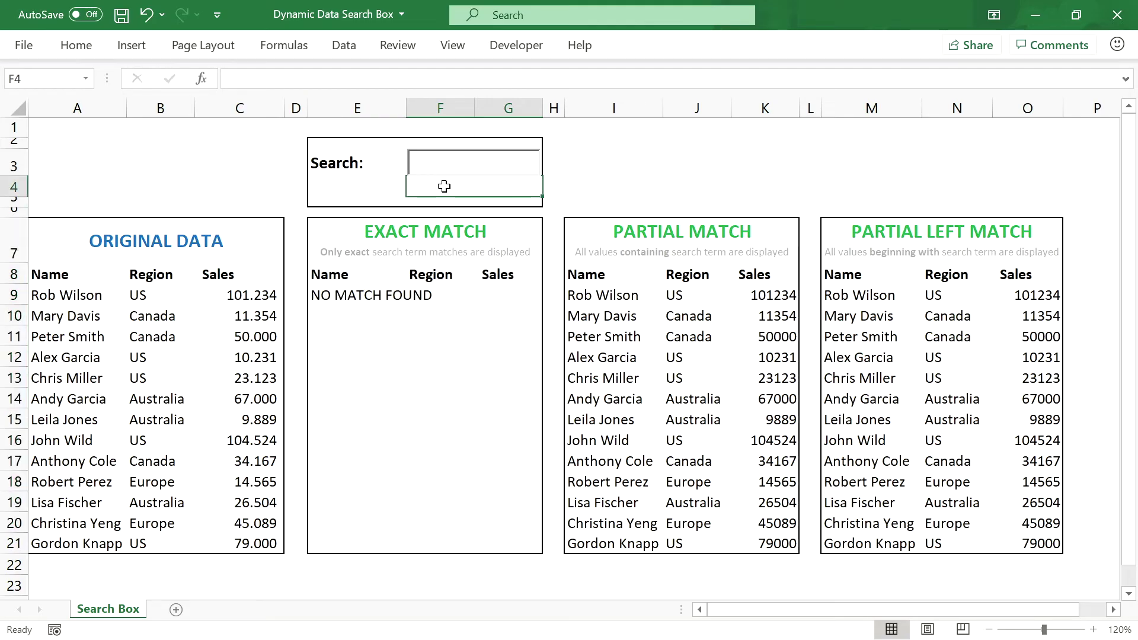
left_click(442, 233)
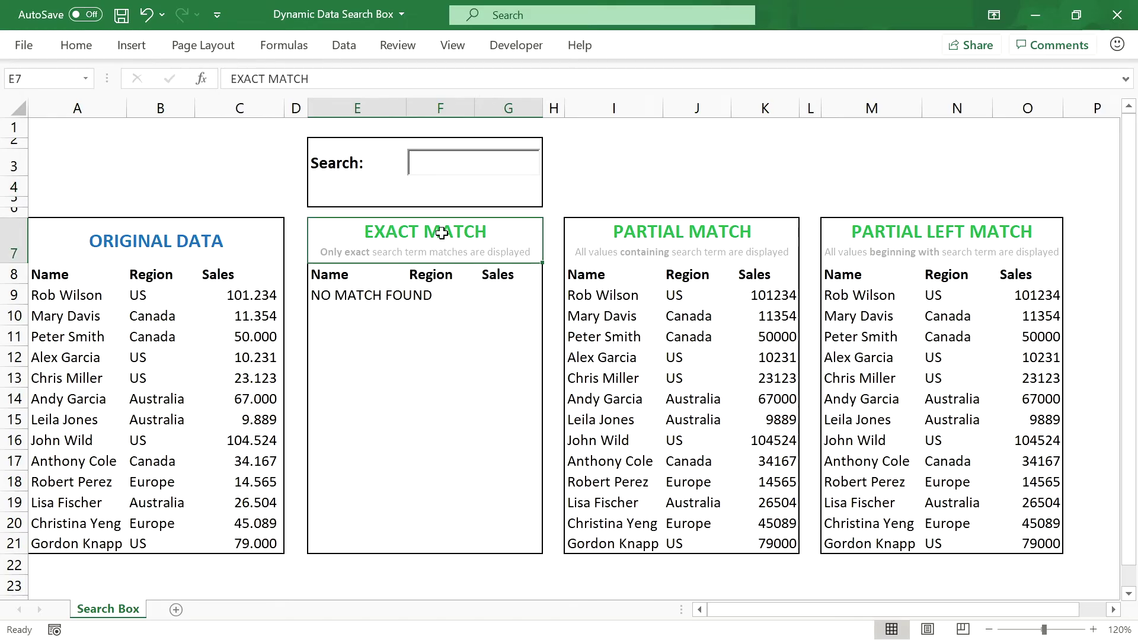
right_click(120, 618)
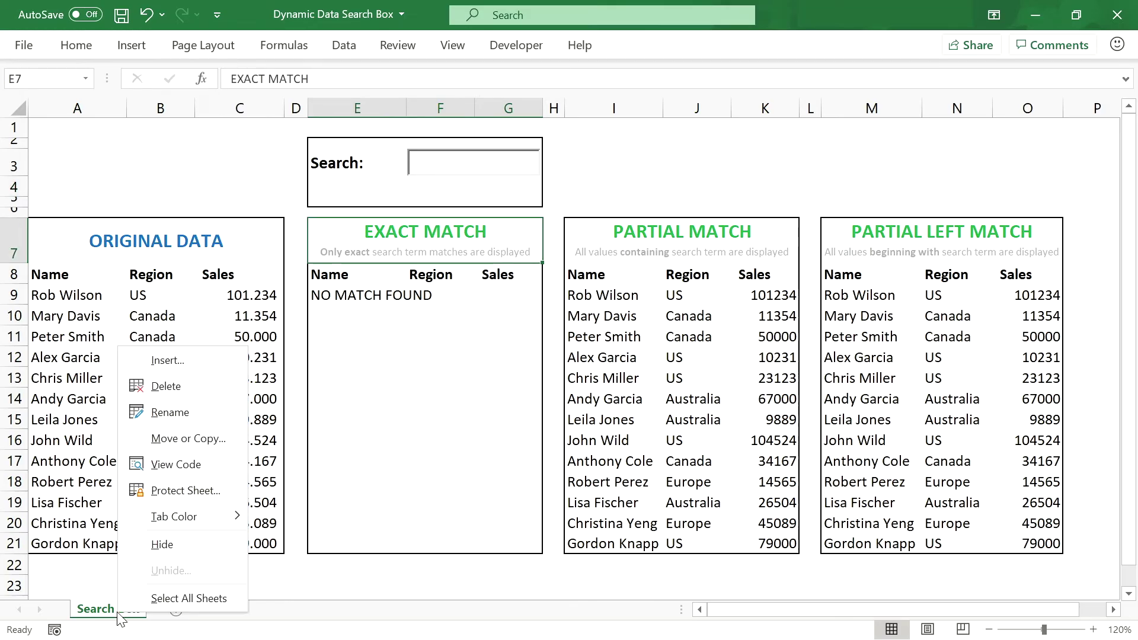
Step: Duplicate the Search Box sheet, placing the copy at the end
left_click(202, 441)
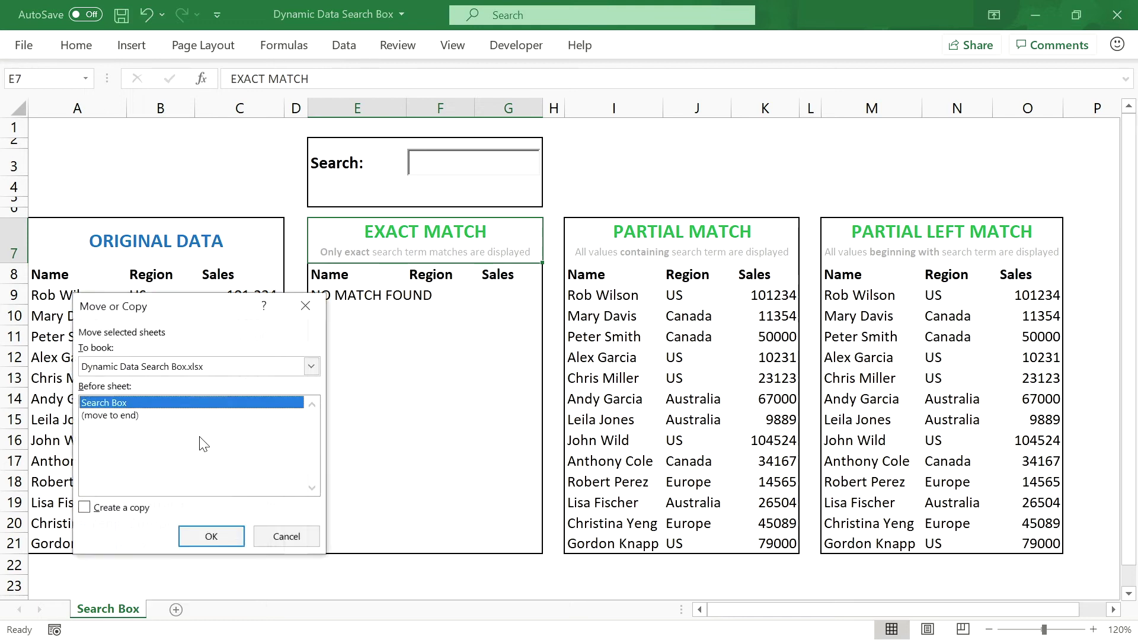
left_click(129, 417)
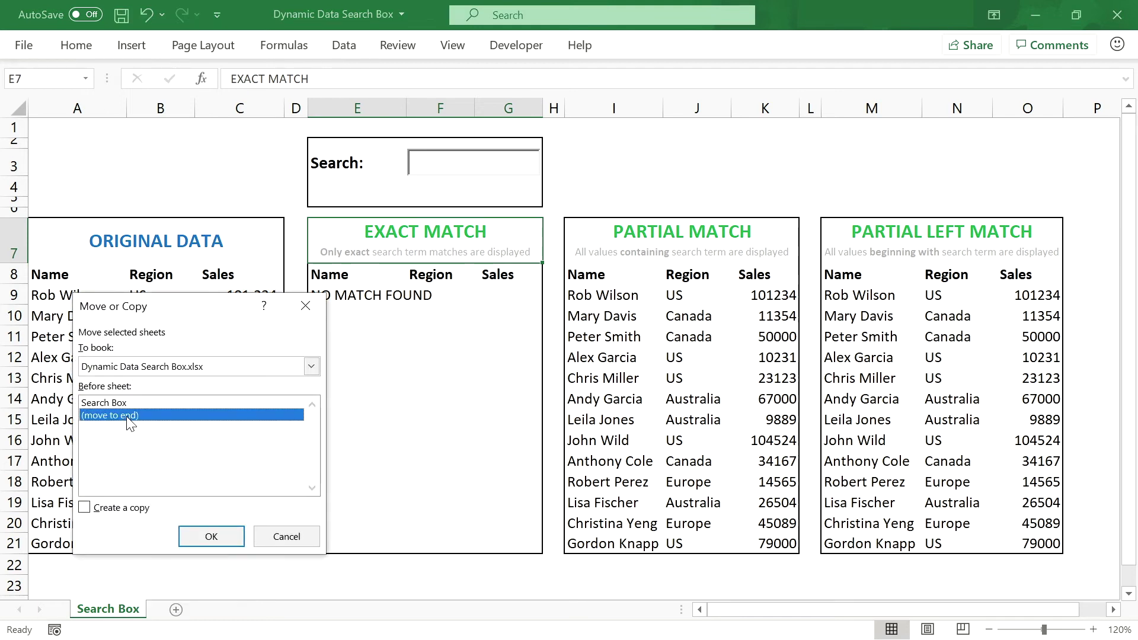
left_click(85, 509)
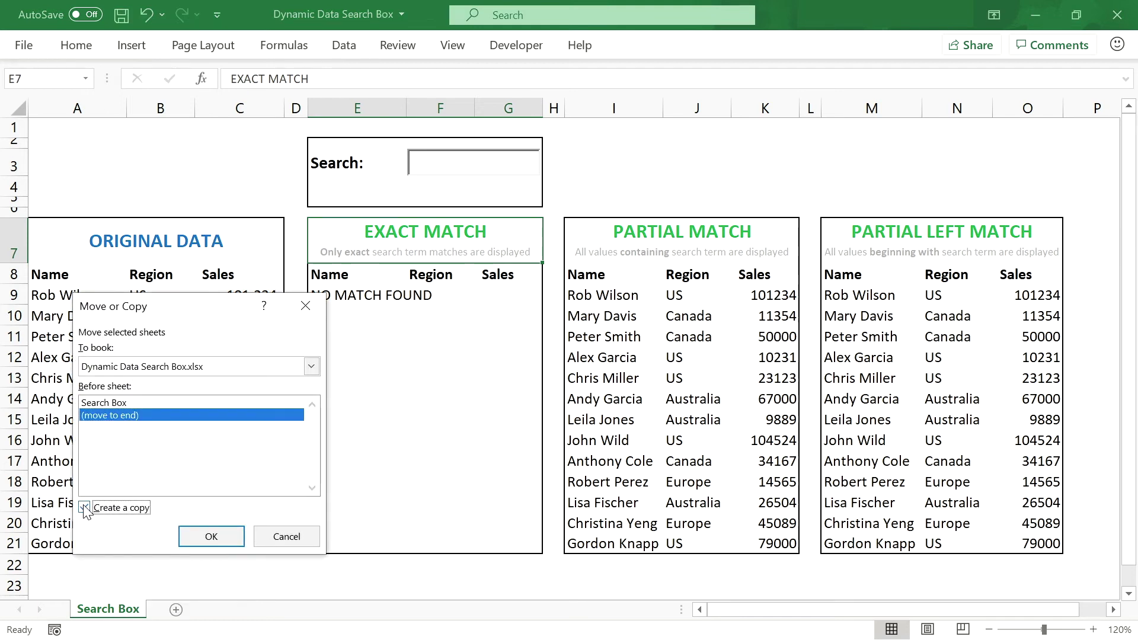
left_click(220, 538)
Step: Rename the copied sheet to 'Search Box - Select Search Mode'
double_click(208, 614)
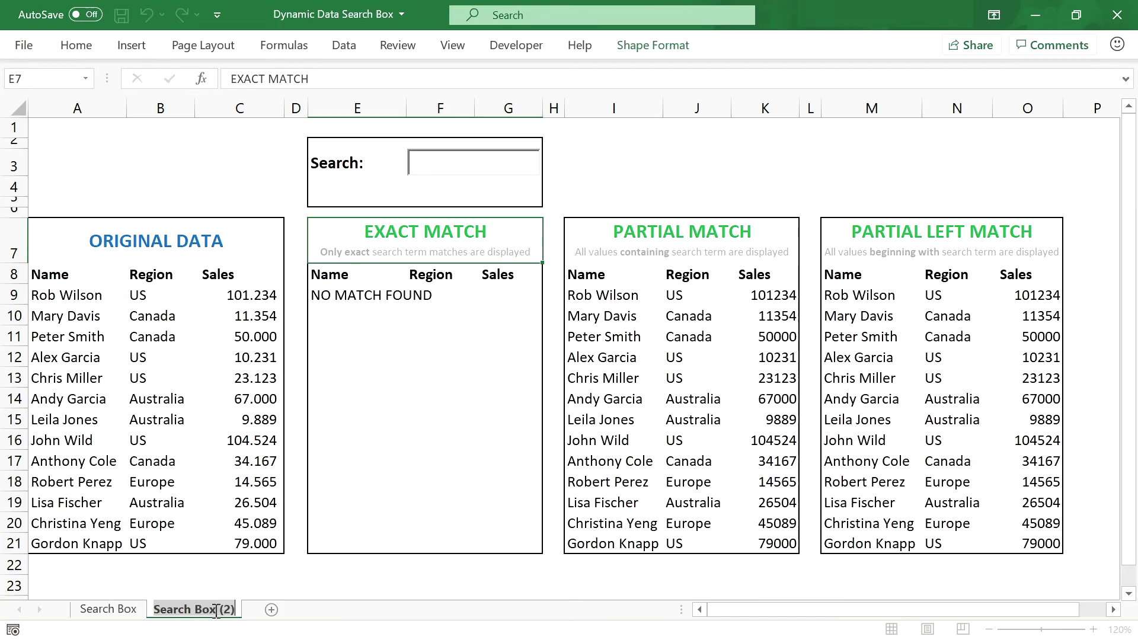
left_click_drag(218, 613, 252, 616)
type("-")
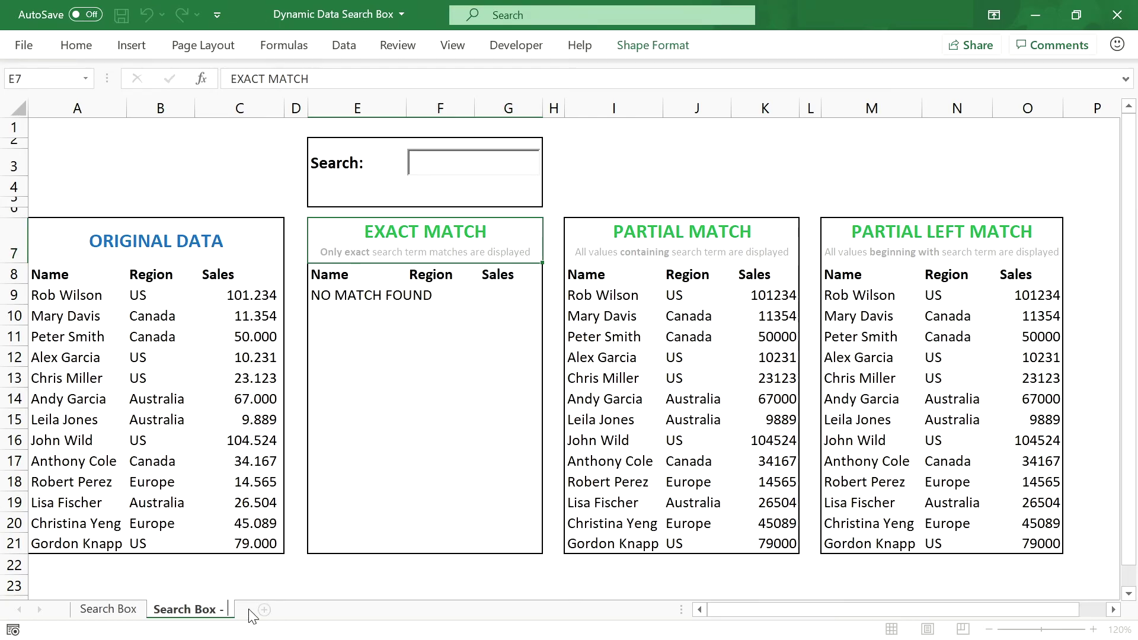
type(" Select Search Mode")
key("Return")
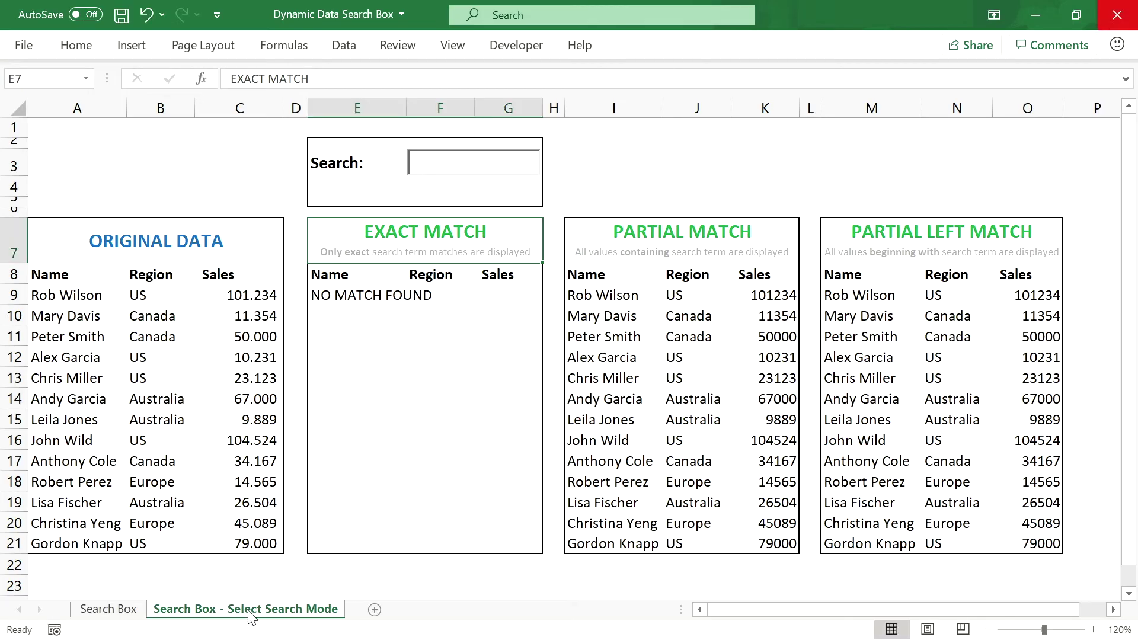
Step: Enter the label 'Search Mode:' in cell E4
left_click(348, 186)
type("Search Mode")
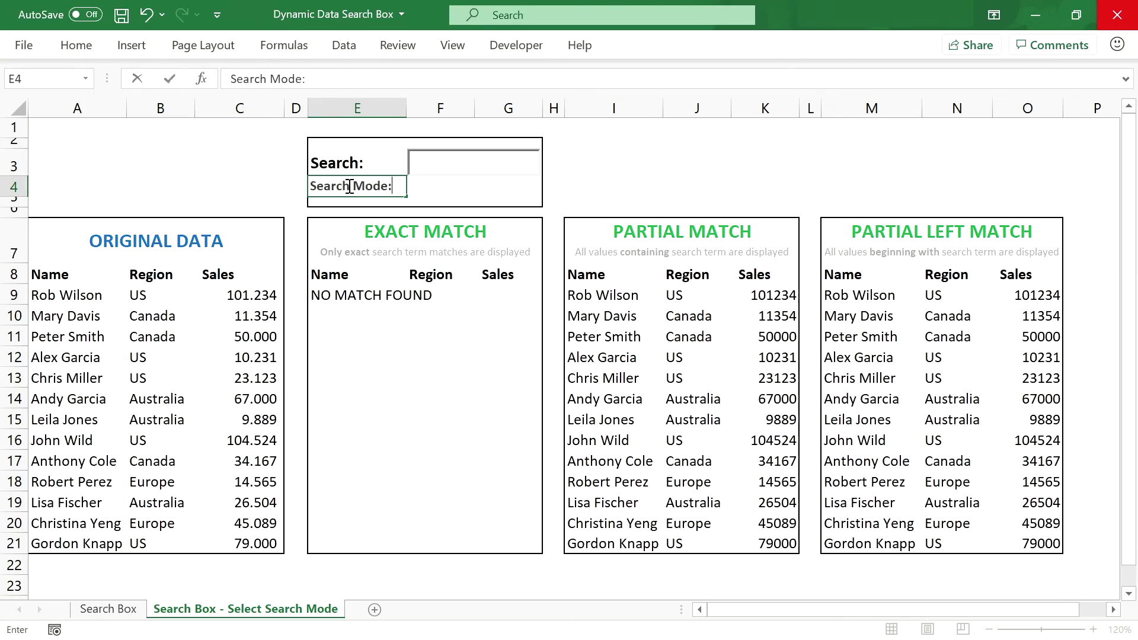
type(":")
key("Tab")
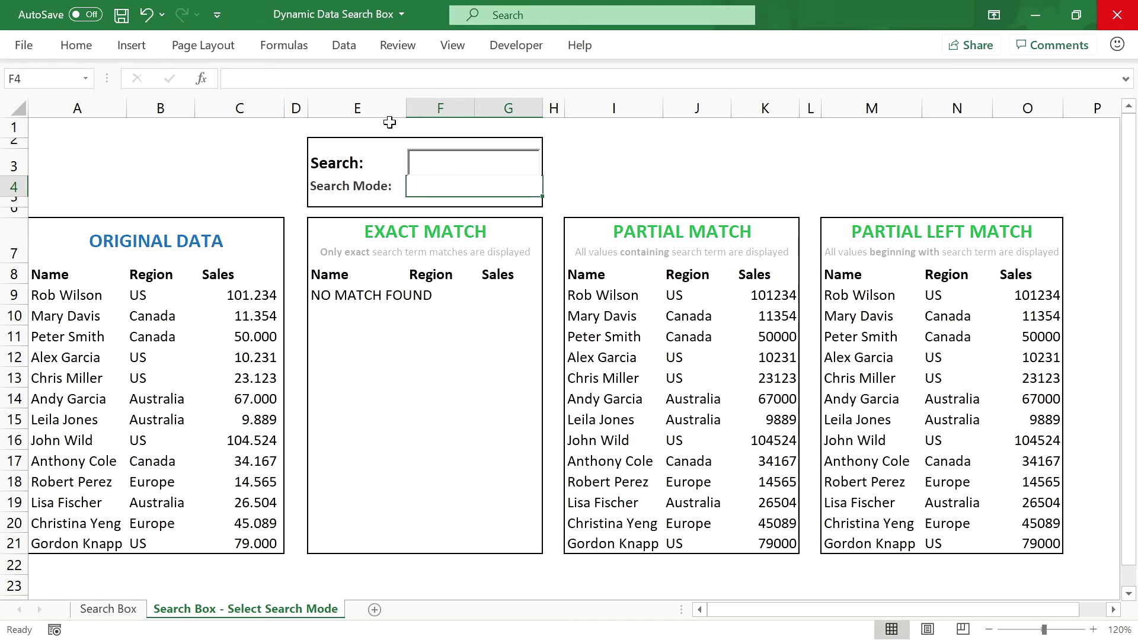
Step: Give F4 List validation with source 'Exact Match;Partial Match;Partial Left Match'
left_click(344, 48)
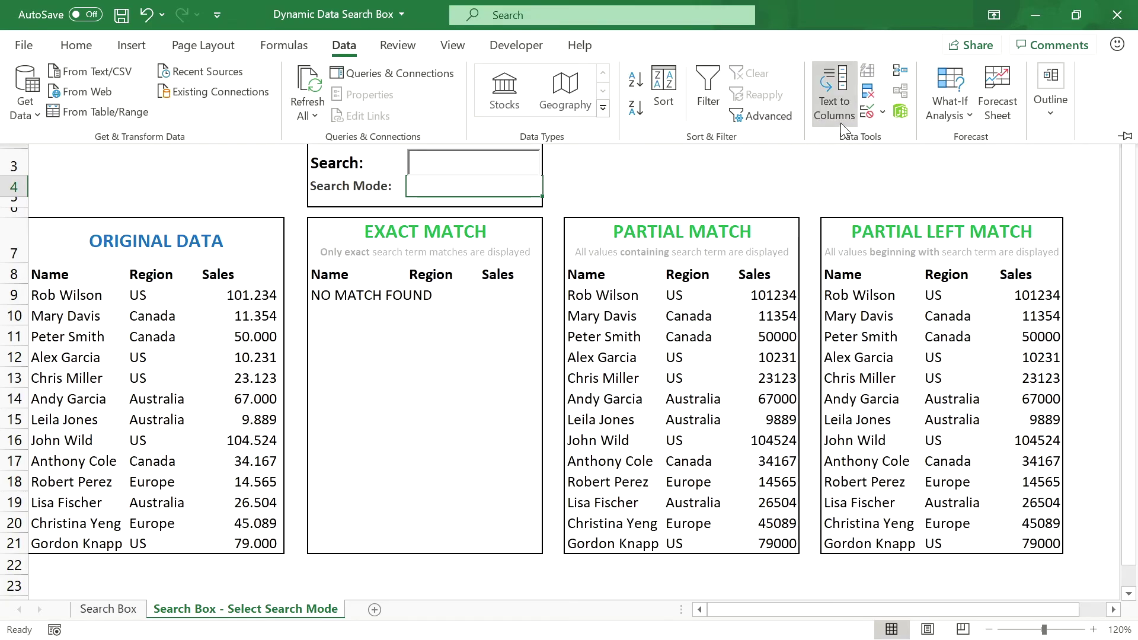
left_click(883, 113)
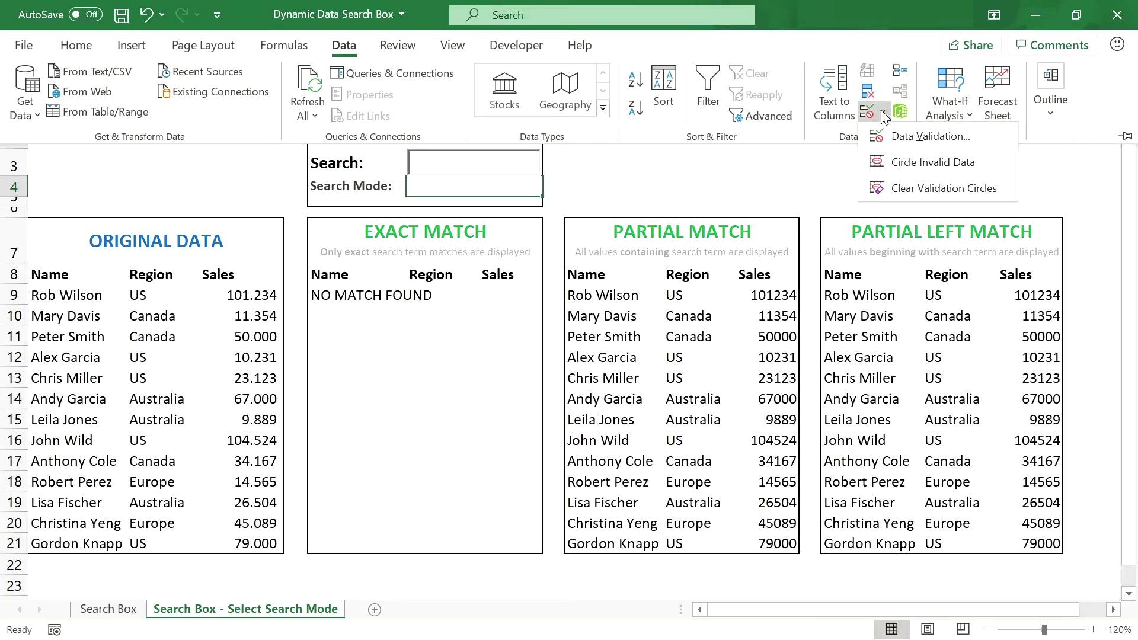
left_click(901, 136)
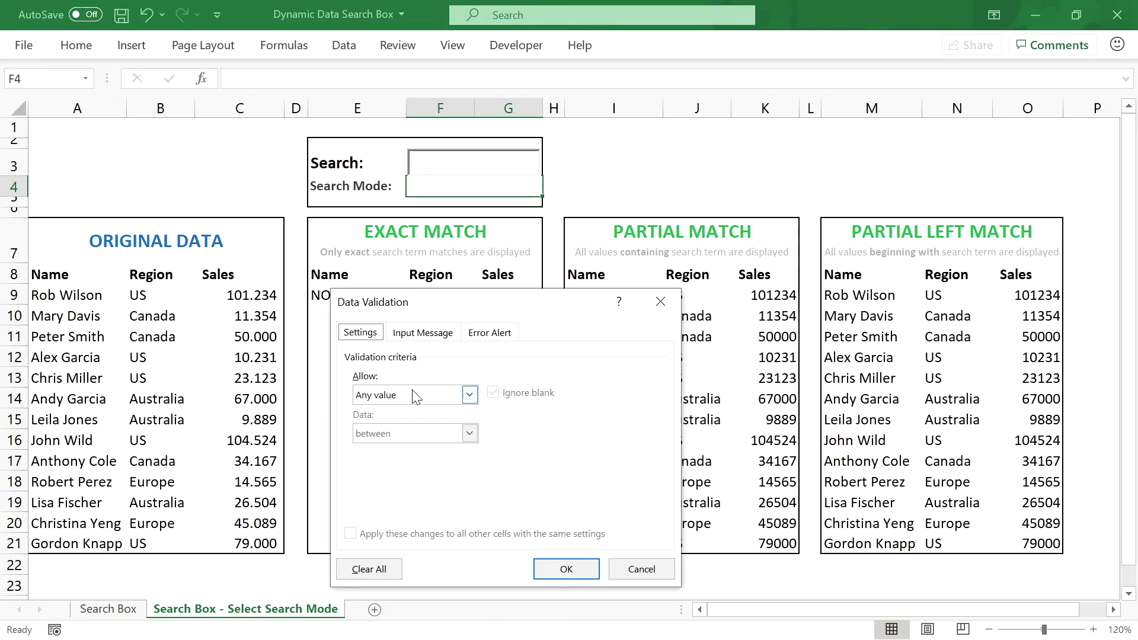
left_click(469, 395)
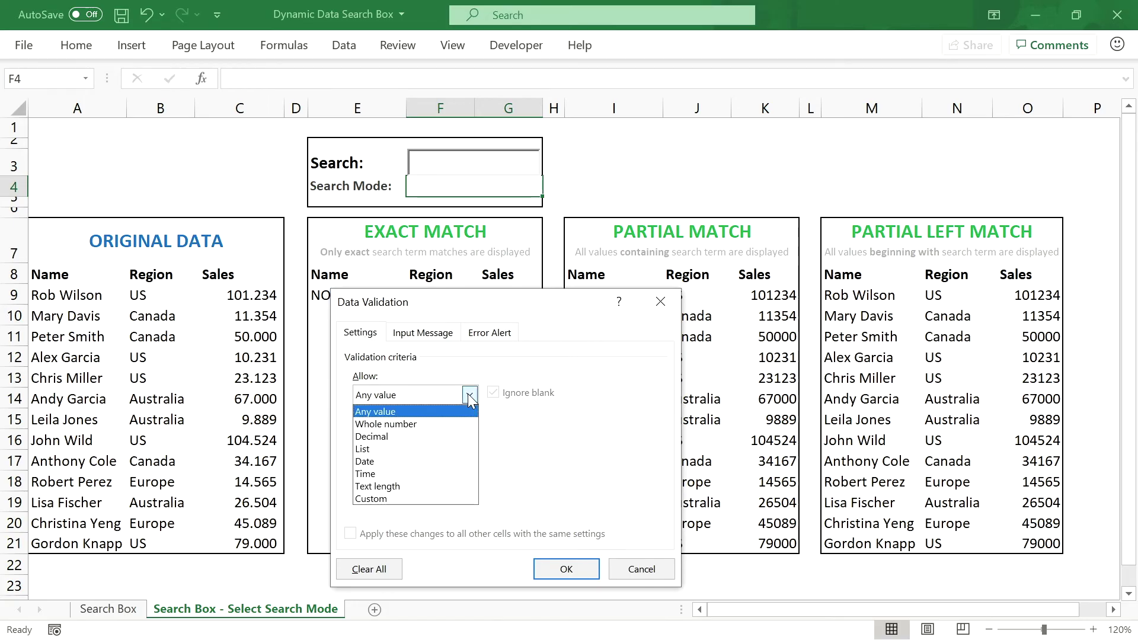
left_click(461, 448)
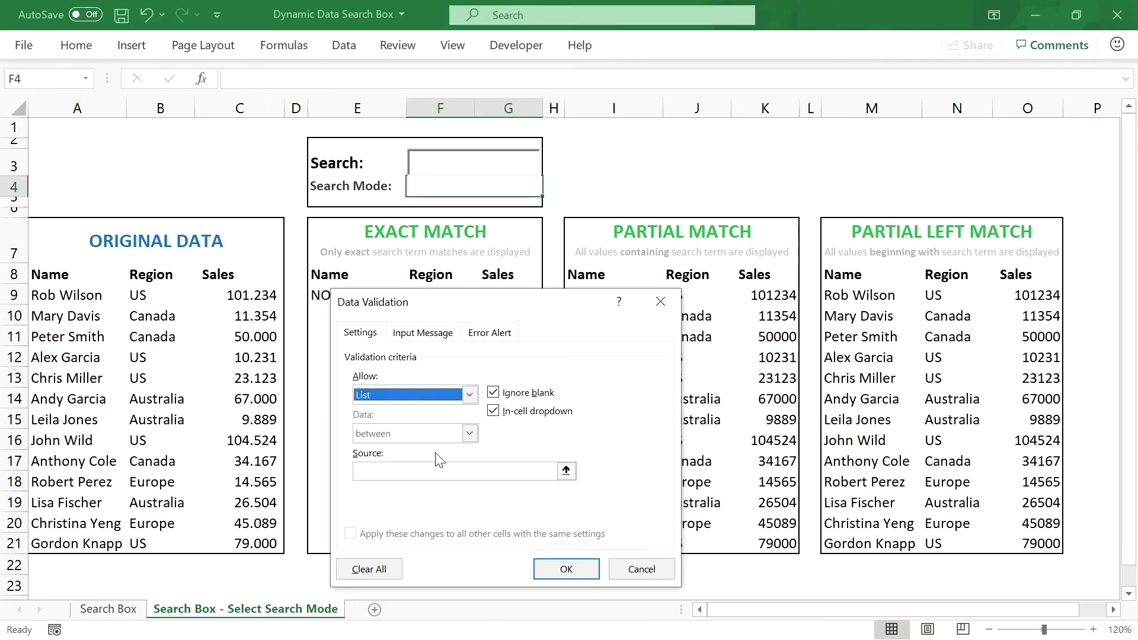
left_click(450, 472)
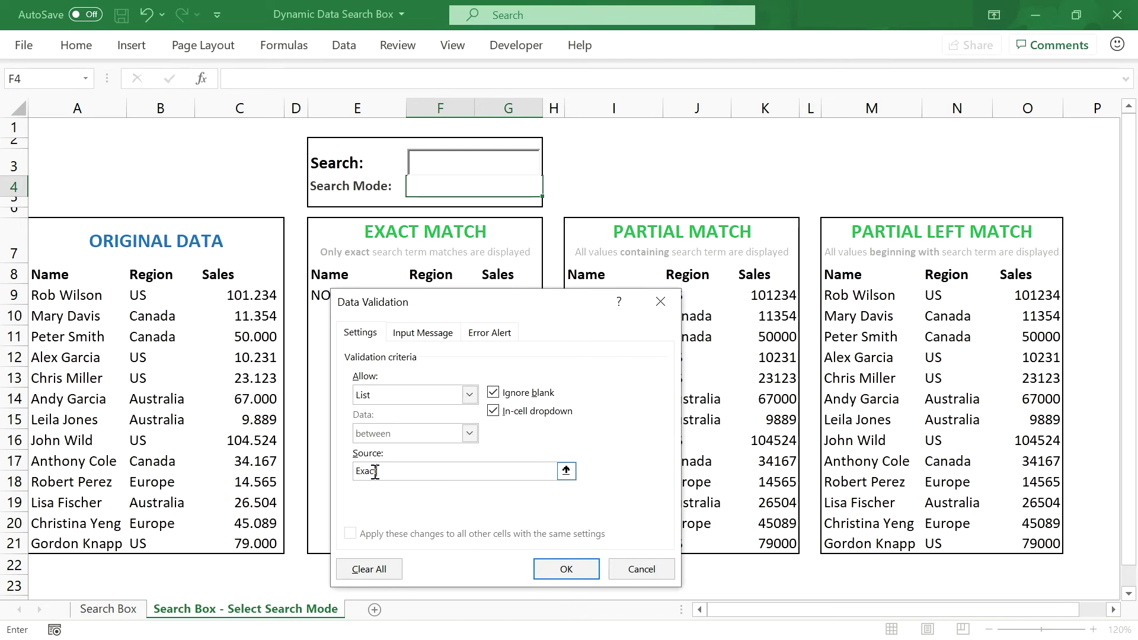
type("Exact Match;Partial Match;")
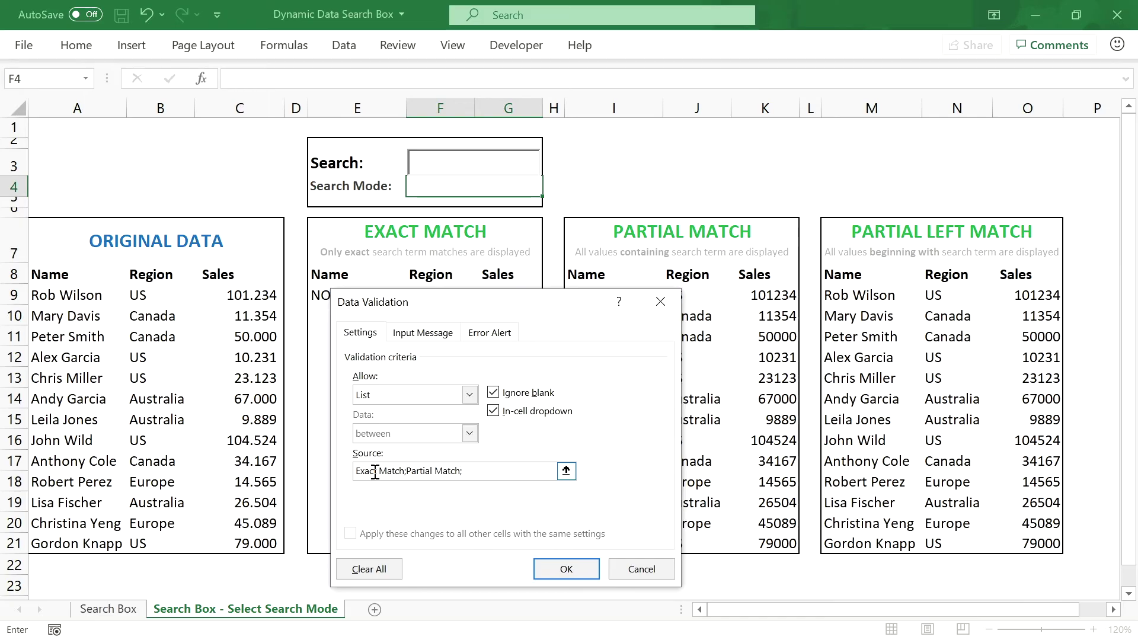
type("Partial Left Match")
Step: Apply the F4 dropdown and test Partial Match and Partial Left Match, ending on Exact Match
key("Return")
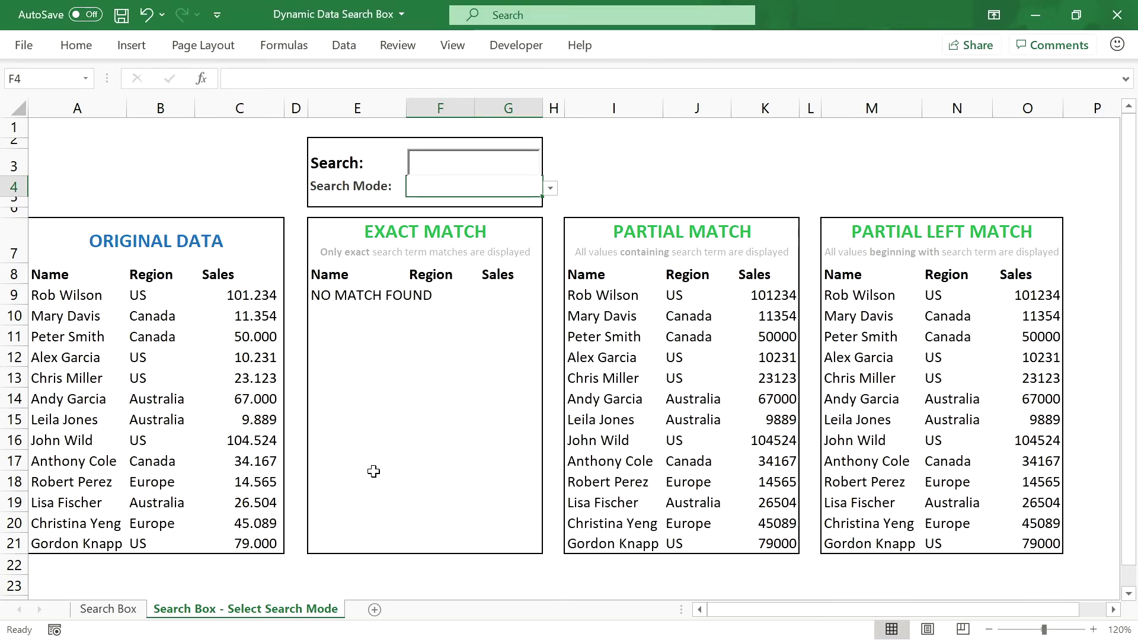
left_click(550, 188)
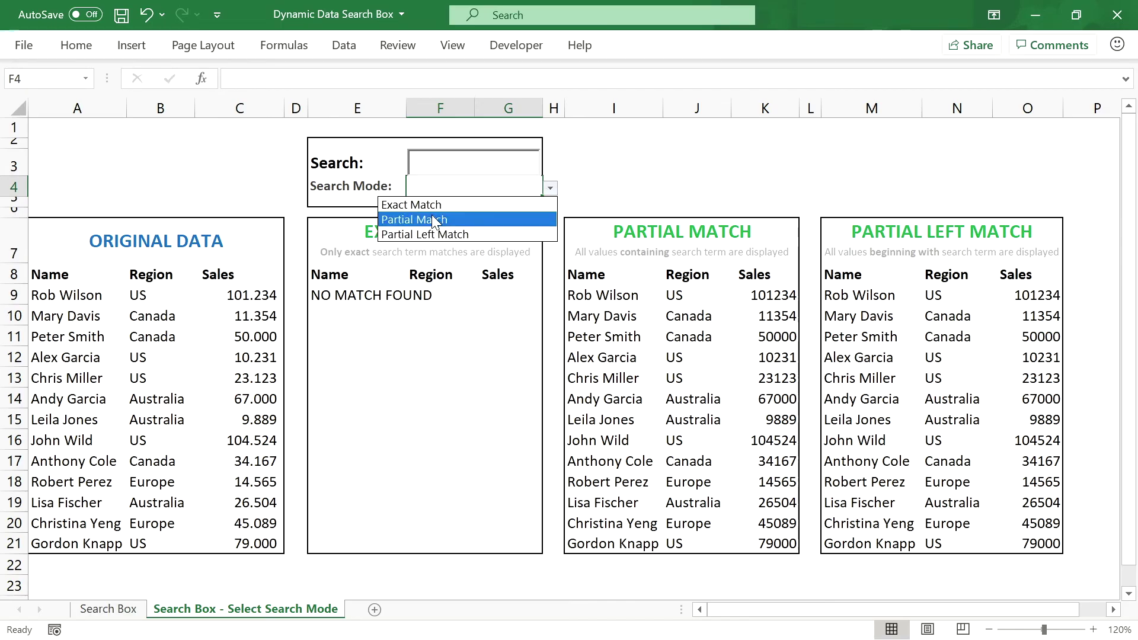
left_click(434, 220)
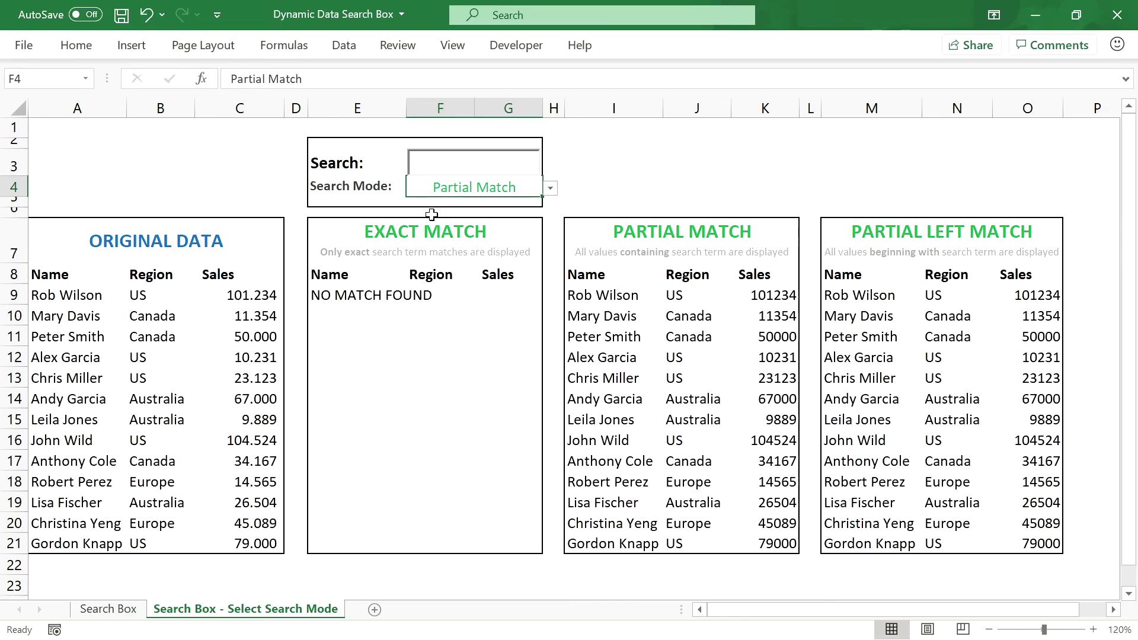
left_click(550, 188)
left_click(513, 233)
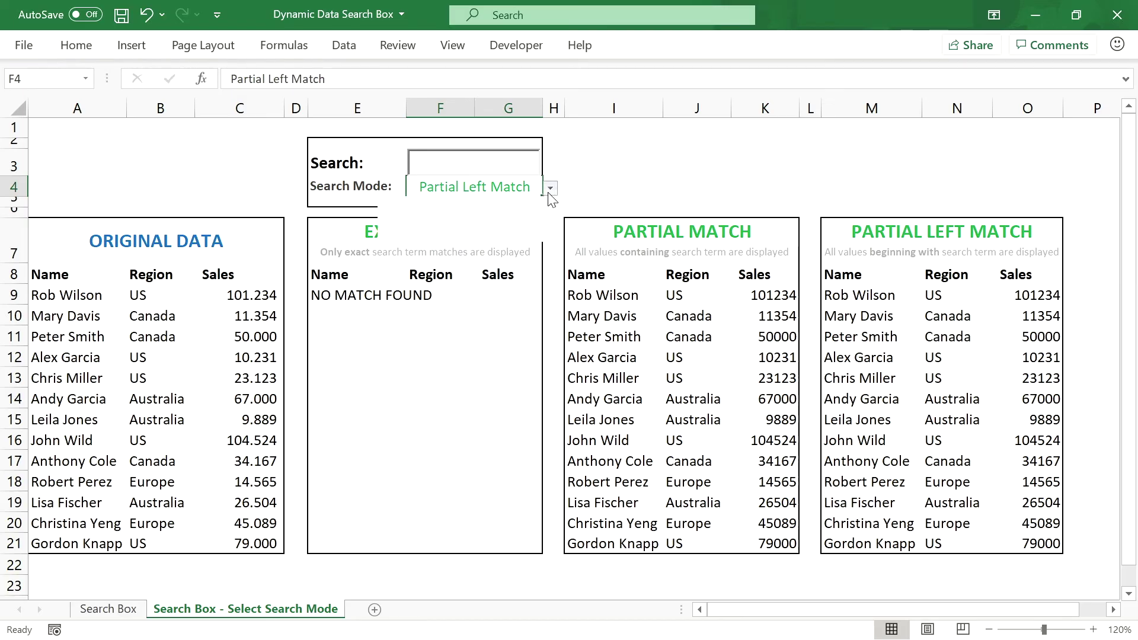
left_click(550, 188)
left_click(500, 200)
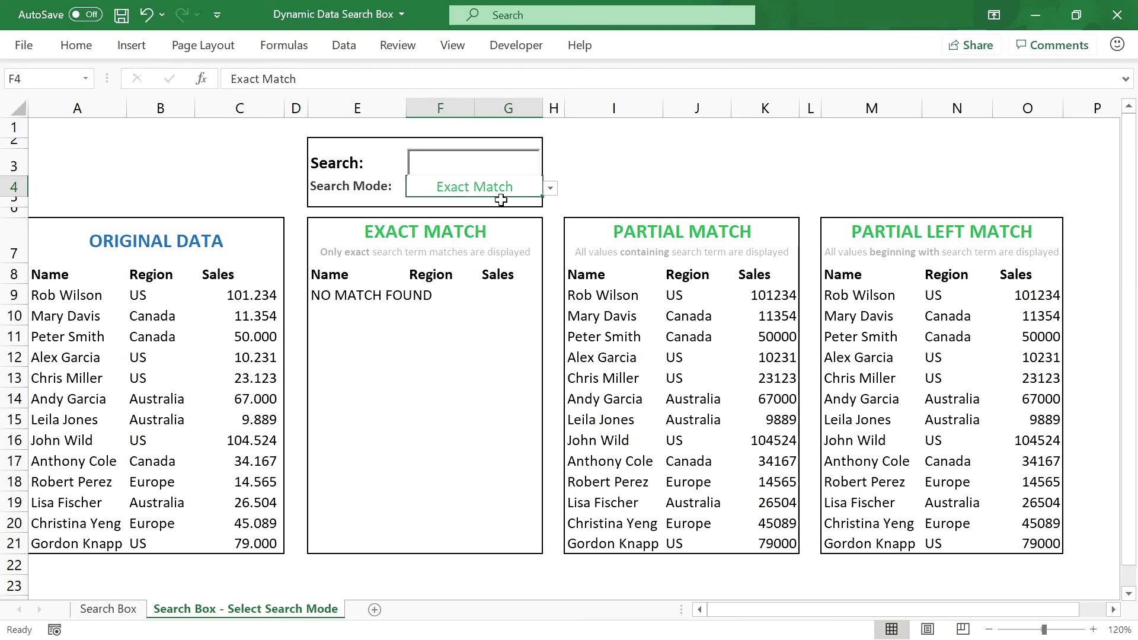
Step: Retitle the EXACT MATCH heading to 'SEARCH RESULTS' and middle-align it
left_click(437, 230)
type("SEARCH R")
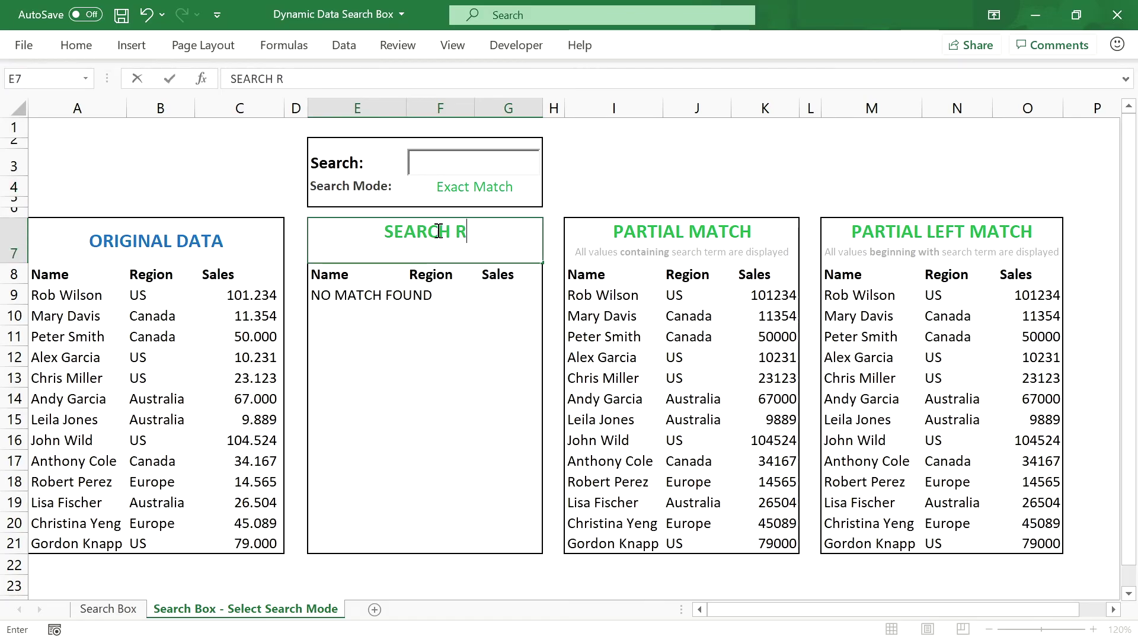
type("ESULTS")
key("Return")
left_click(439, 231)
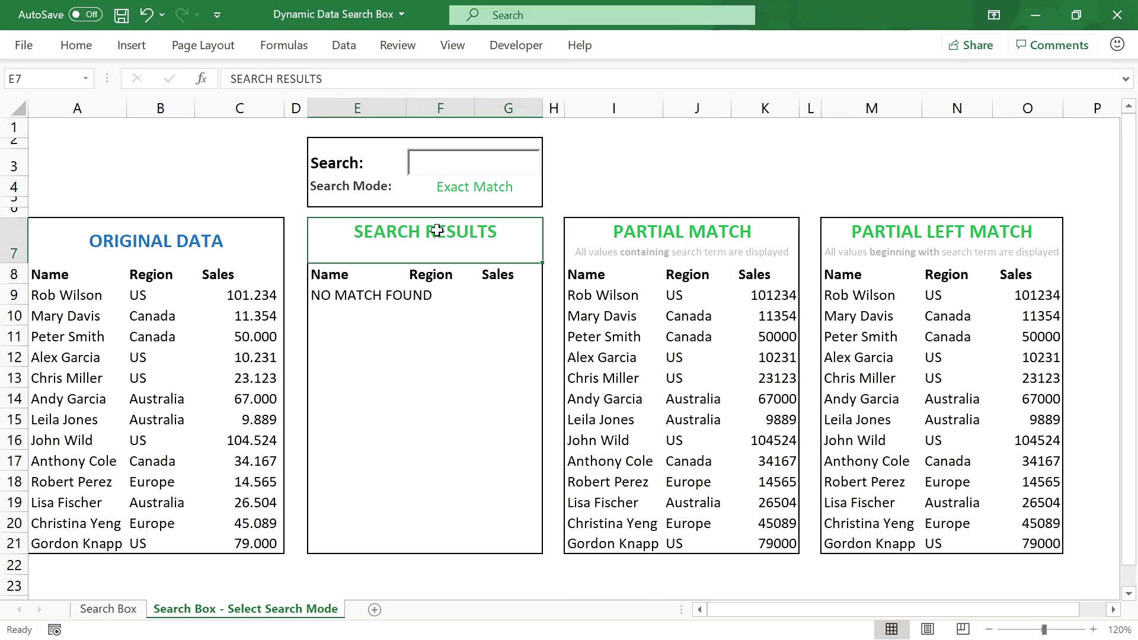
left_click(76, 45)
left_click(313, 79)
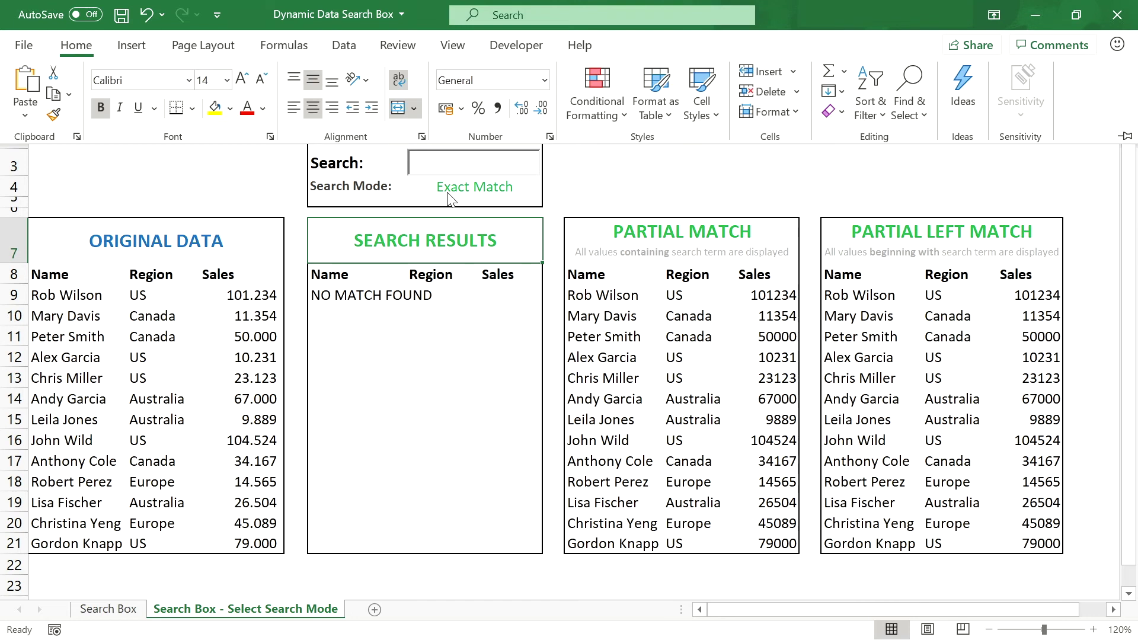
Step: Rewrite E9 as =IFS(F4="Exact Match";FILTER(...);F4="Partial Match";0)
left_click(340, 294)
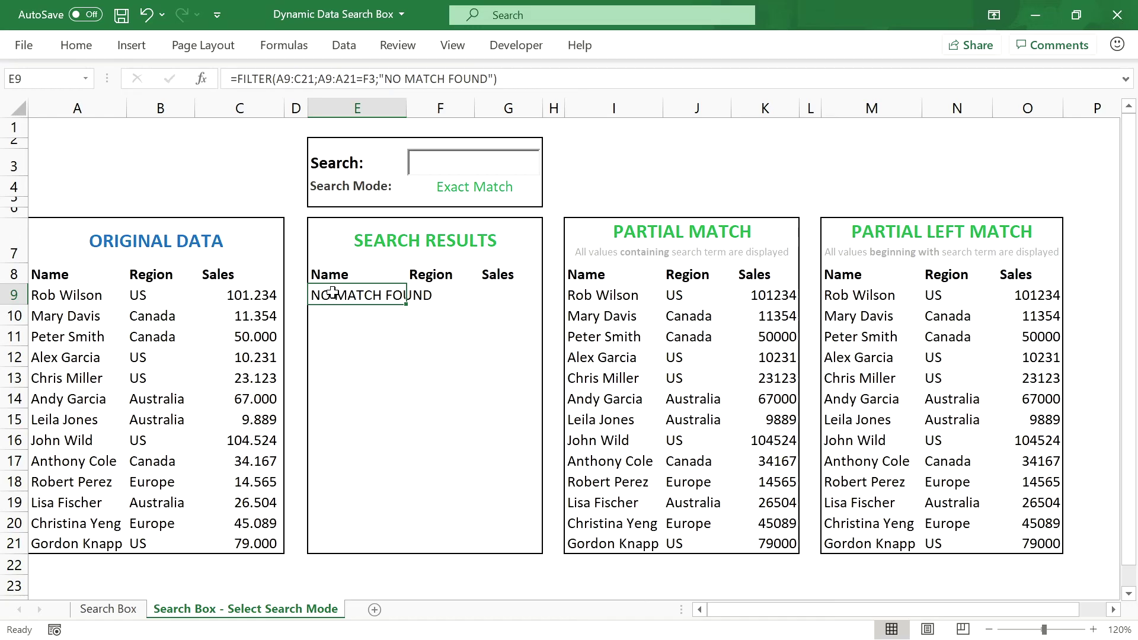
left_click(238, 80)
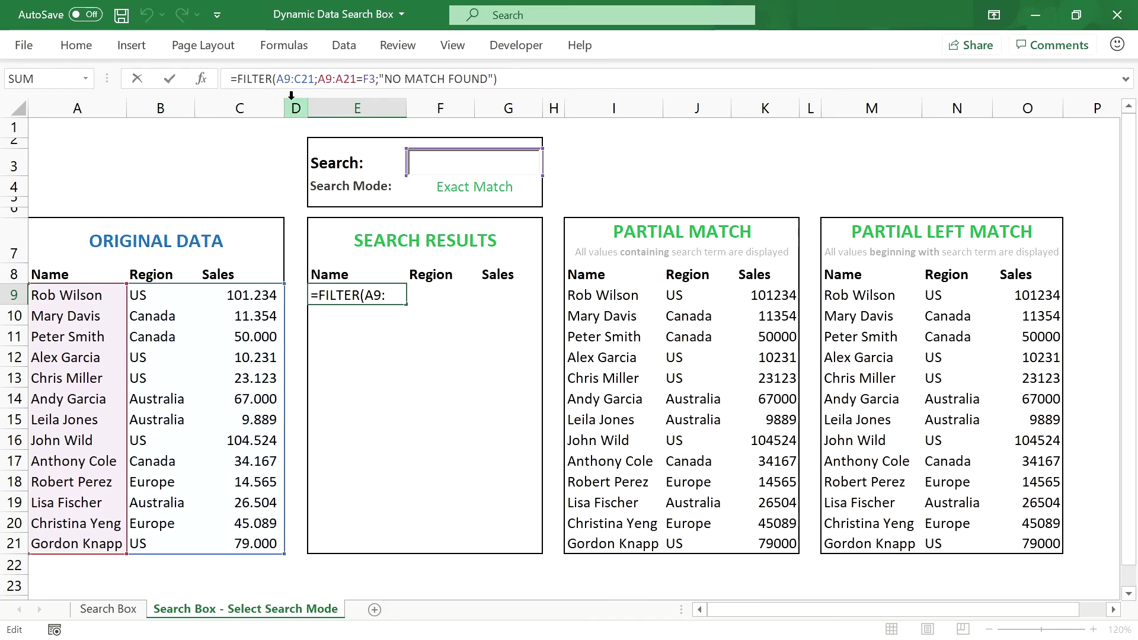
type("IF")
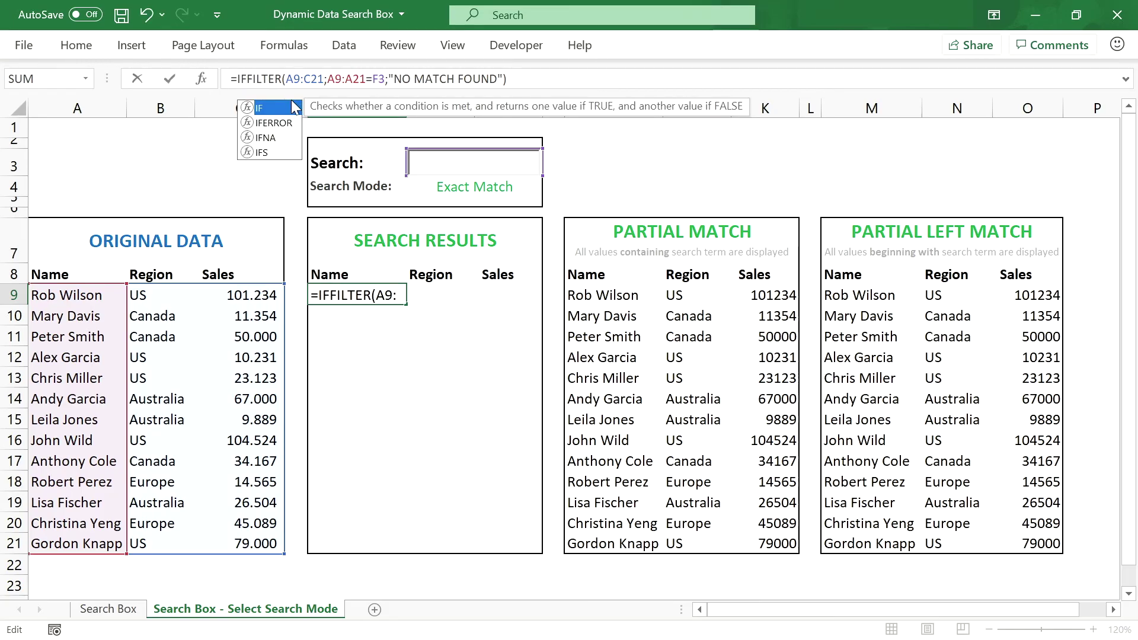
type("S")
double_click(292, 103)
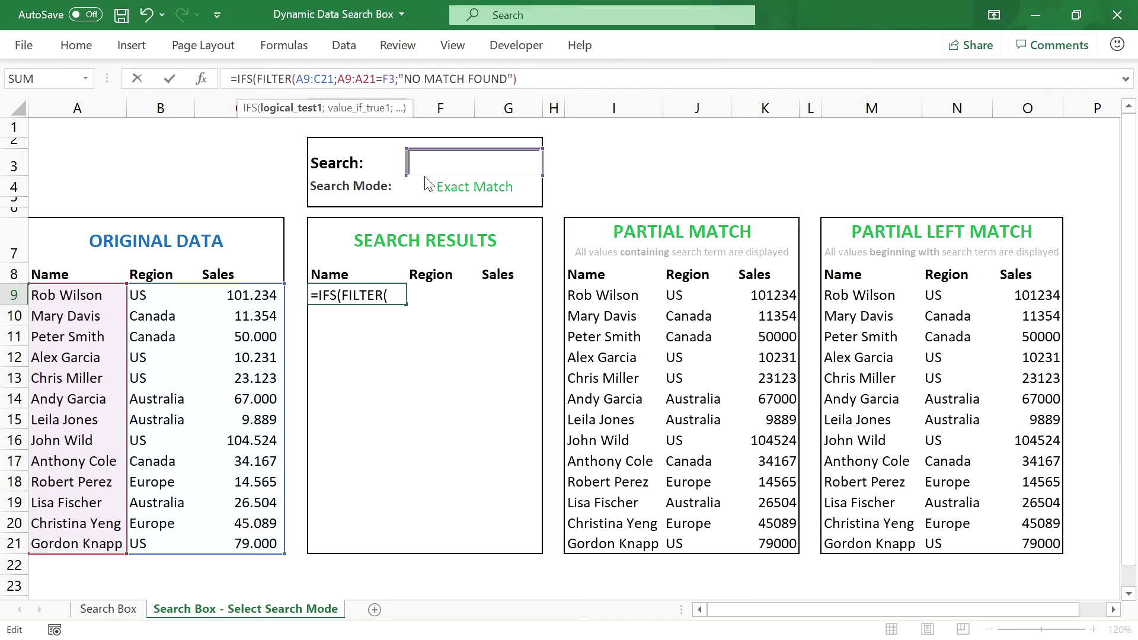
left_click(264, 79)
type("F")
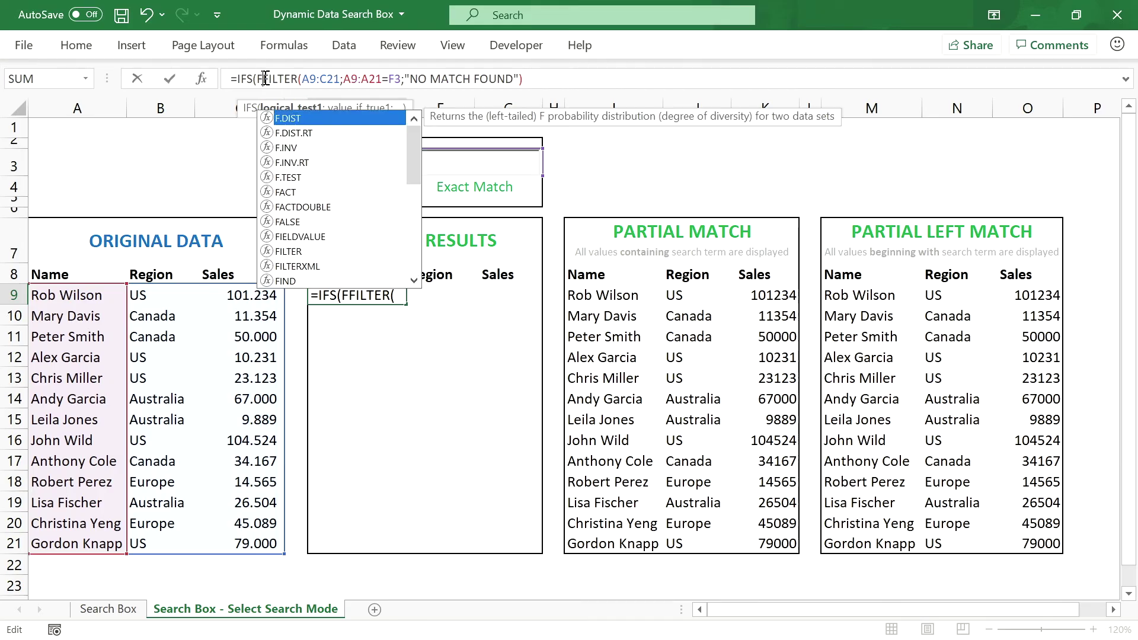
type("4=\"E")
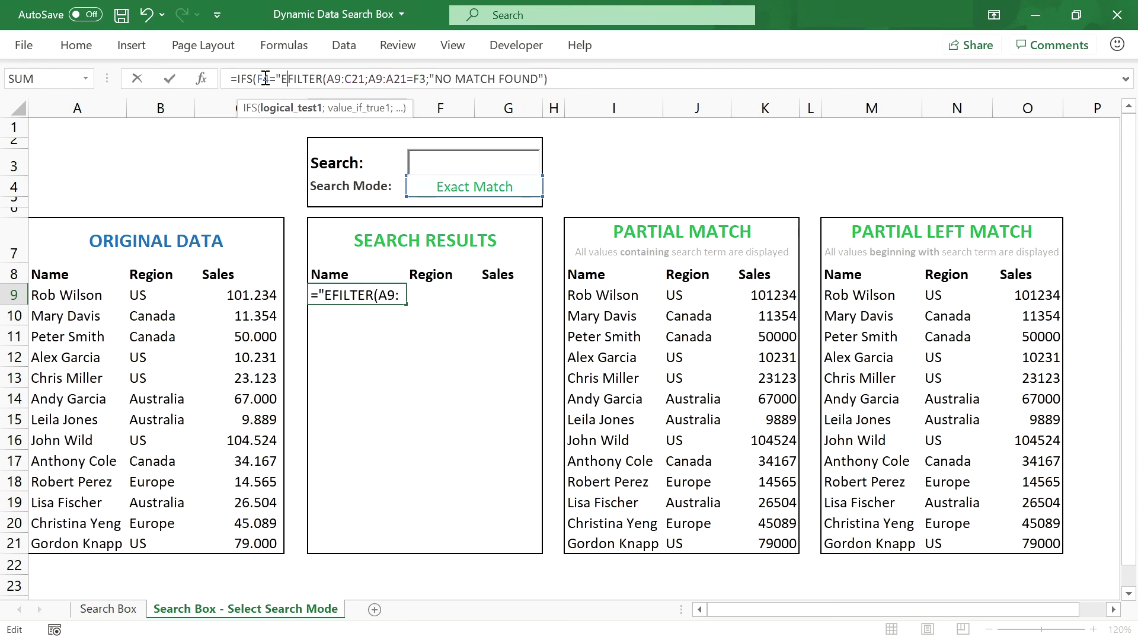
type("xact Match\"")
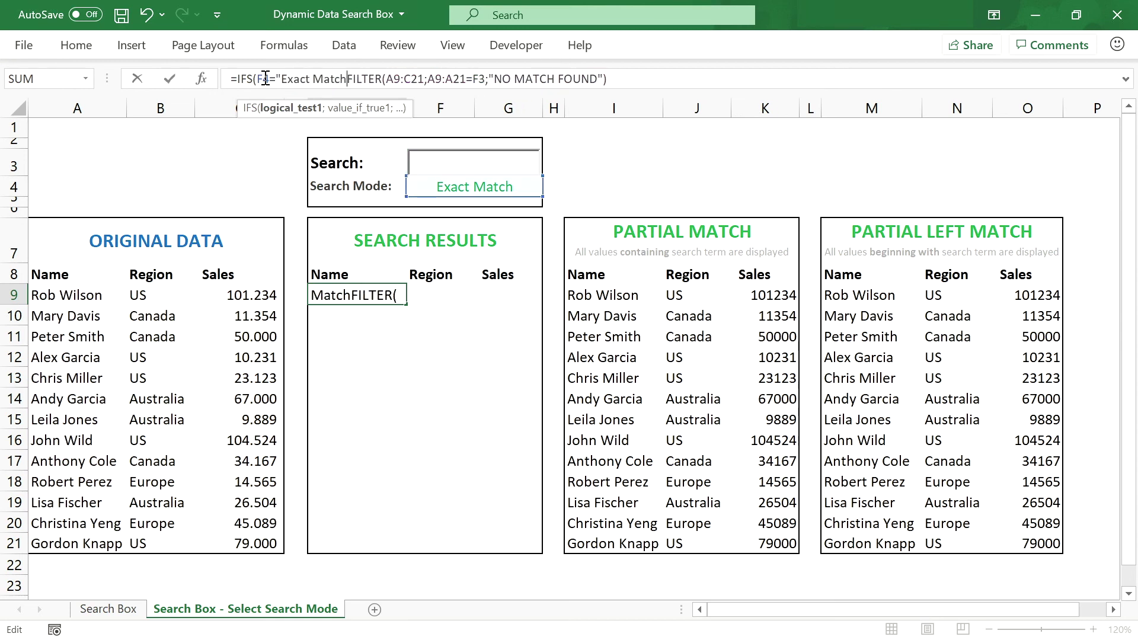
type(";")
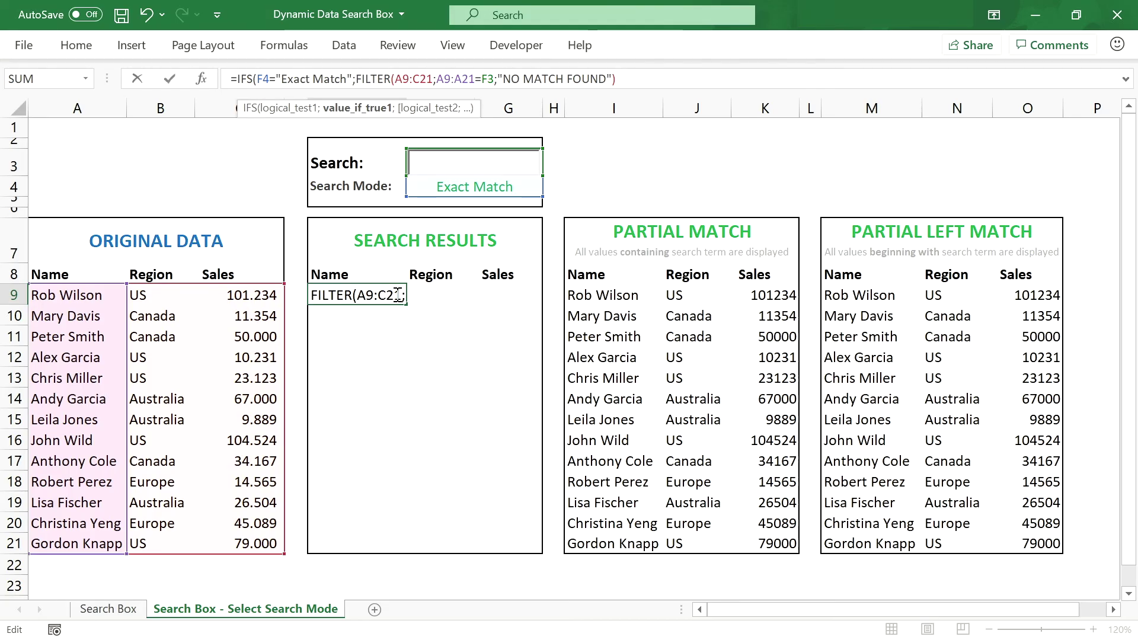
left_click(653, 81)
type(";")
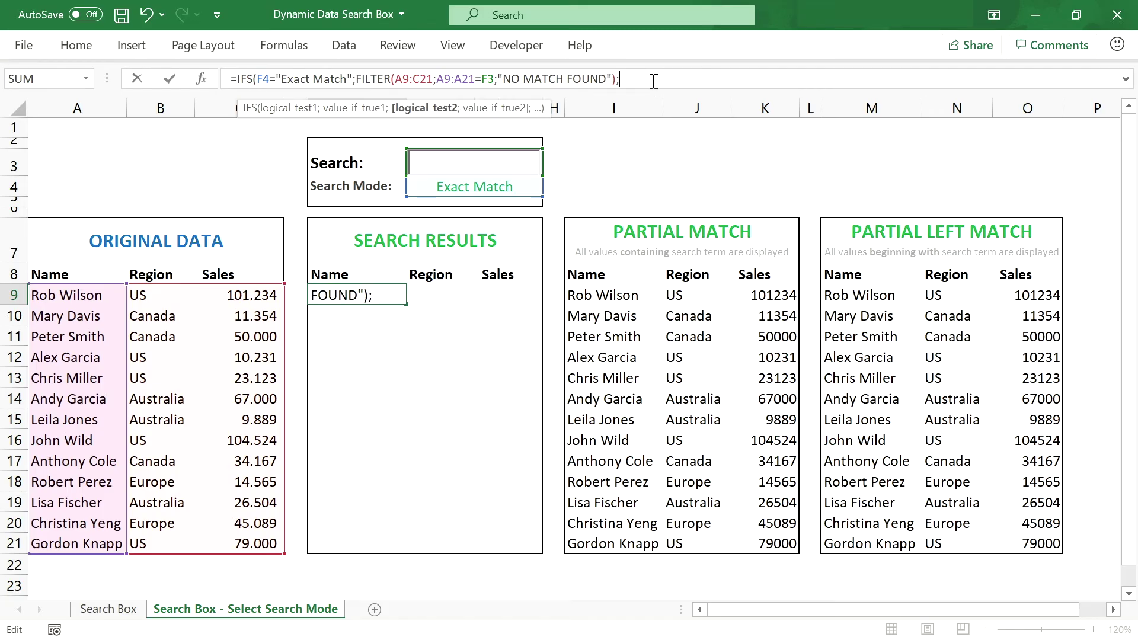
type("F4=\"")
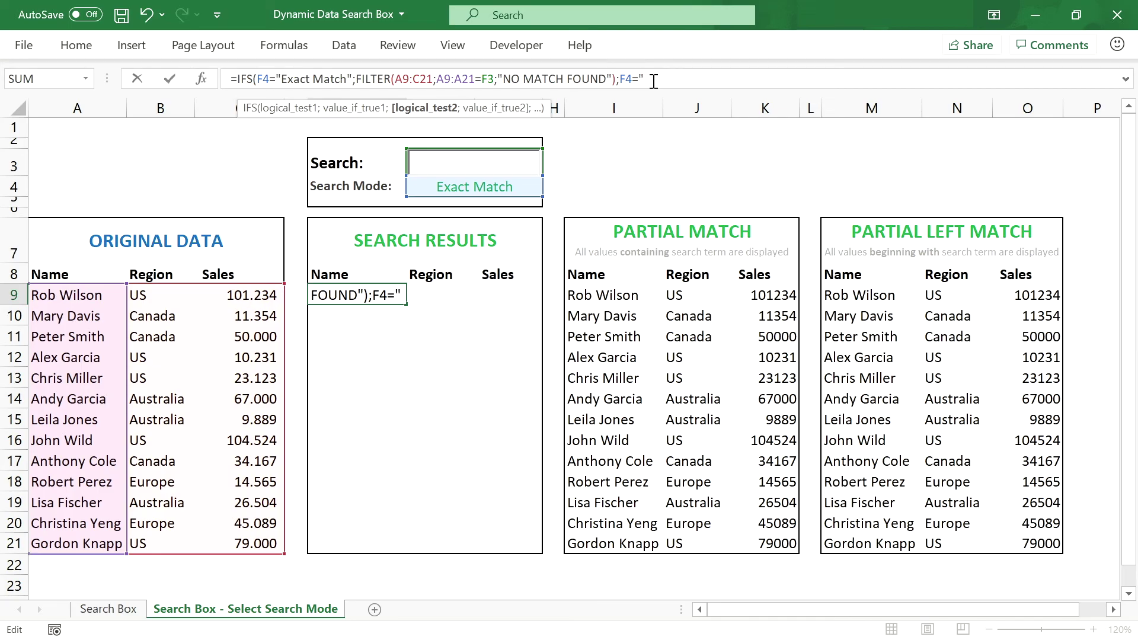
type("Partial Match")
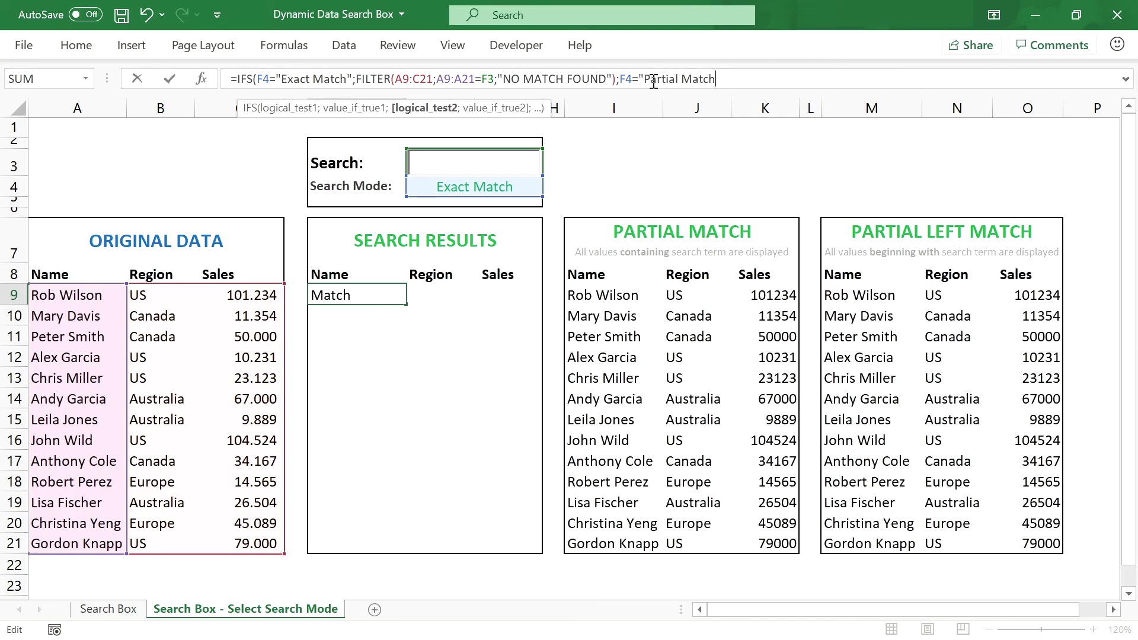
type("\";")
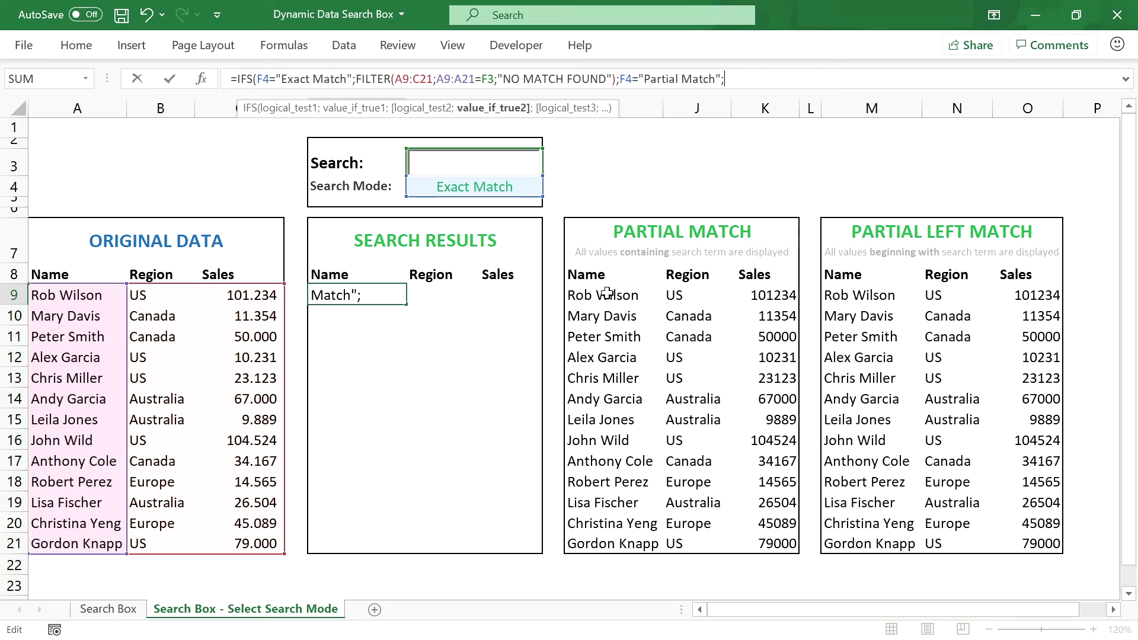
type("0")
Step: Replace the placeholder 0 in E9's IFS with I9's partial-match FILTER formula
key("Return")
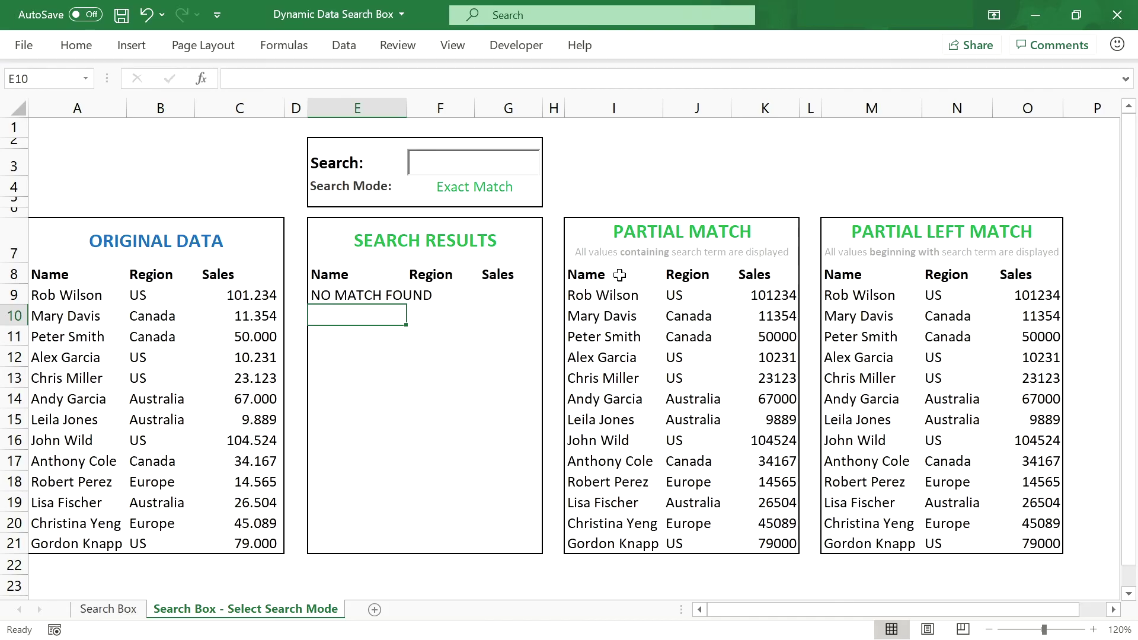
left_click(610, 292)
mouse_move(637, 79)
left_mouse_down()
mouse_move(231, 83)
mouse_move(621, 73)
left_mouse_up()
key("ctrl+c")
key("Escape")
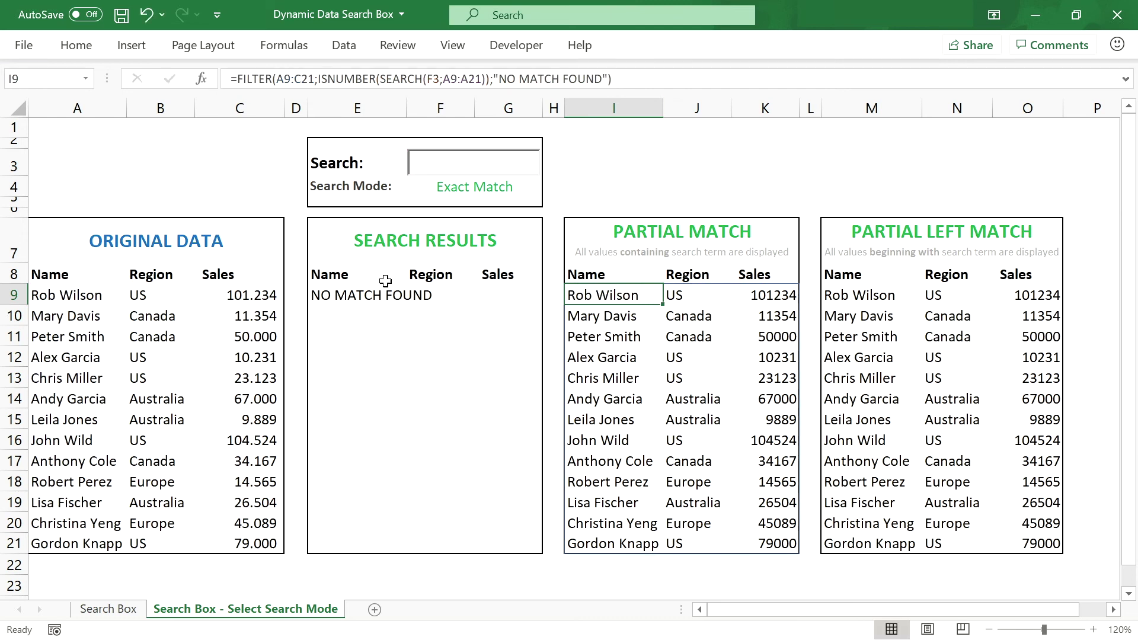
left_click(352, 293)
double_click(728, 79)
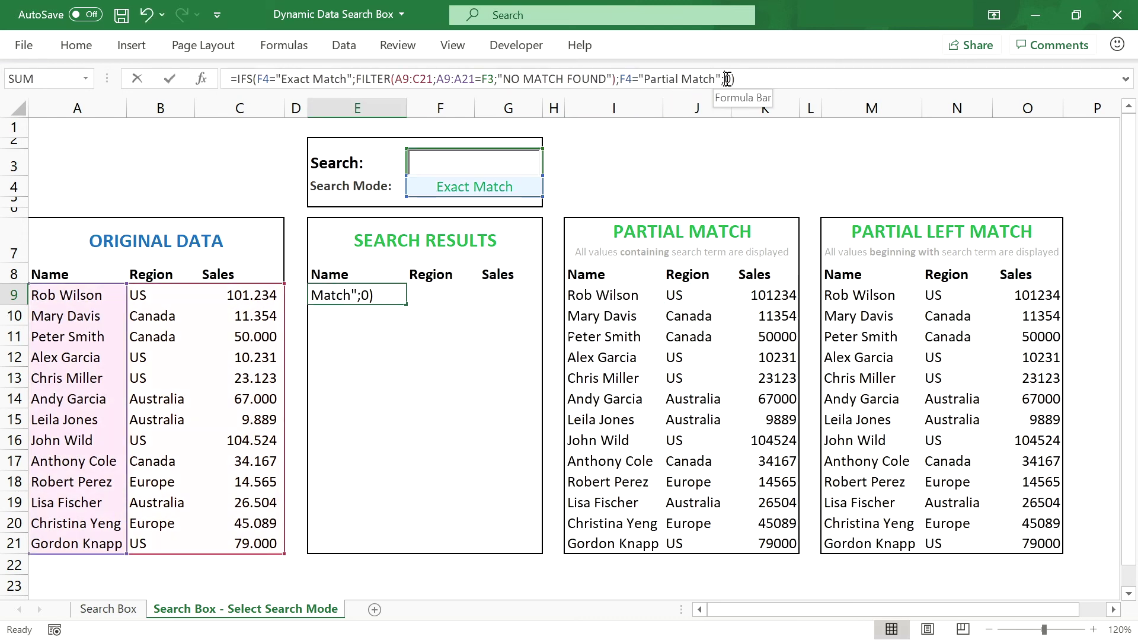
key("ctrl+v")
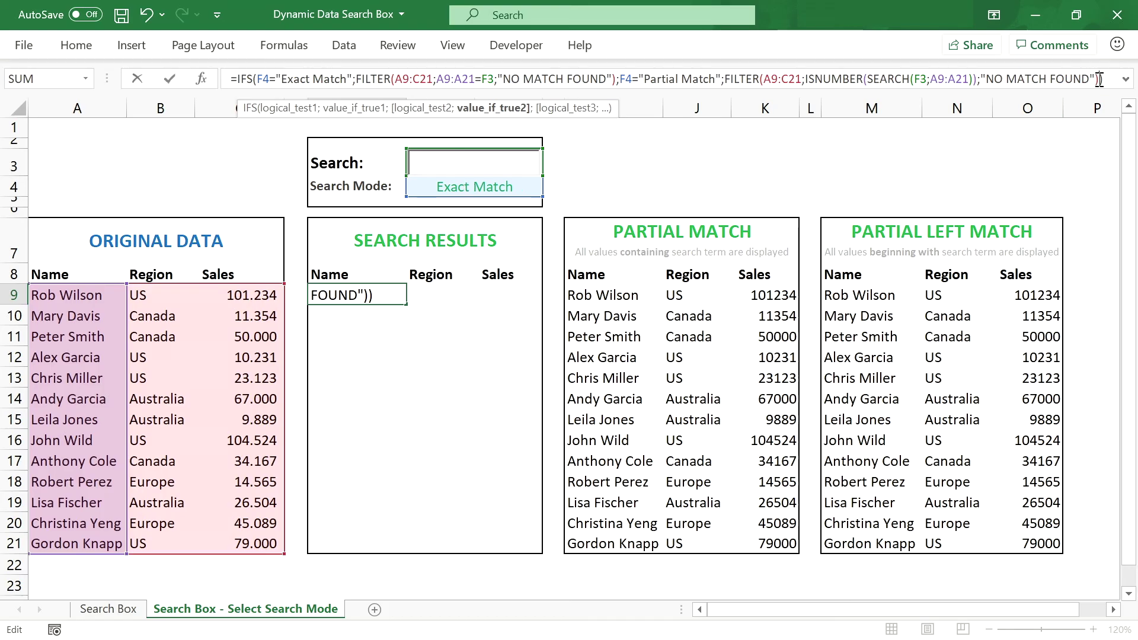
key("Return")
Step: Append F4="Partial Left Match" with M9's left-match FILTER as the third IFS condition
left_click(872, 295)
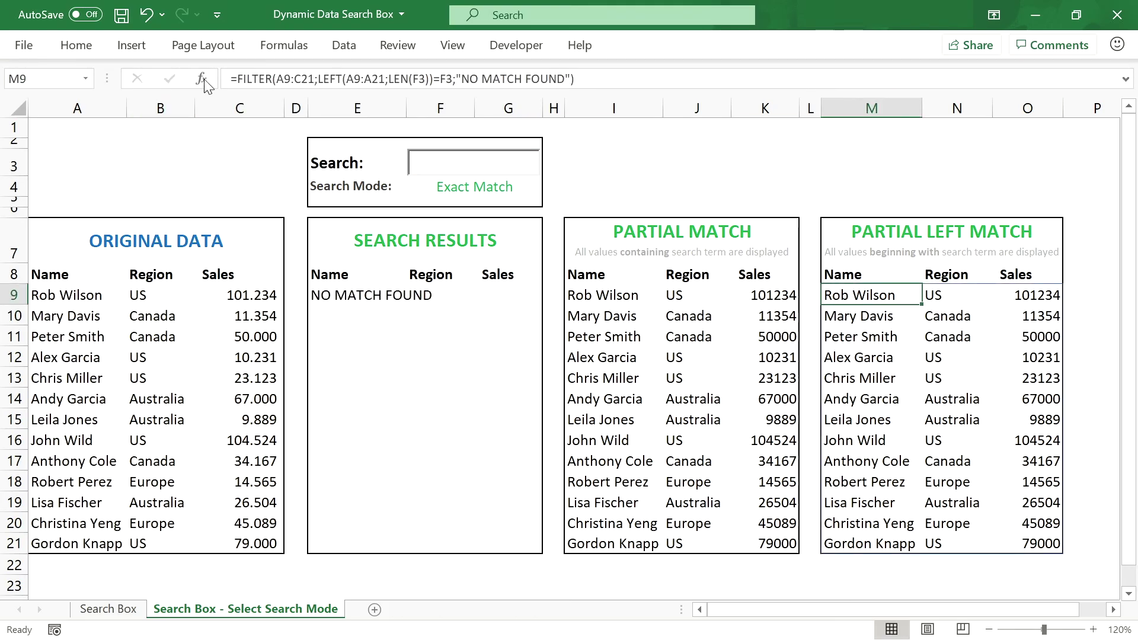
left_click(237, 78)
left_click_drag(238, 79, 592, 79)
key("ctrl+c")
key("Escape")
left_click(325, 297)
left_click(1126, 80)
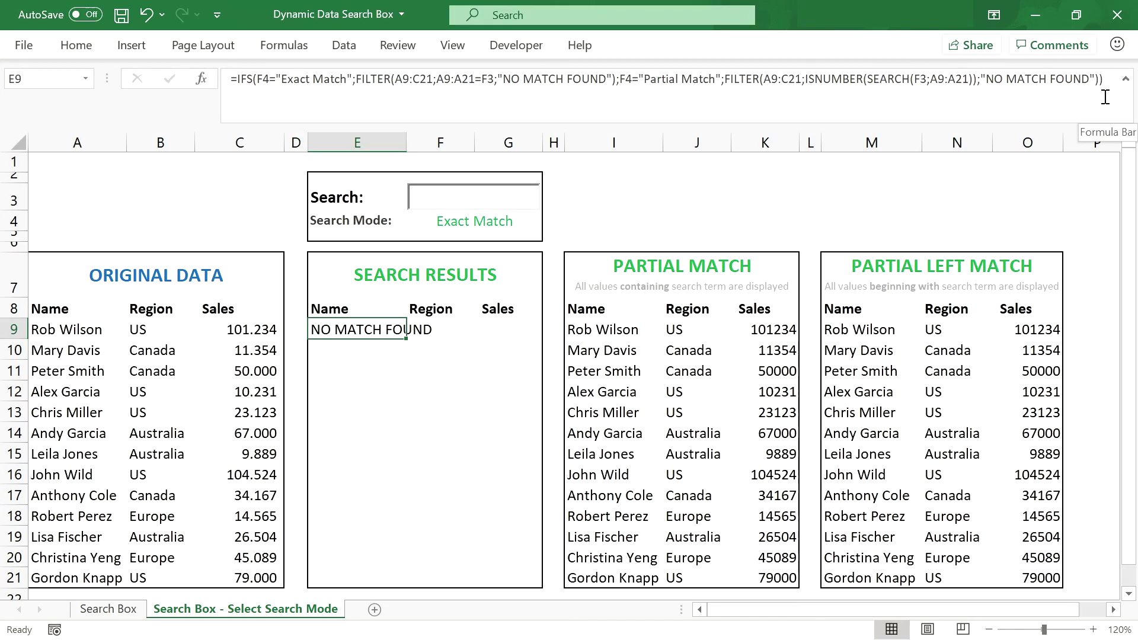
left_click(1101, 77)
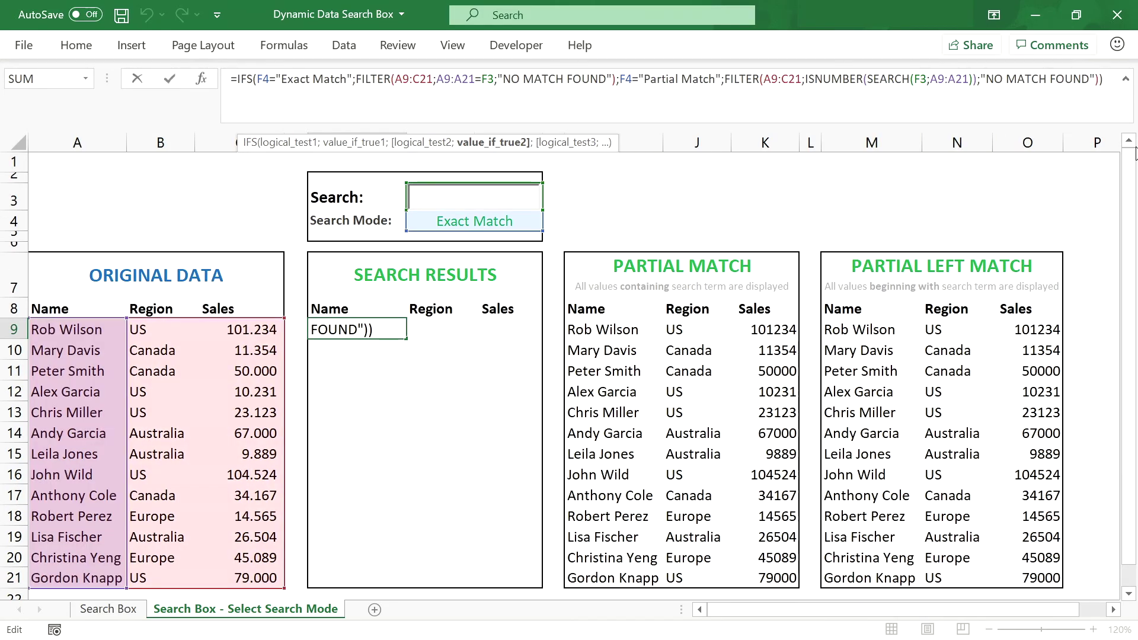
type(";F4")
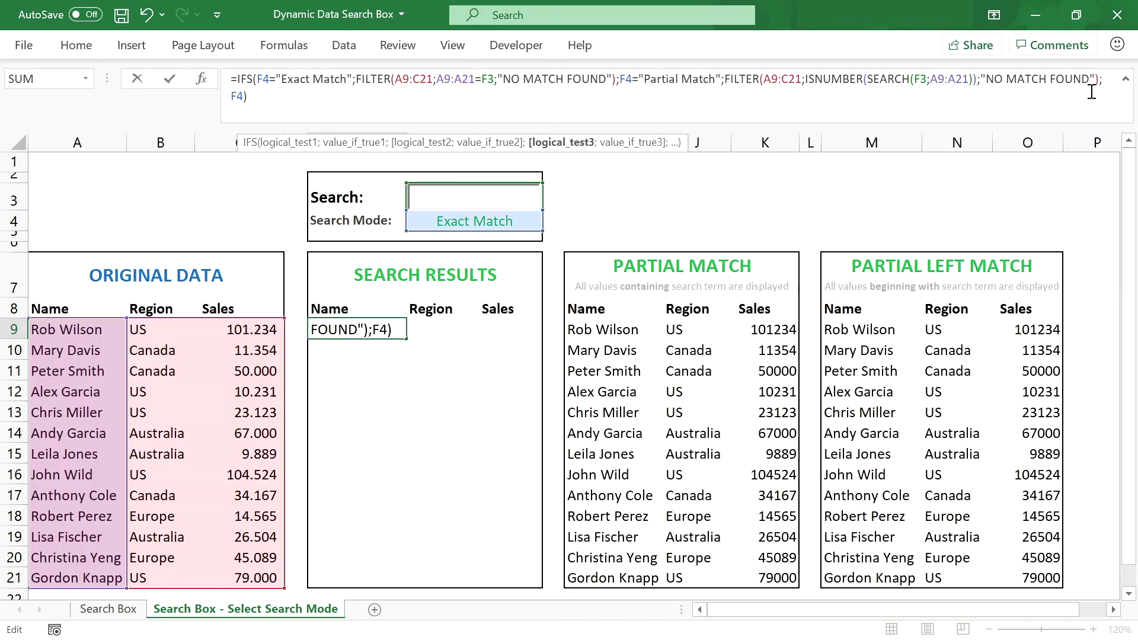
type("=\"")
type("Partial Left ")
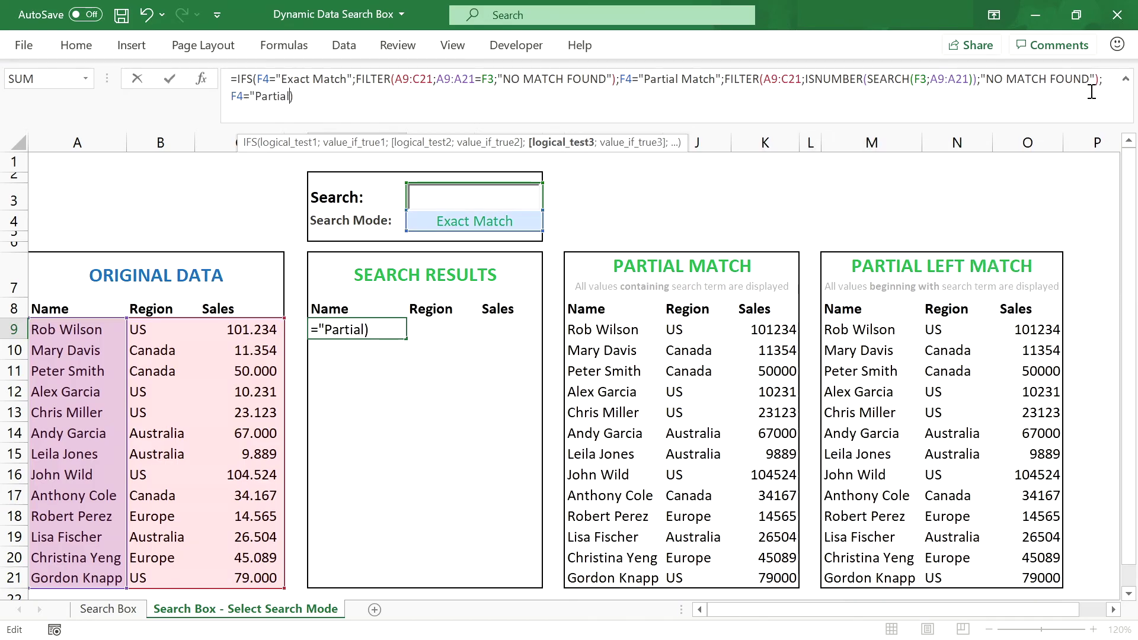
type("Match\";")
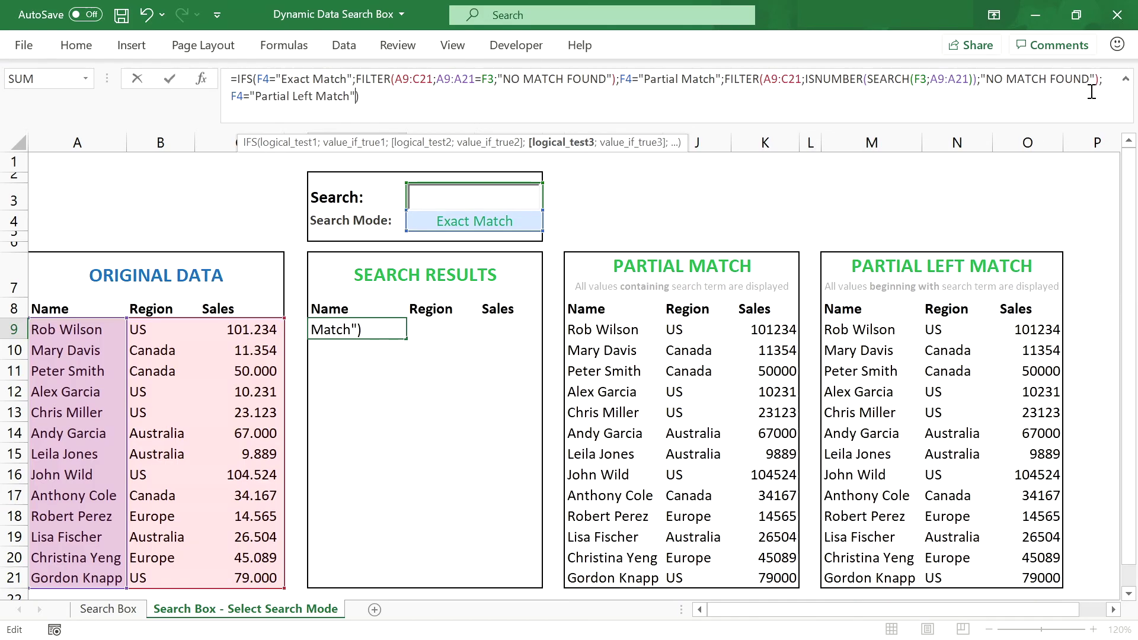
key("ctrl+v")
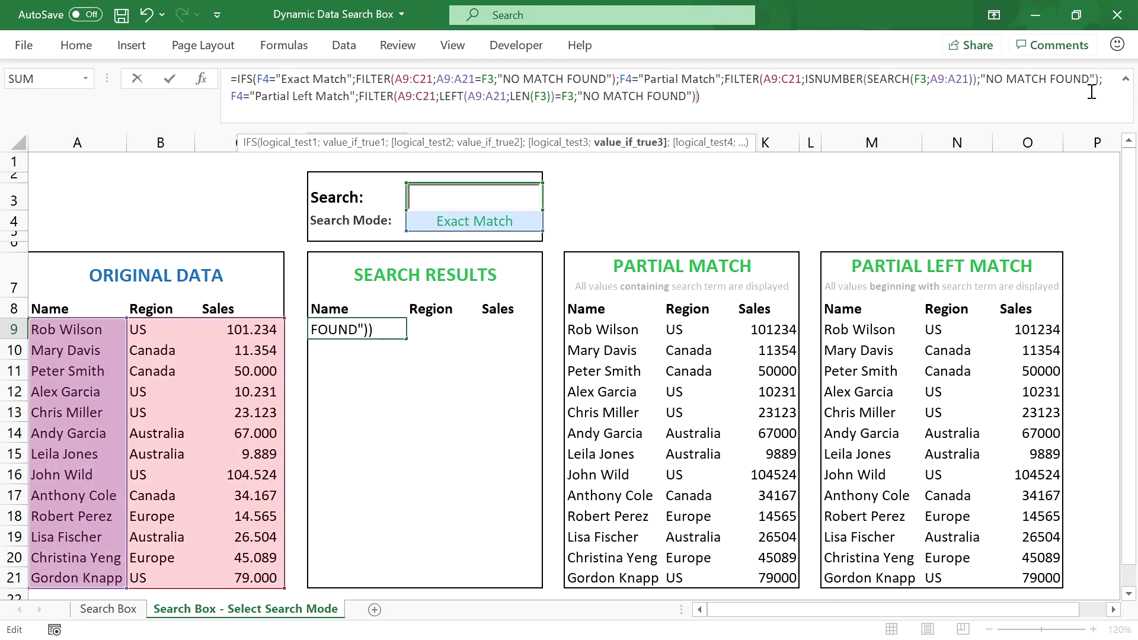
left_click(750, 98)
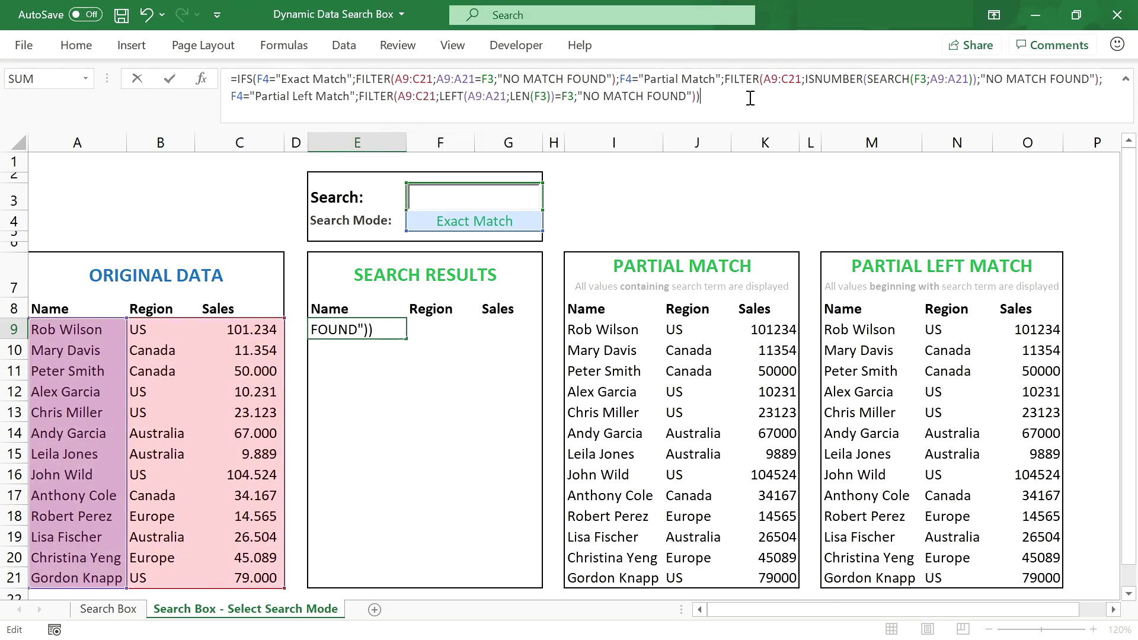
key("Return")
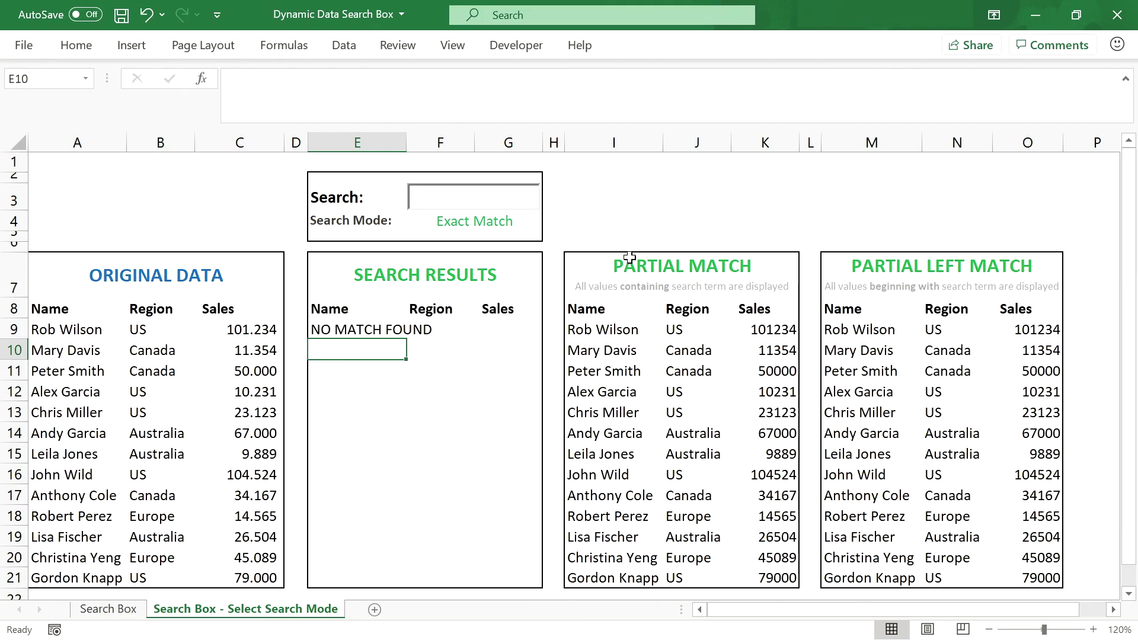
Step: Delete columns I through P holding the two helper match tables
left_click_drag(600, 136, 1097, 145)
right_click(912, 145)
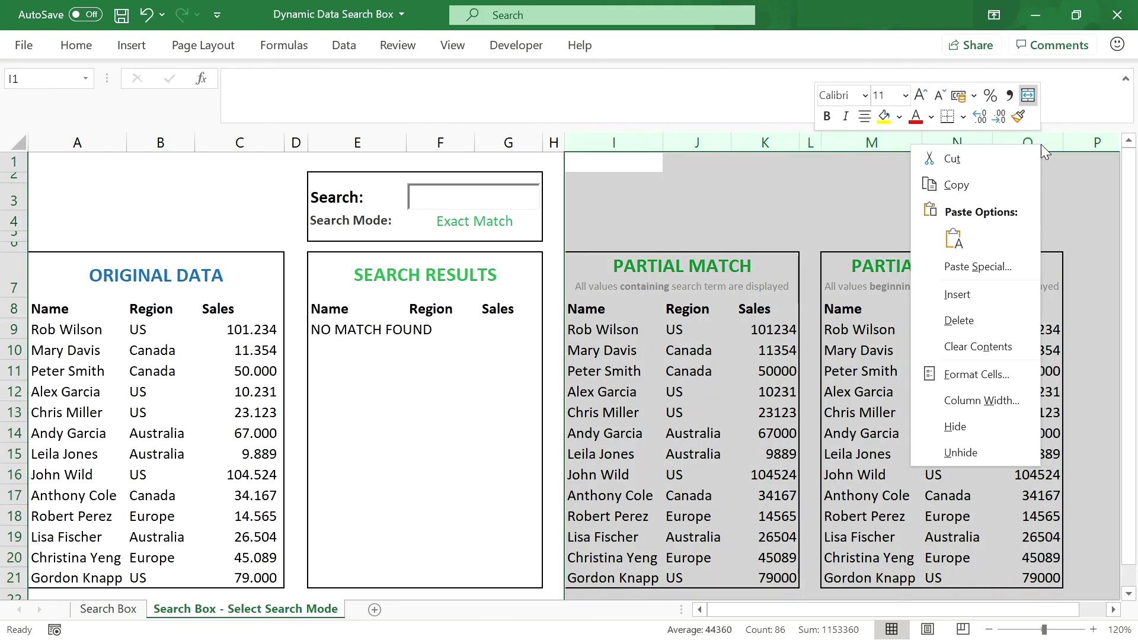
left_click(972, 325)
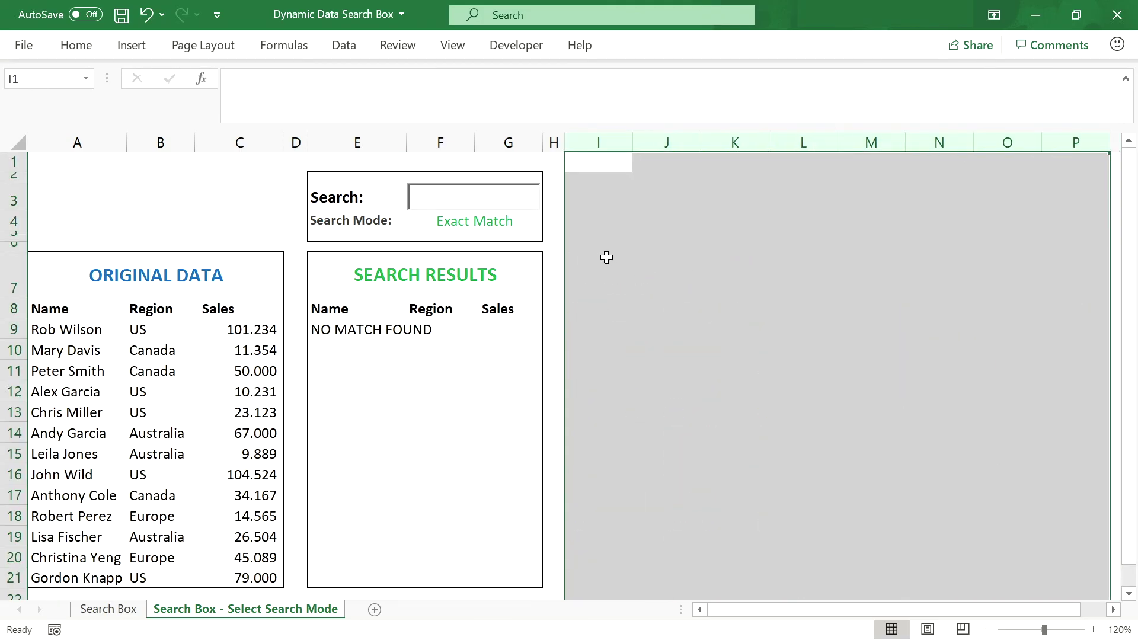
left_click(597, 255)
left_click(381, 271)
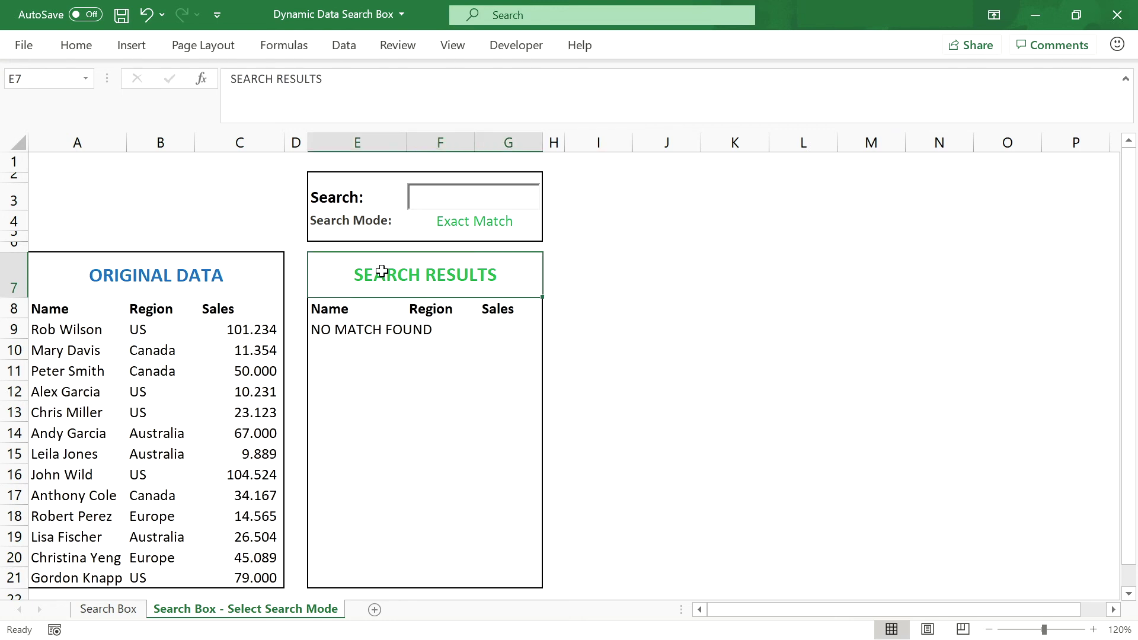
Step: Cycle F4 through Partial Match and Partial Left Match checking E9, ending on Exact Match
left_click(454, 224)
left_click(551, 224)
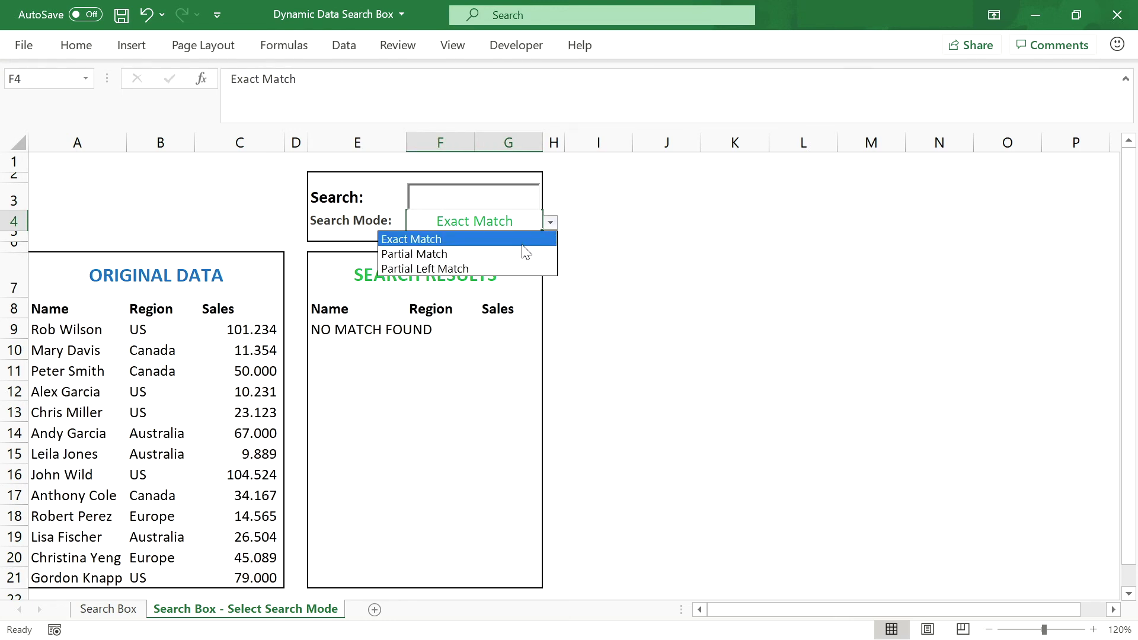
left_click(505, 258)
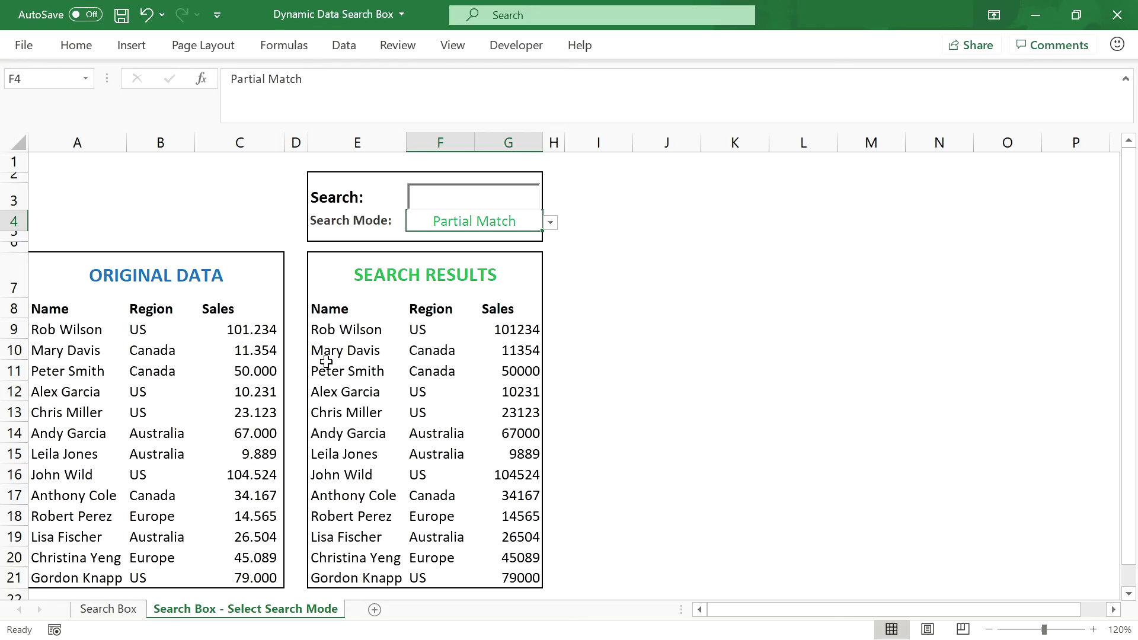
left_click(332, 332)
left_click(529, 225)
left_click(551, 223)
left_click(520, 268)
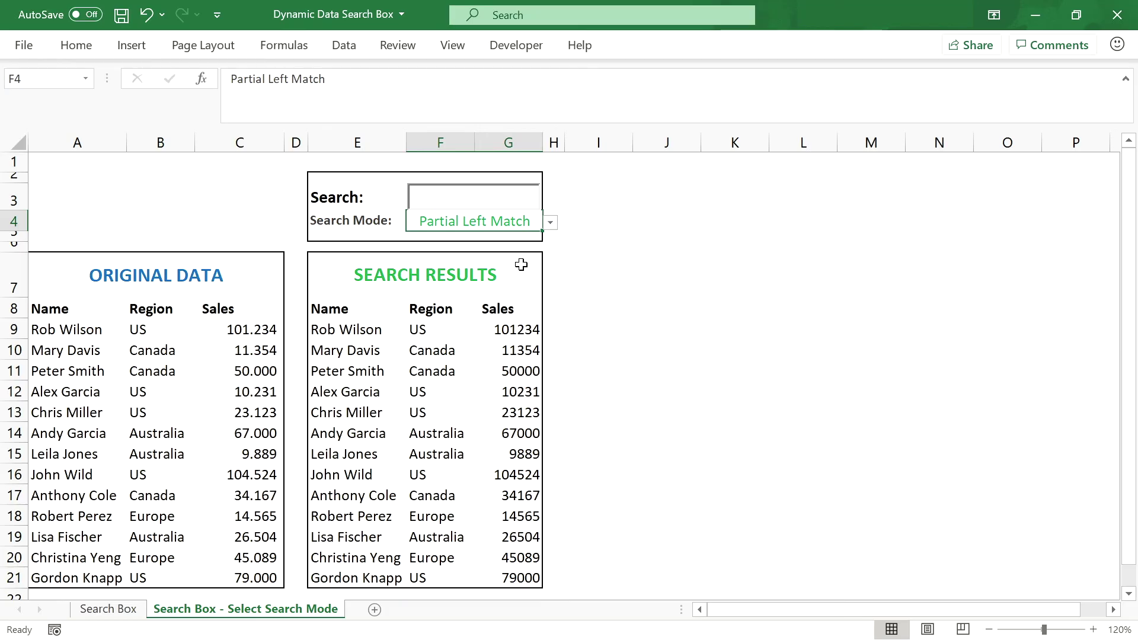
left_click(328, 327)
left_click(490, 226)
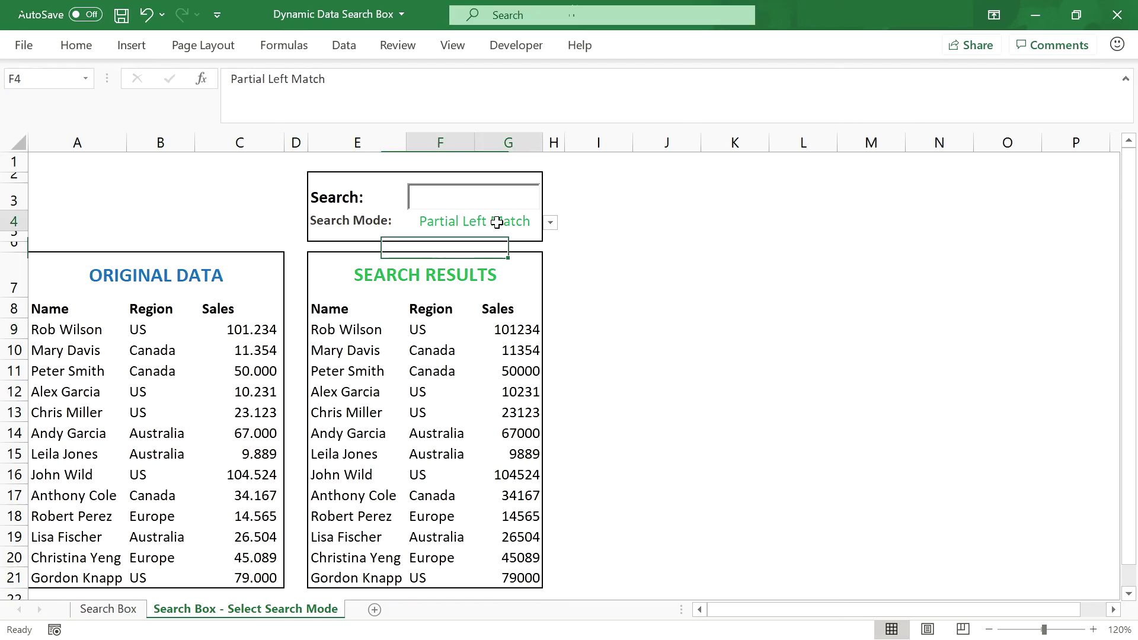
left_click(550, 223)
left_click(531, 242)
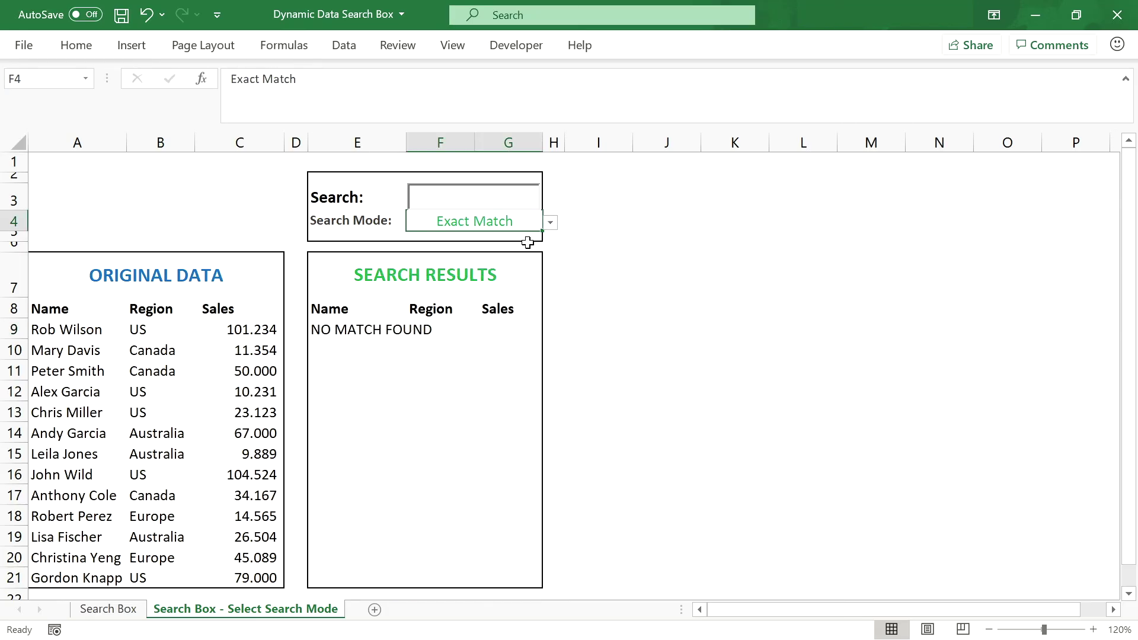
left_click(461, 196)
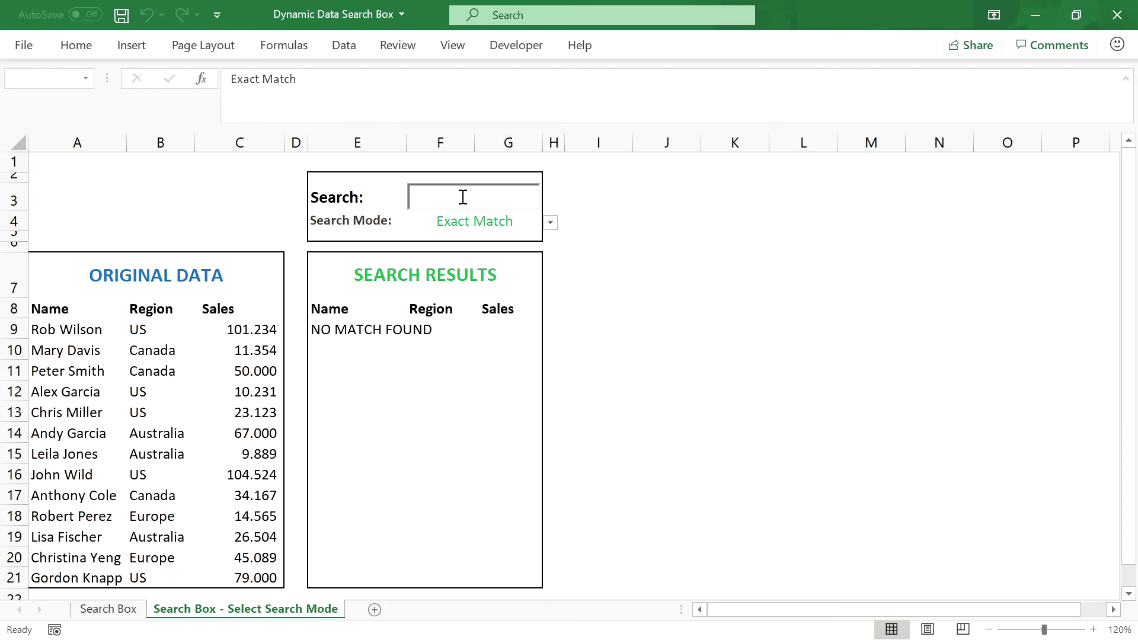
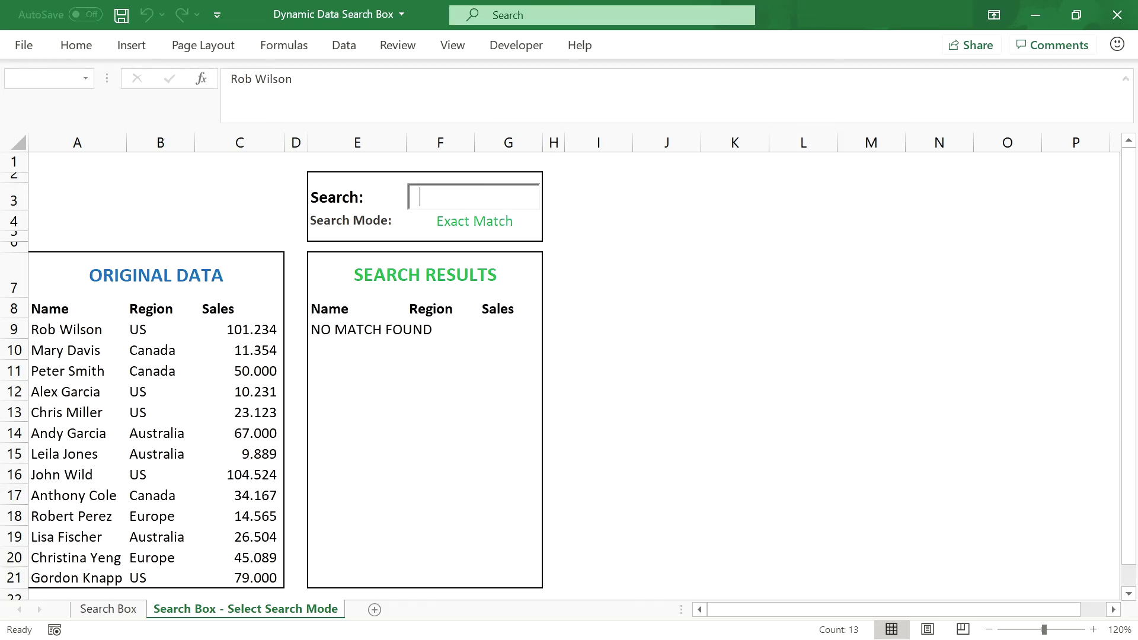
left_click(511, 223)
left_click(550, 223)
left_click(510, 252)
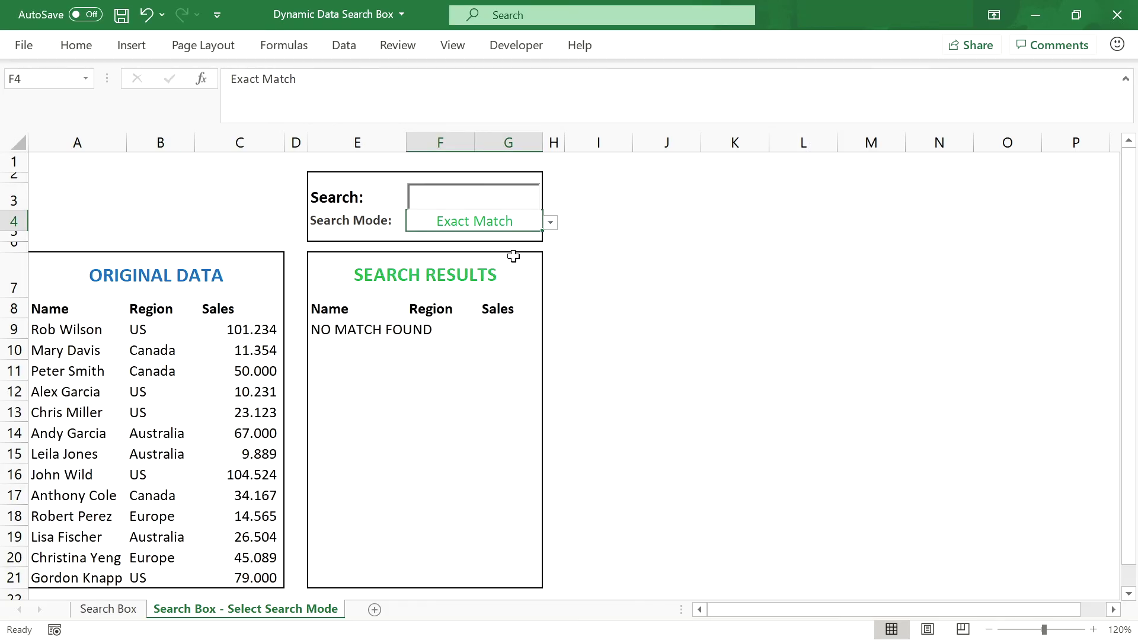
Step: Search 'Ch' under Partial, Partial Left and Exact Match, then clear the term
left_click(473, 198)
type("Ch")
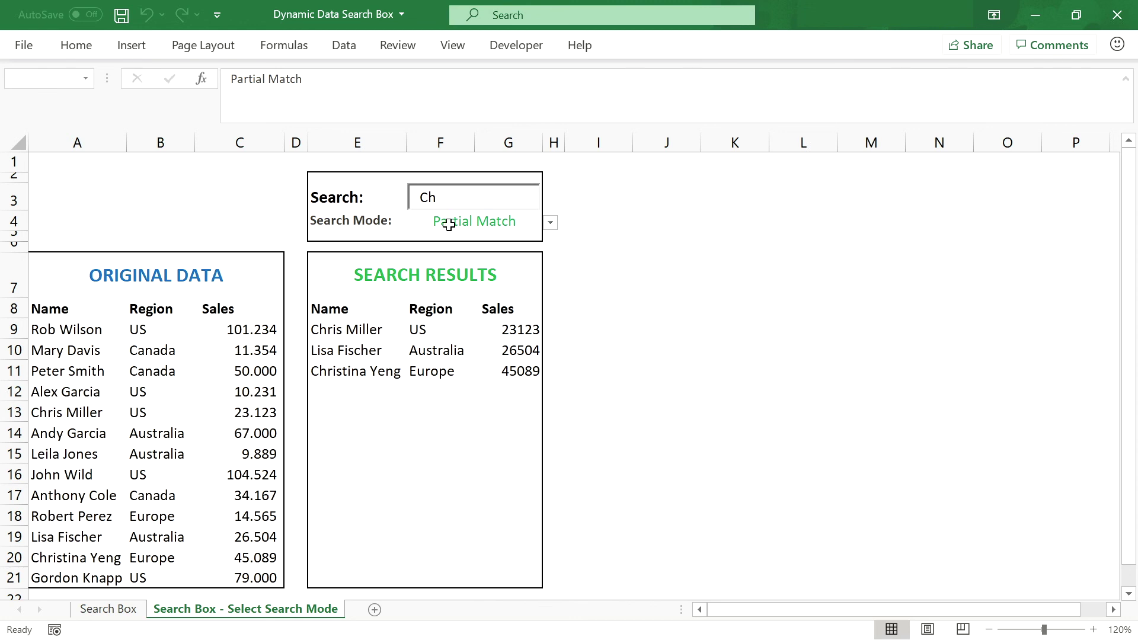
left_click(550, 223)
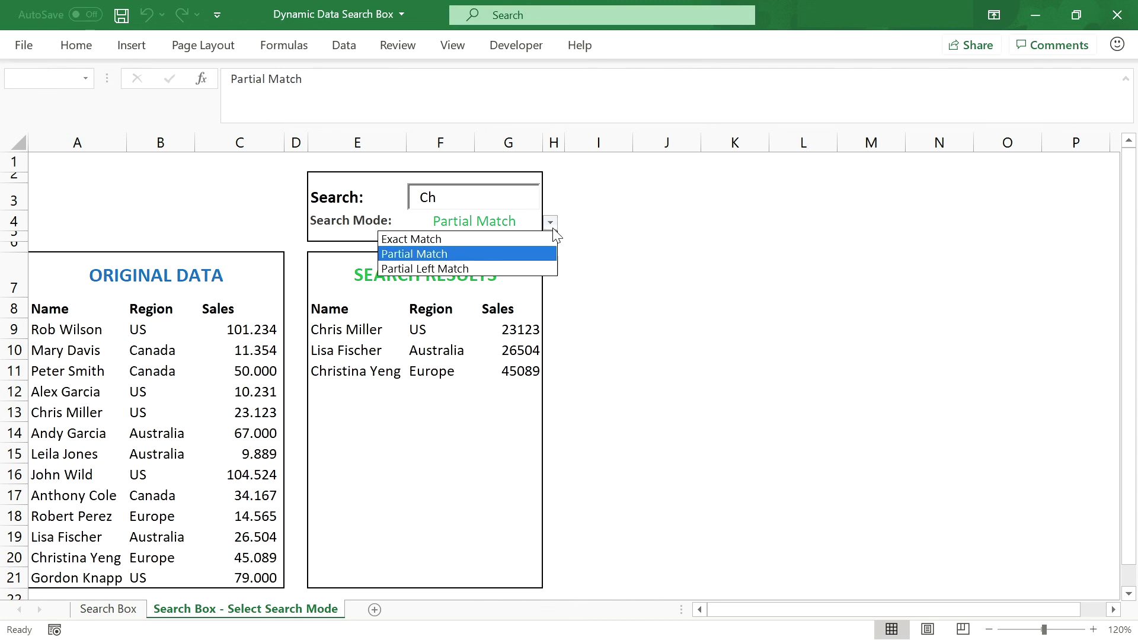
left_click(446, 269)
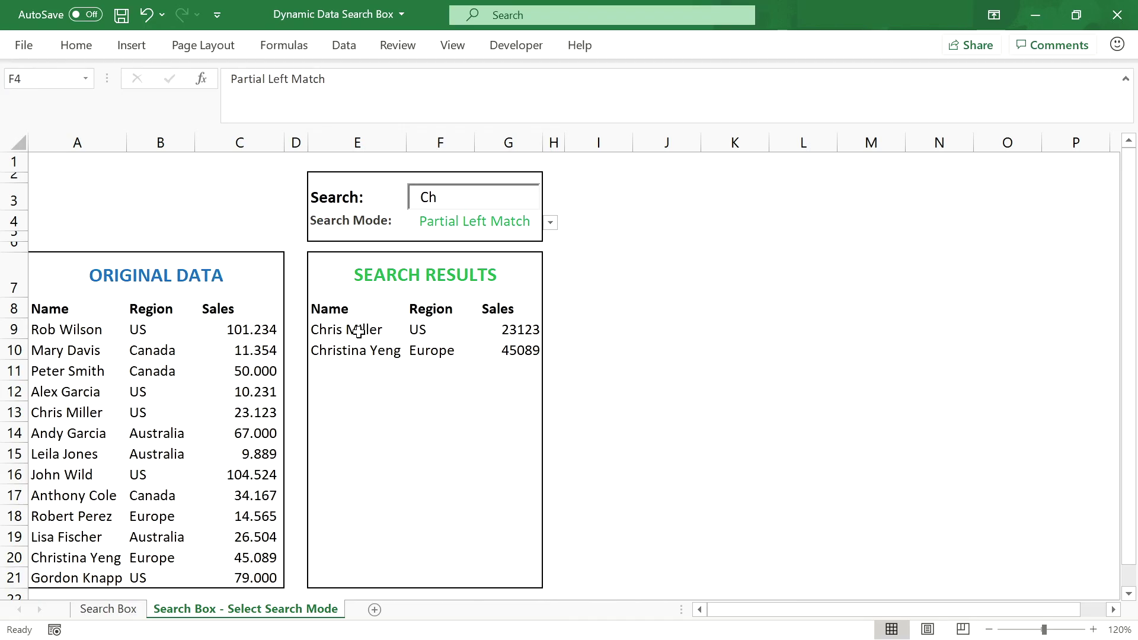
left_click(552, 224)
left_click(408, 239)
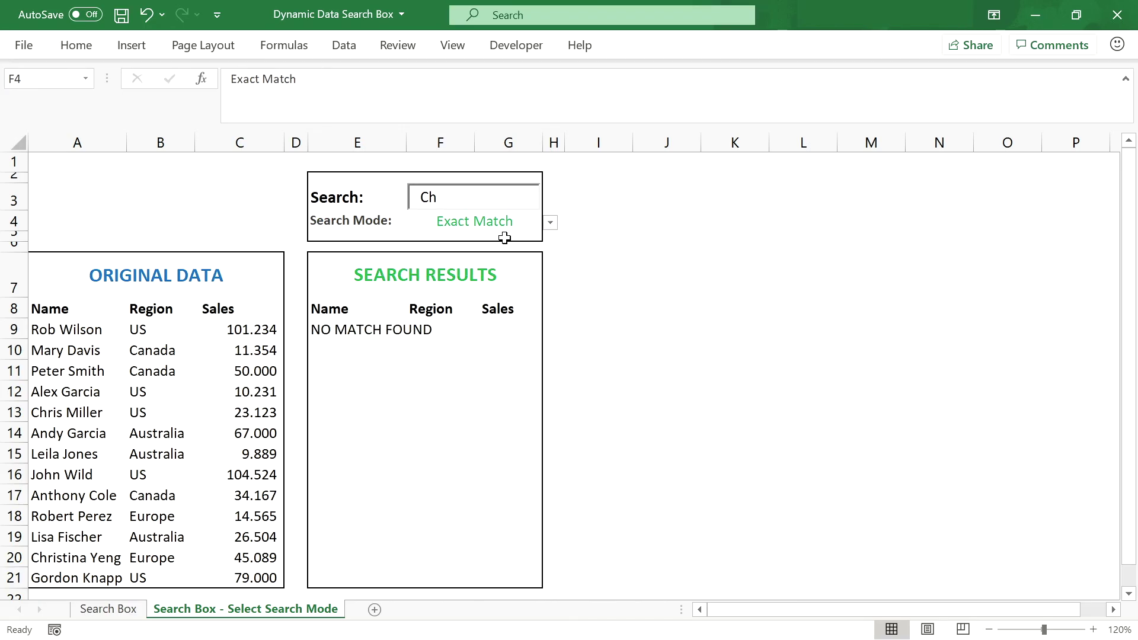
left_click(457, 196)
key("BackSpace")
key("BackSpace")
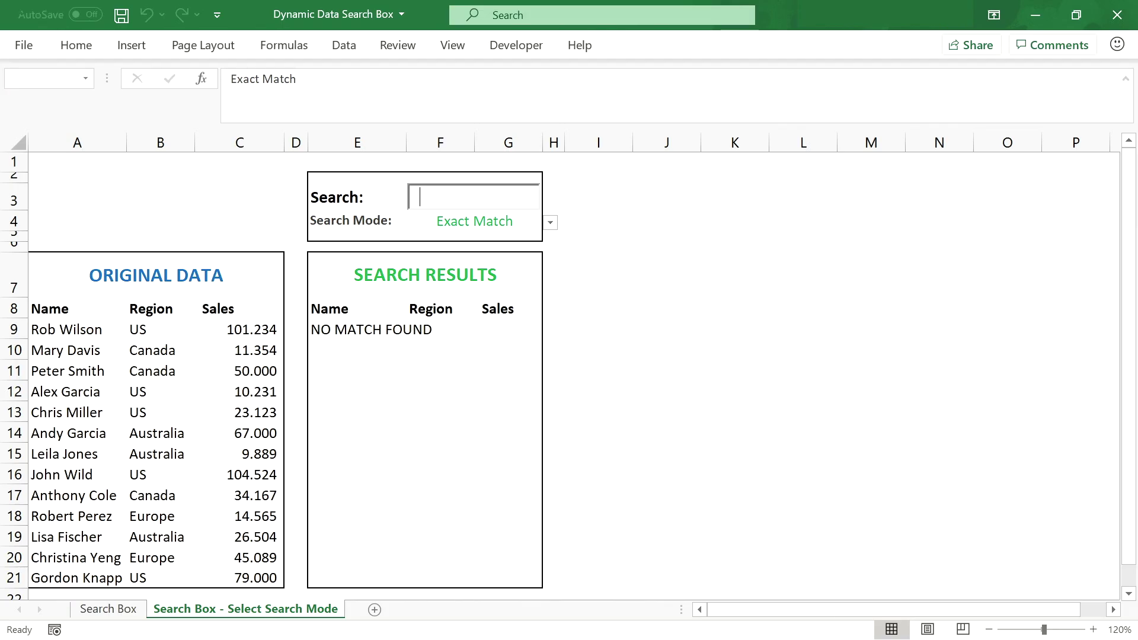
Step: Test 'W' under Partial Match, clear it, then bring up Find and Replace from I9
left_click(551, 223)
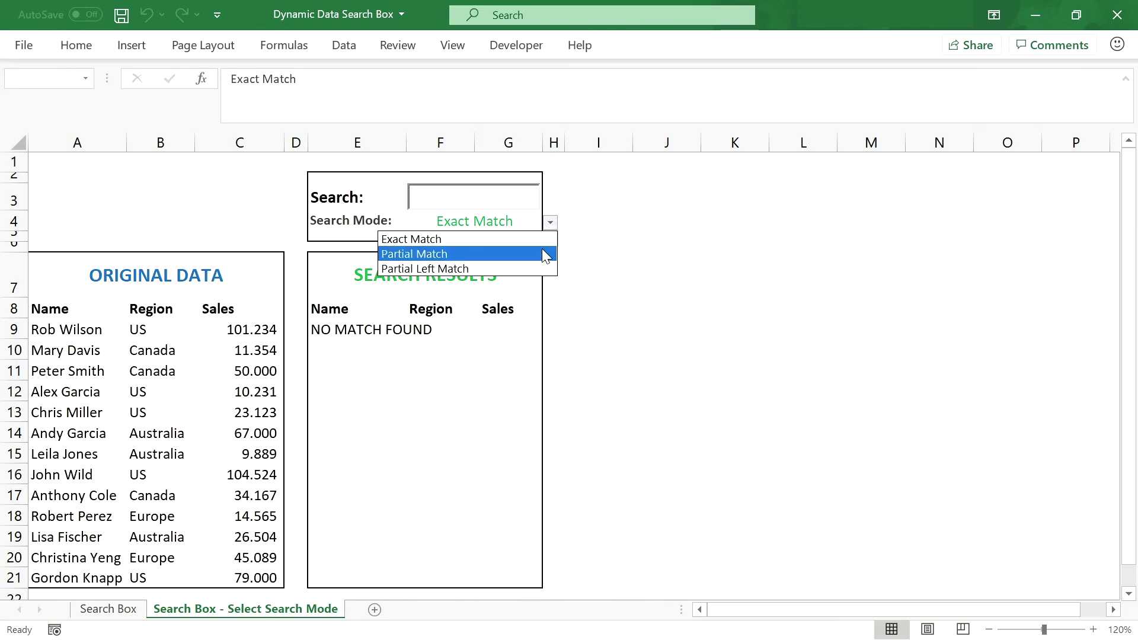
left_click(542, 252)
left_click(497, 199)
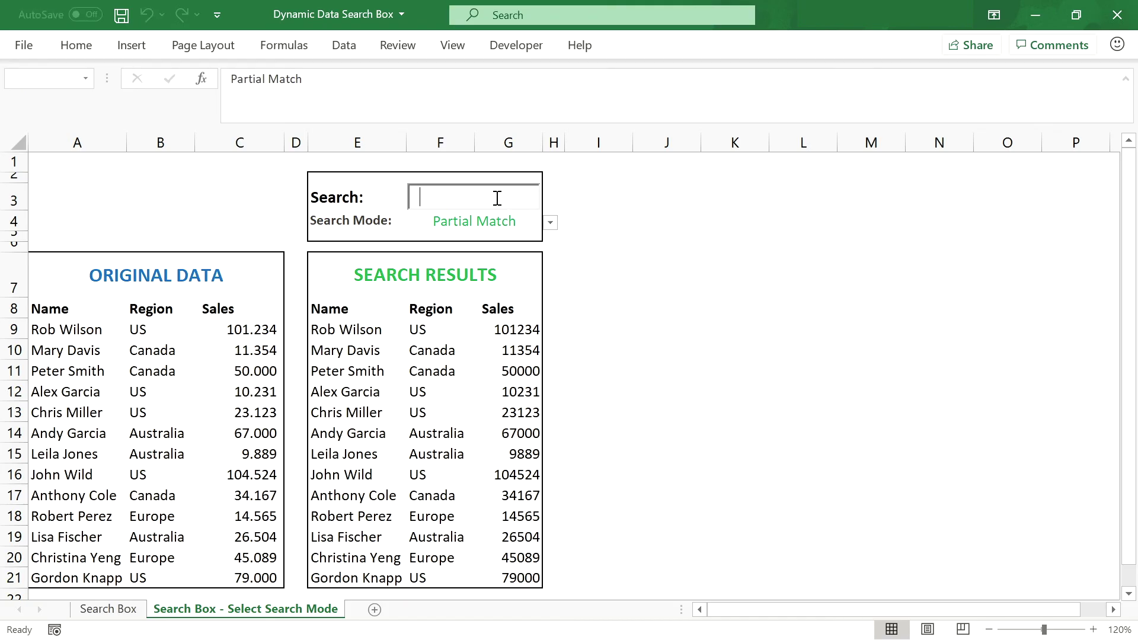
type("W")
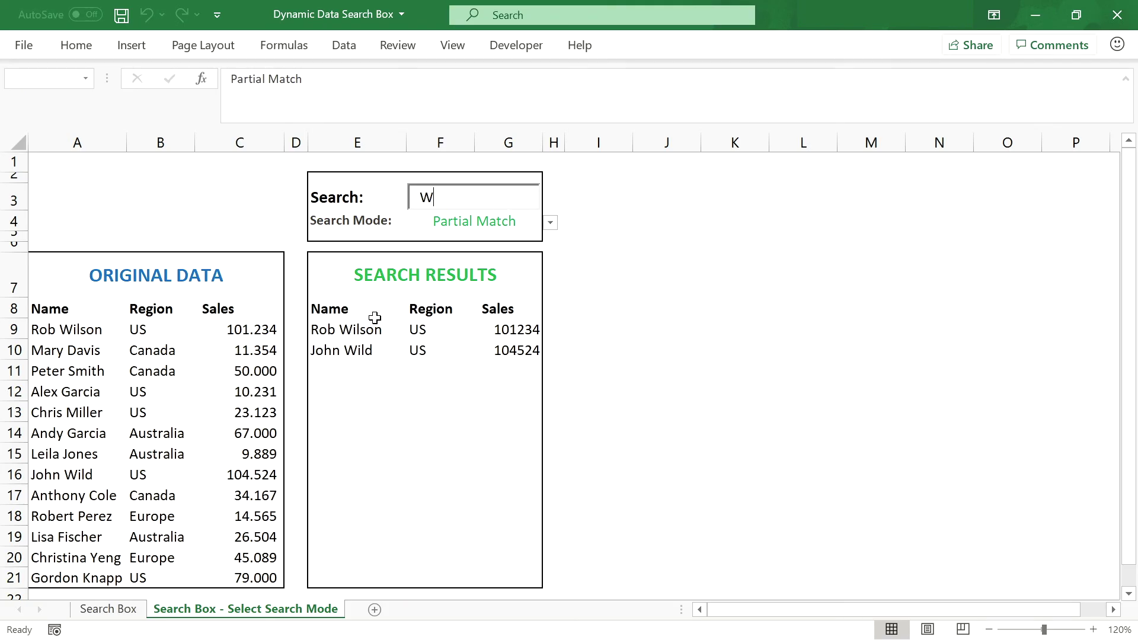
key("BackSpace")
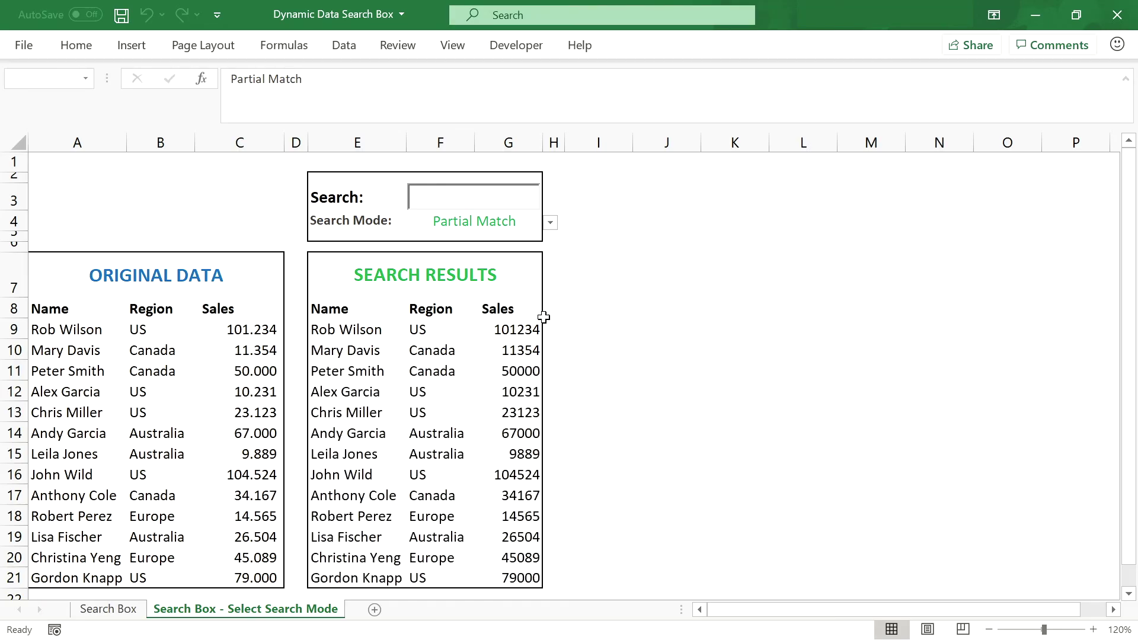
left_click(595, 325)
key("ctrl+h")
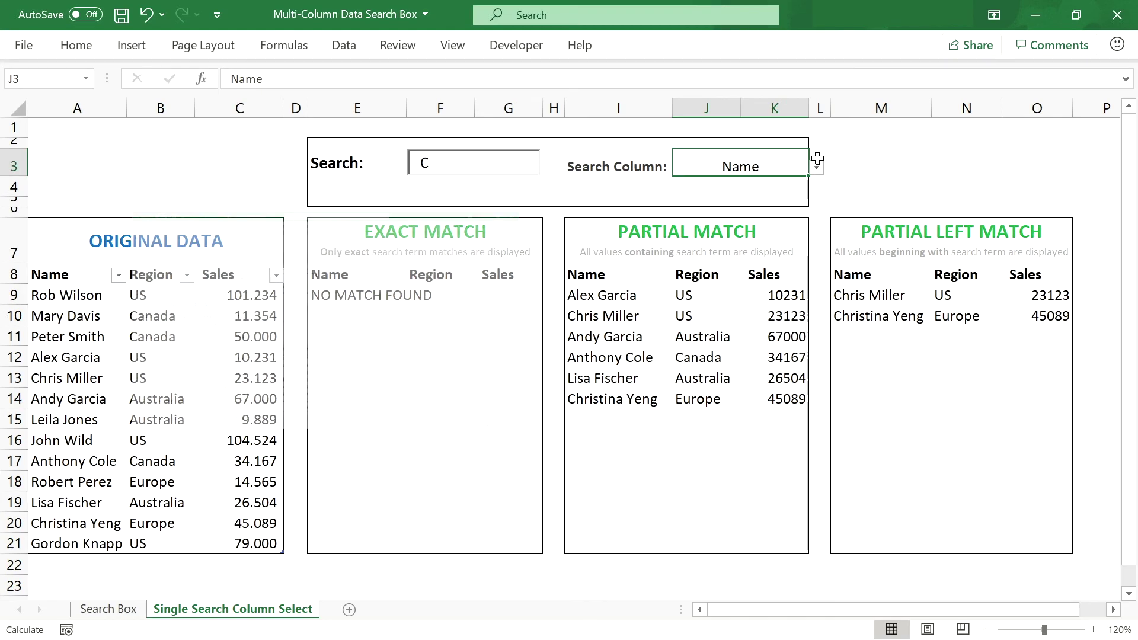
Step: Switch the J3 Search Column to Region, then back to Name
left_click(818, 170)
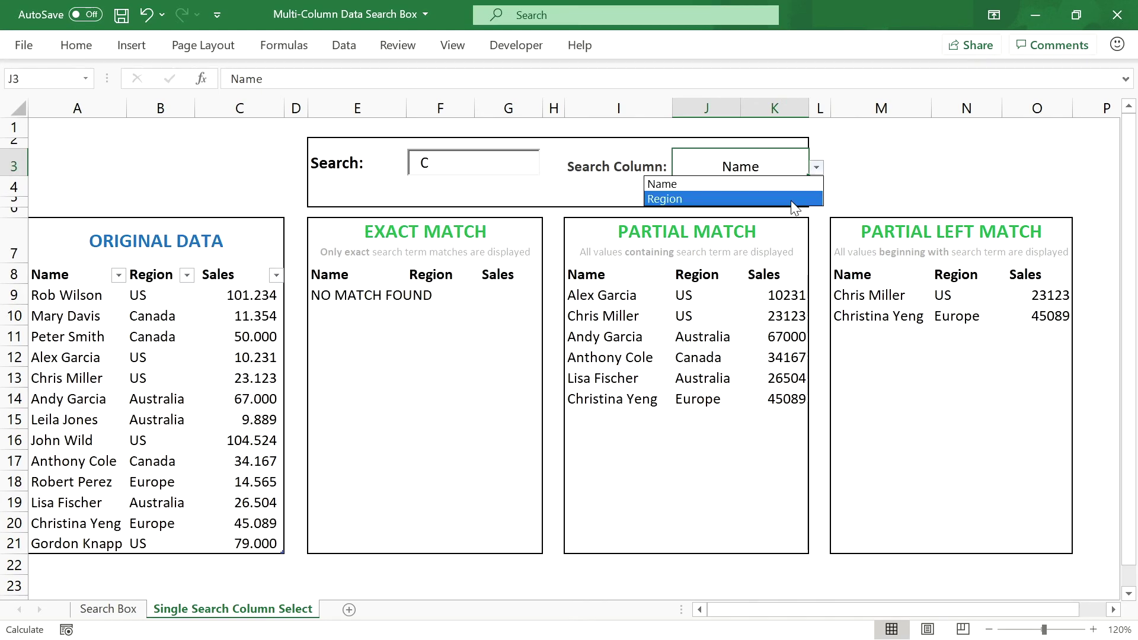
left_click(791, 199)
left_click(816, 167)
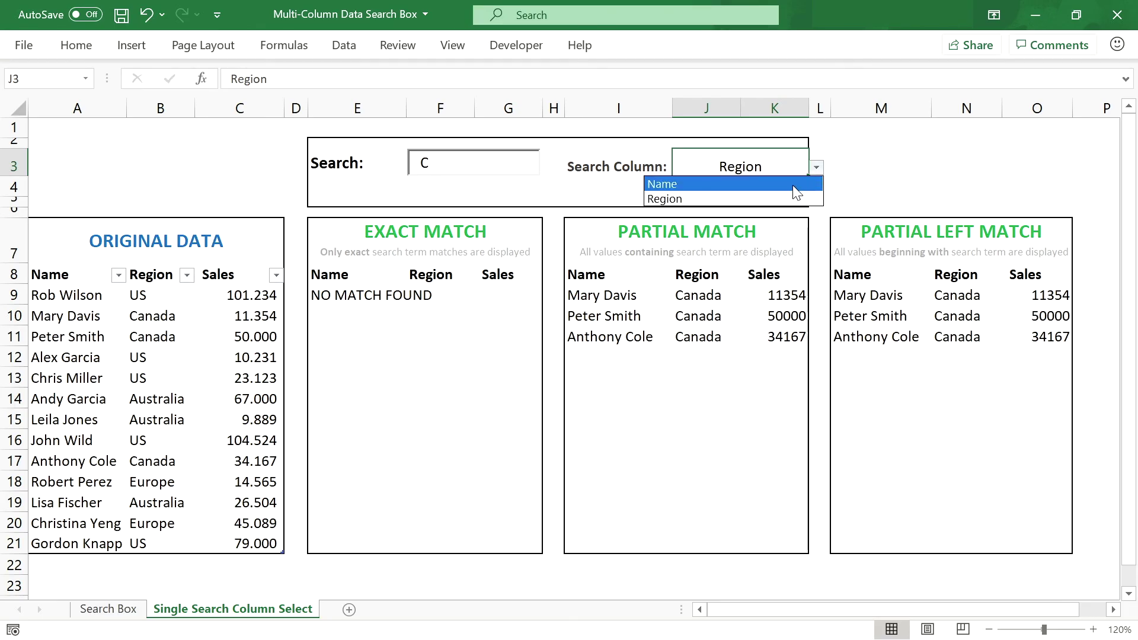
left_click(792, 186)
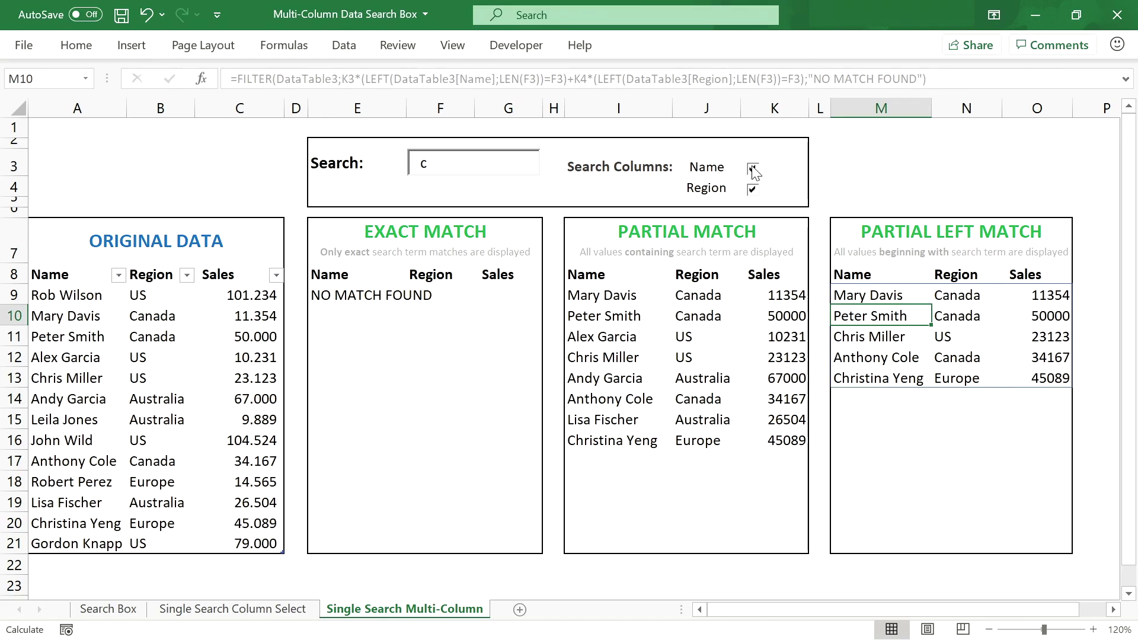
Step: Untick and re-tick the Name and Region search-column boxes, leaving both ticked
left_click(753, 170)
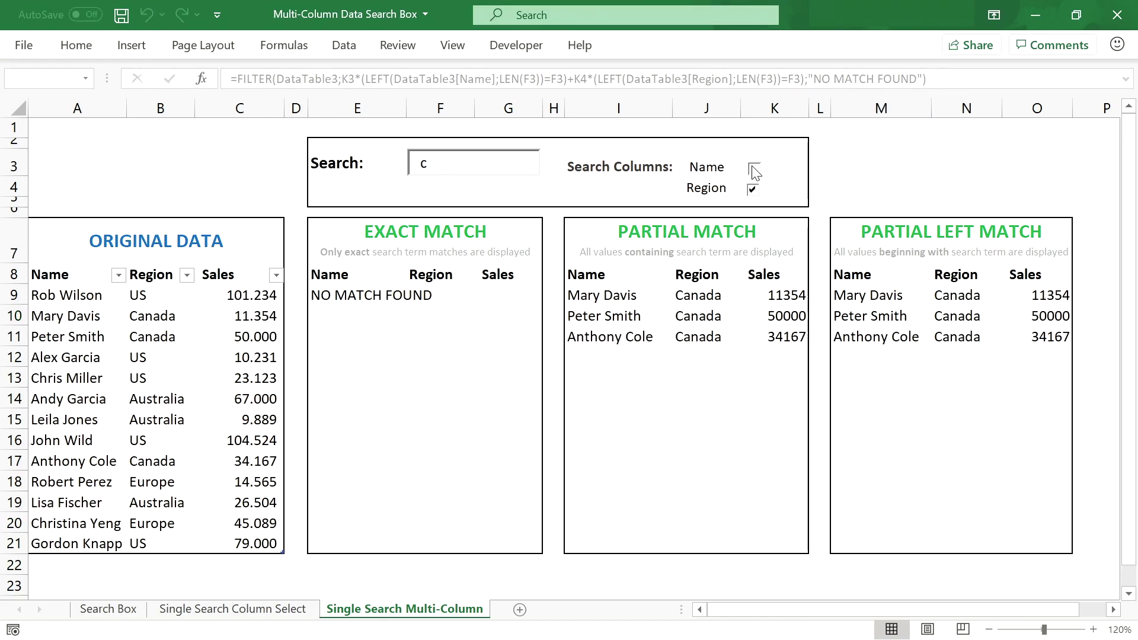
left_click(753, 169)
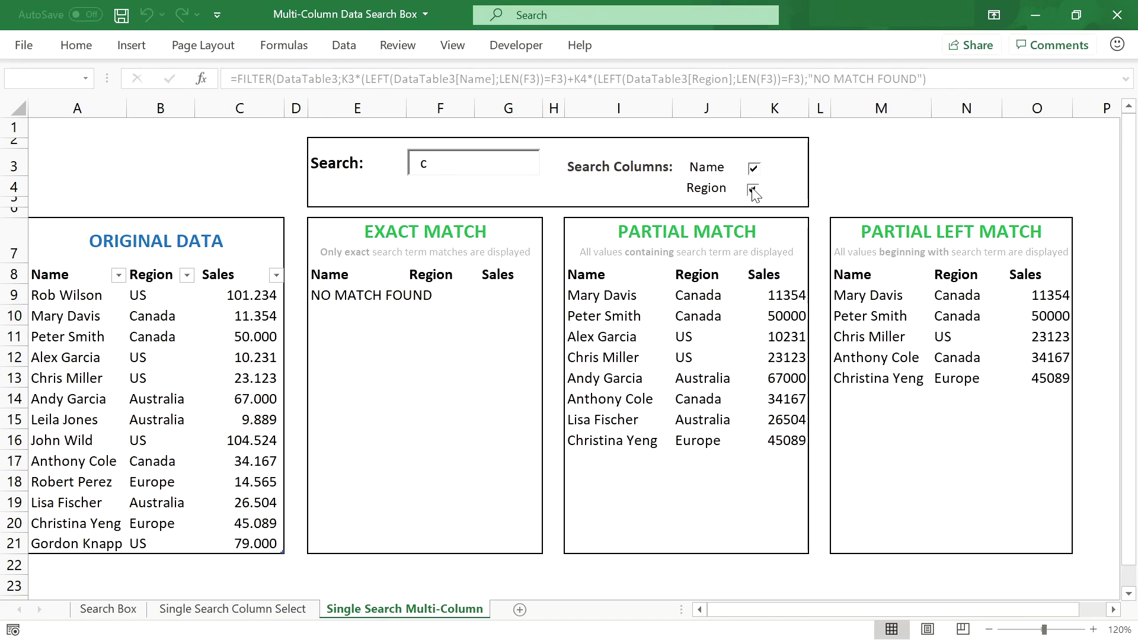
left_click(753, 191)
left_click(753, 191)
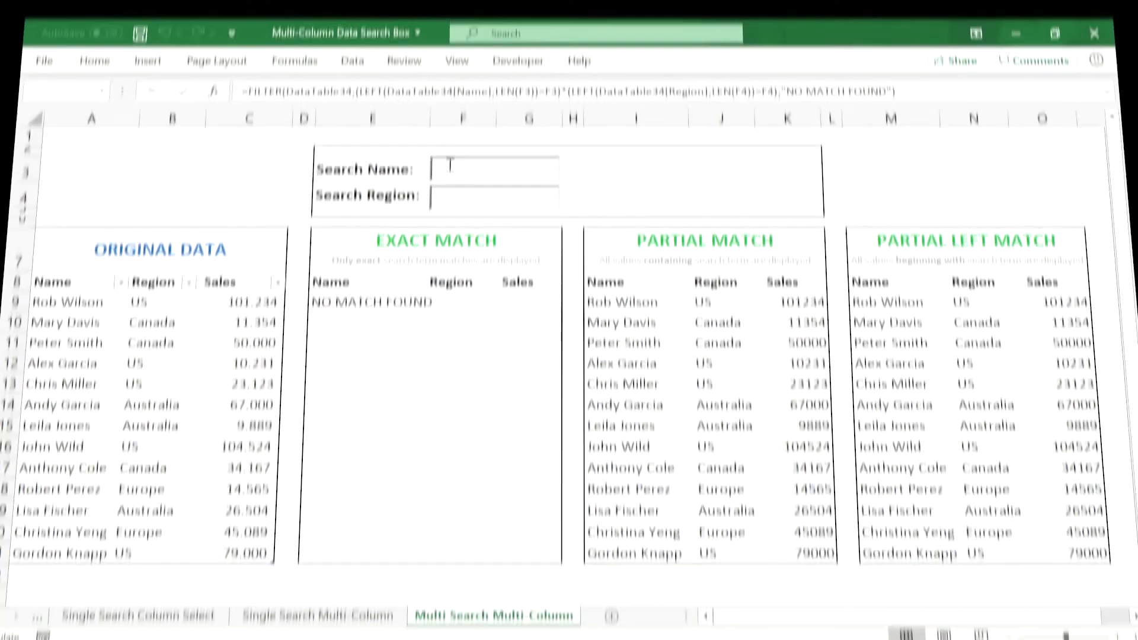
Step: Enter 'r' in the Search Name box and 'u' in the Search Region box
left_click(450, 166)
type("r")
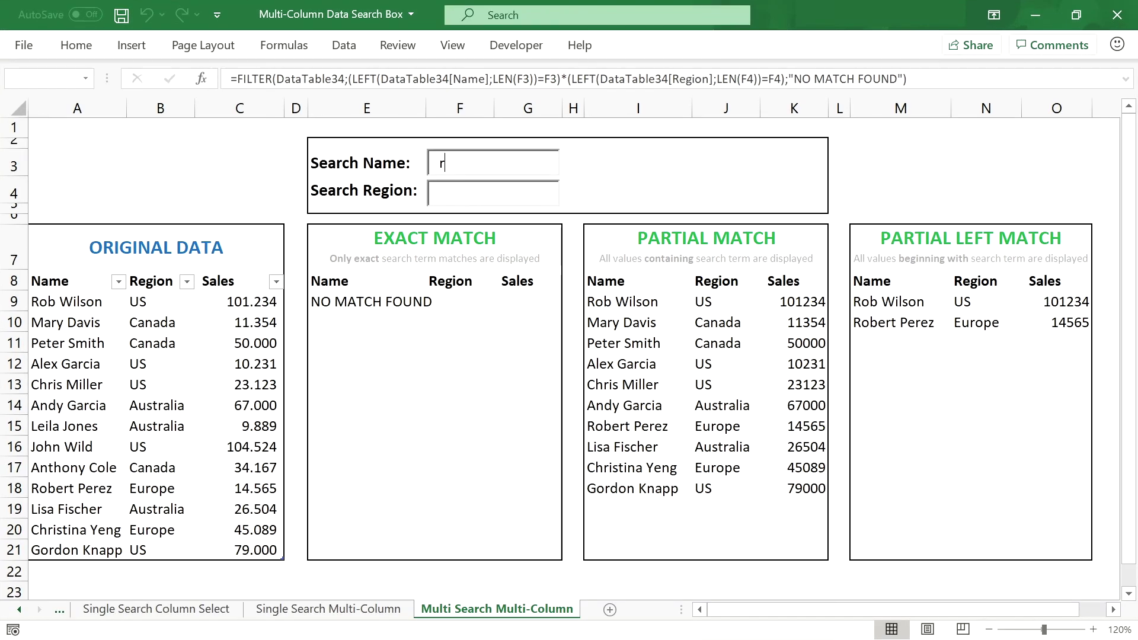
left_click(467, 192)
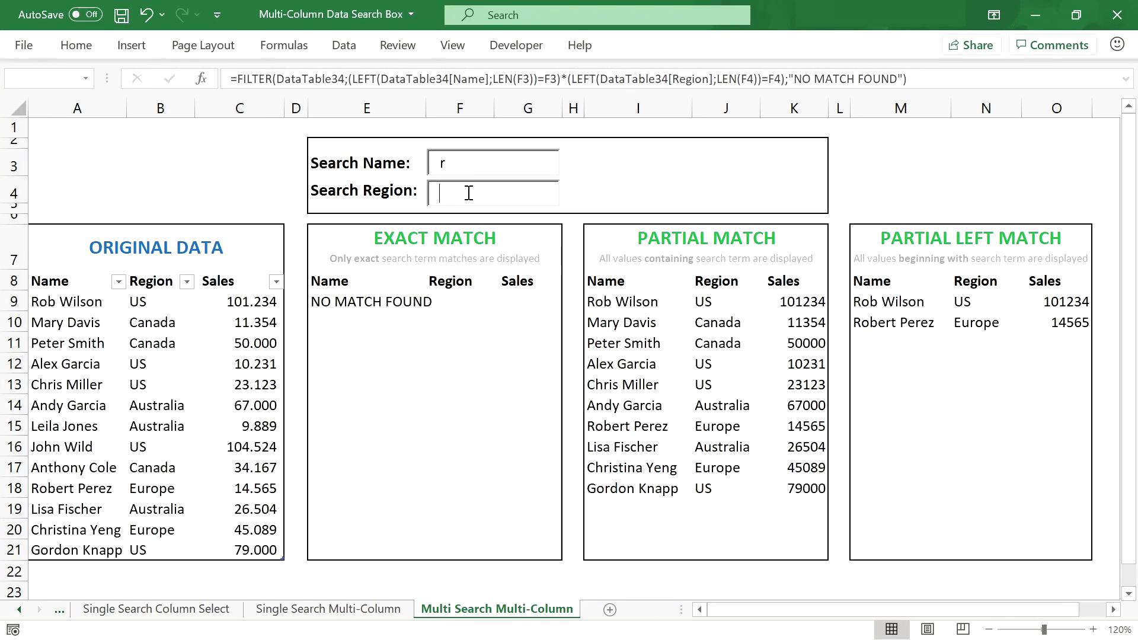
type("u")
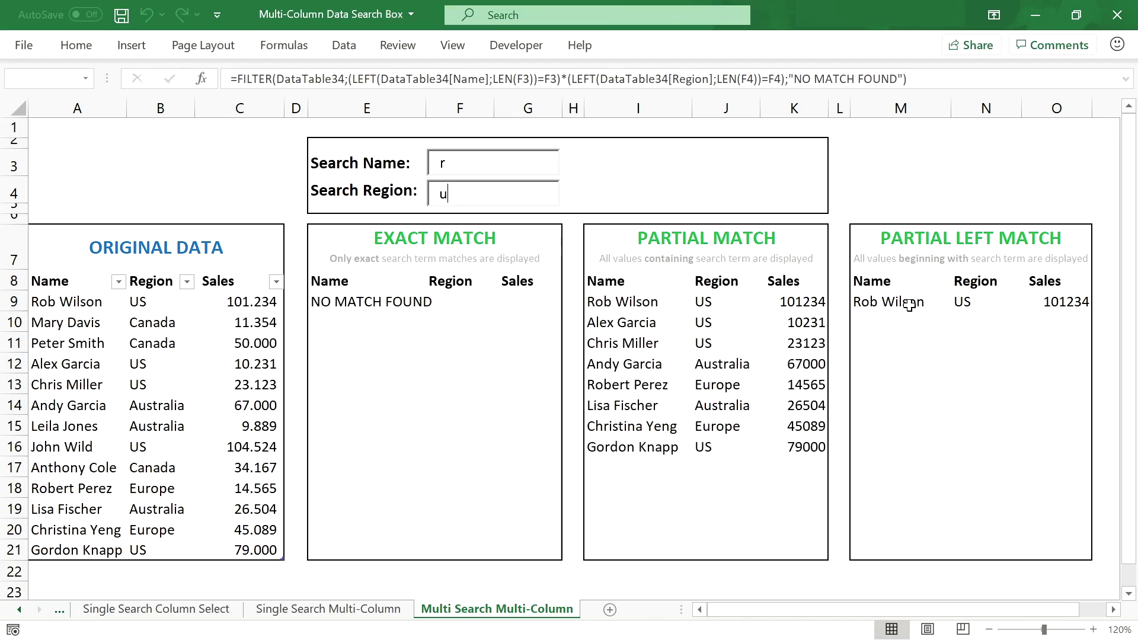